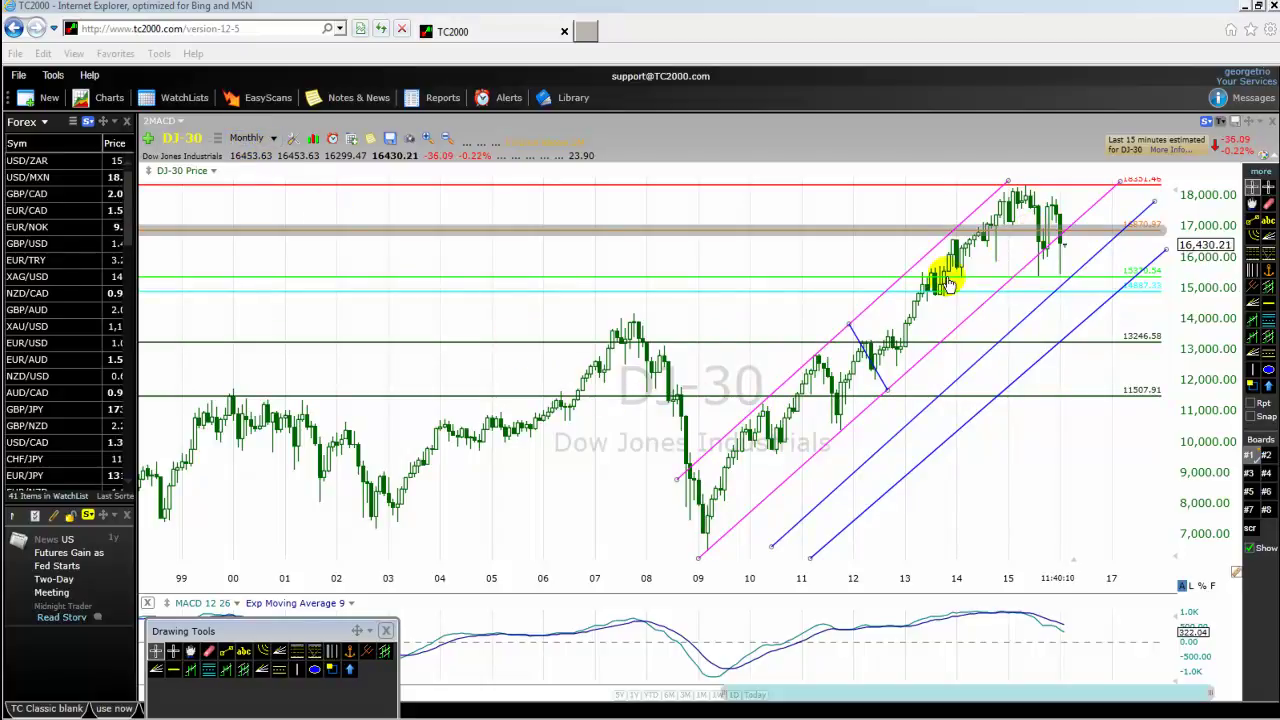
Switch the DJ-30 chart to the weekly timeframe and on to the daily timeframe
left_click(274, 140)
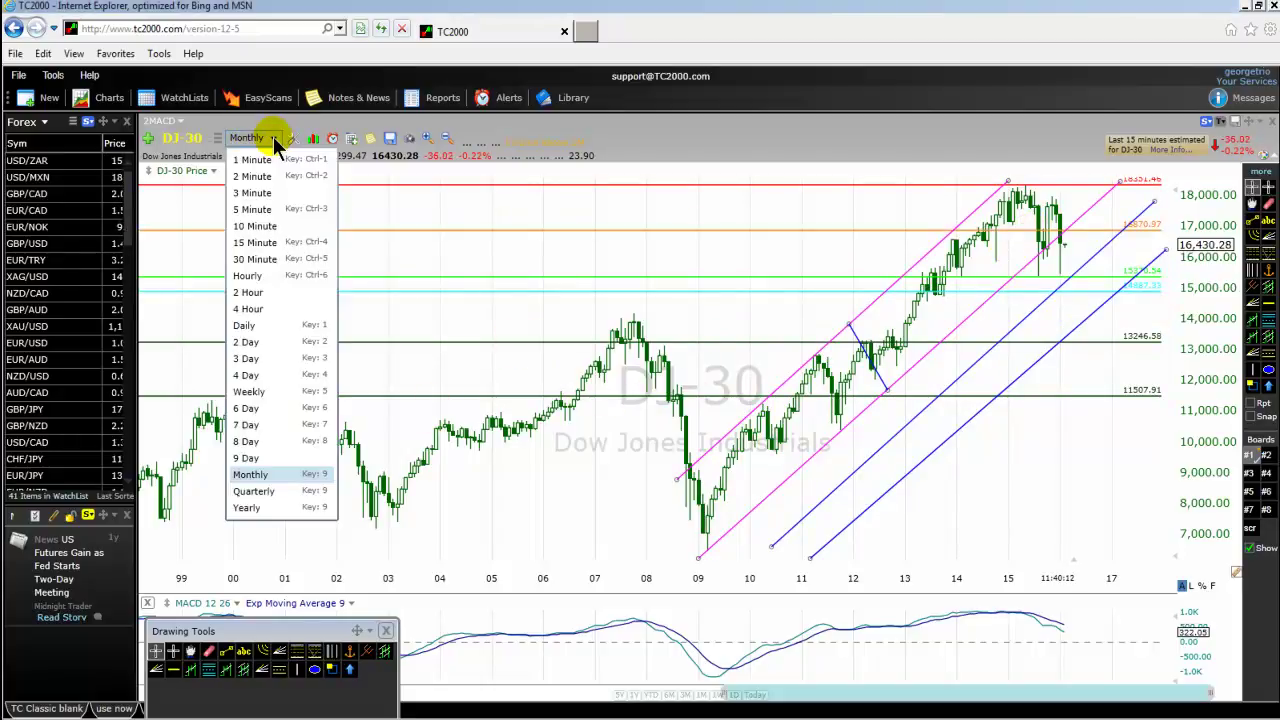
left_click(249, 394)
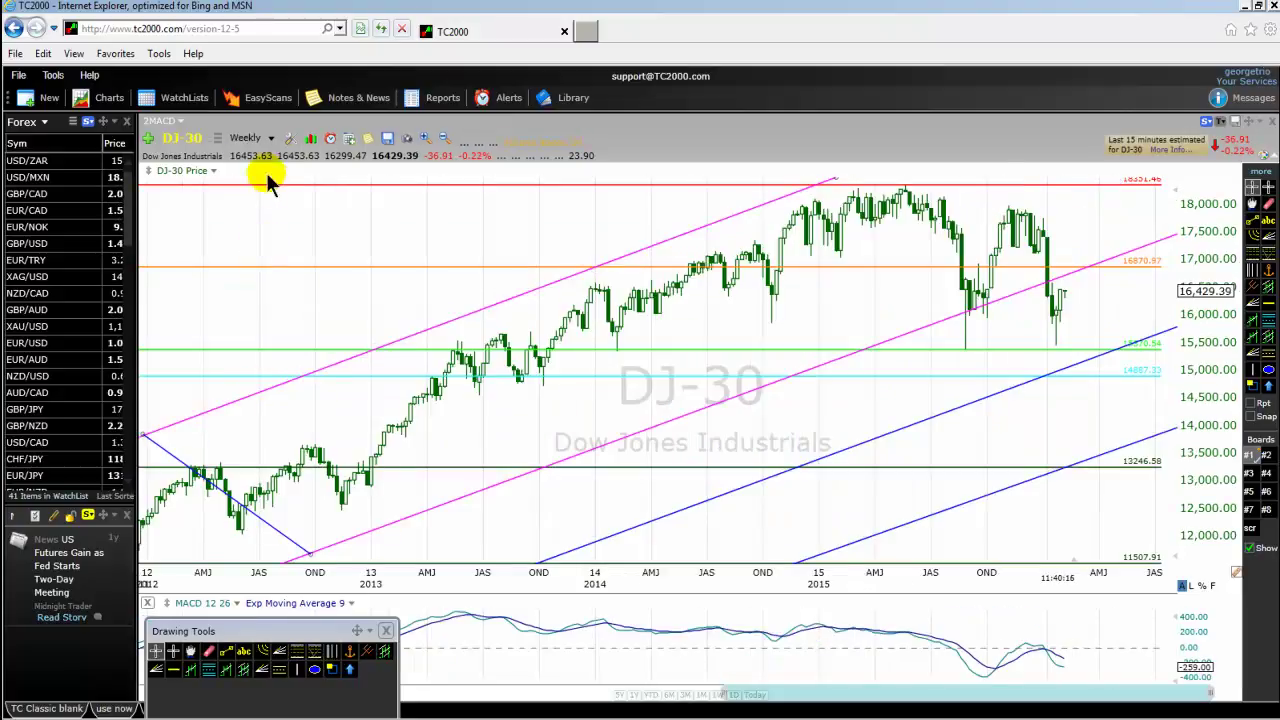
left_click(271, 140)
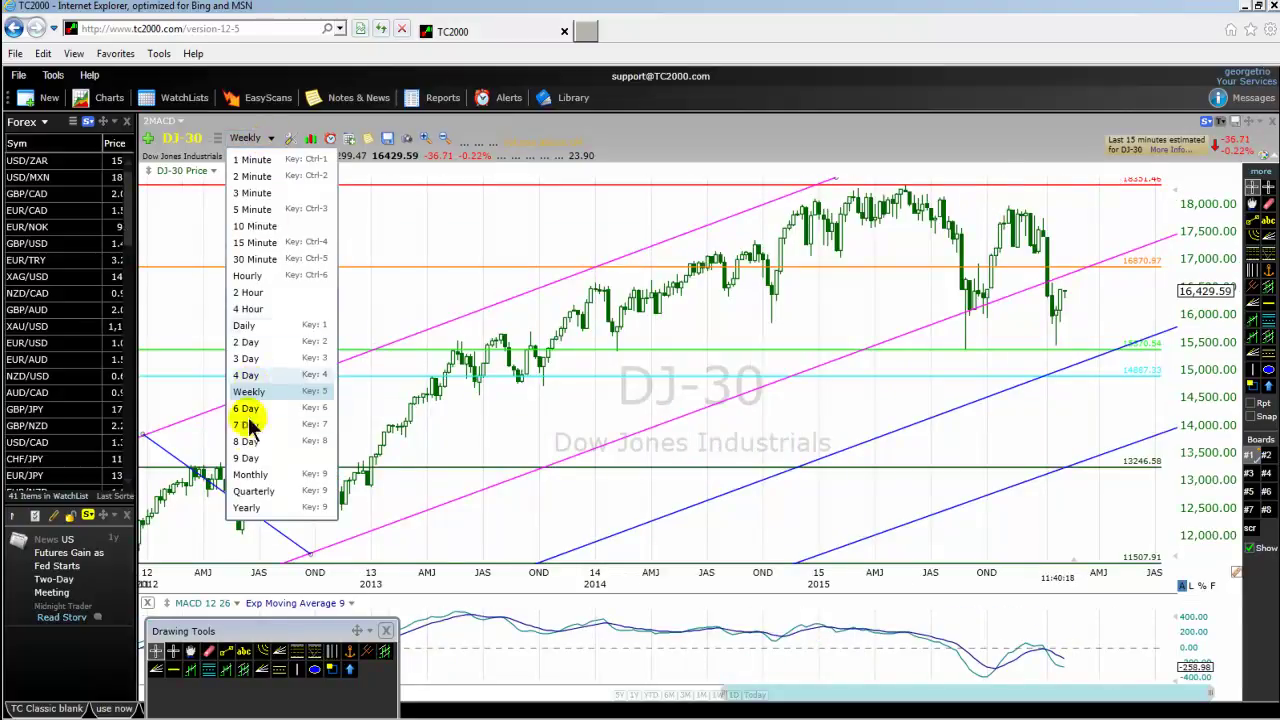
left_click(247, 326)
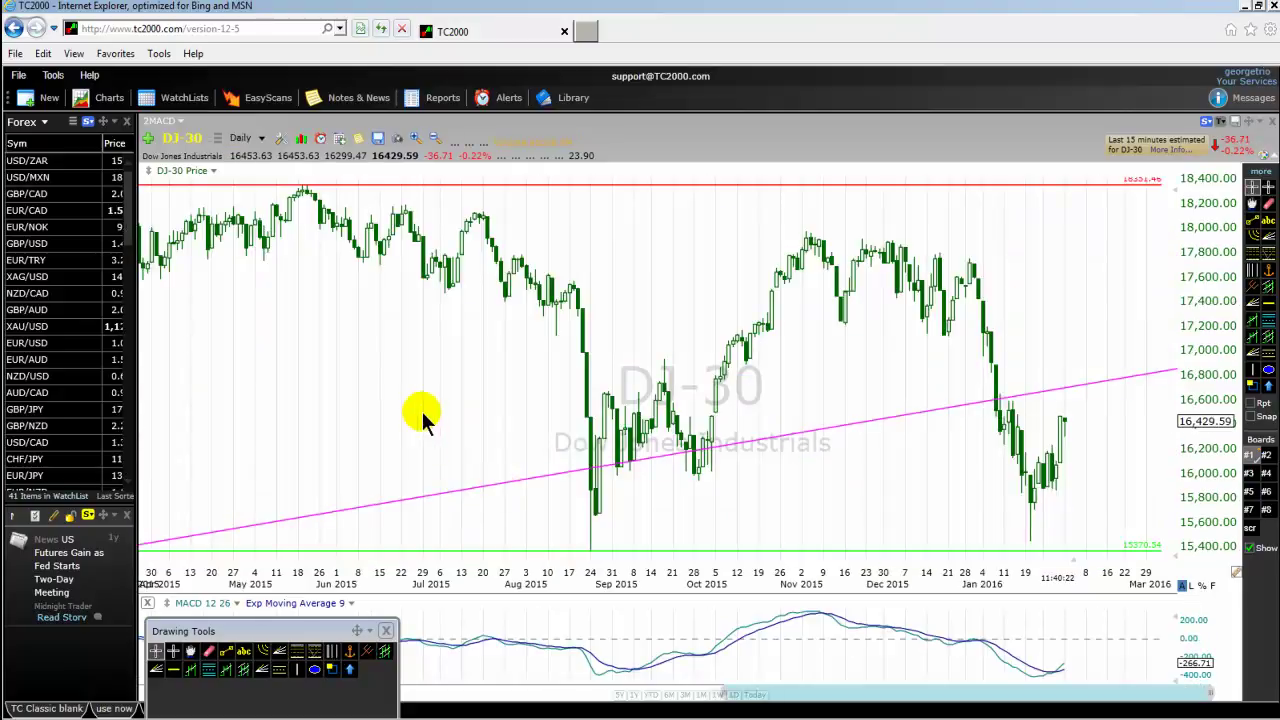
scroll(420, 414, "down", 3)
scroll(385, 478, "down", 2)
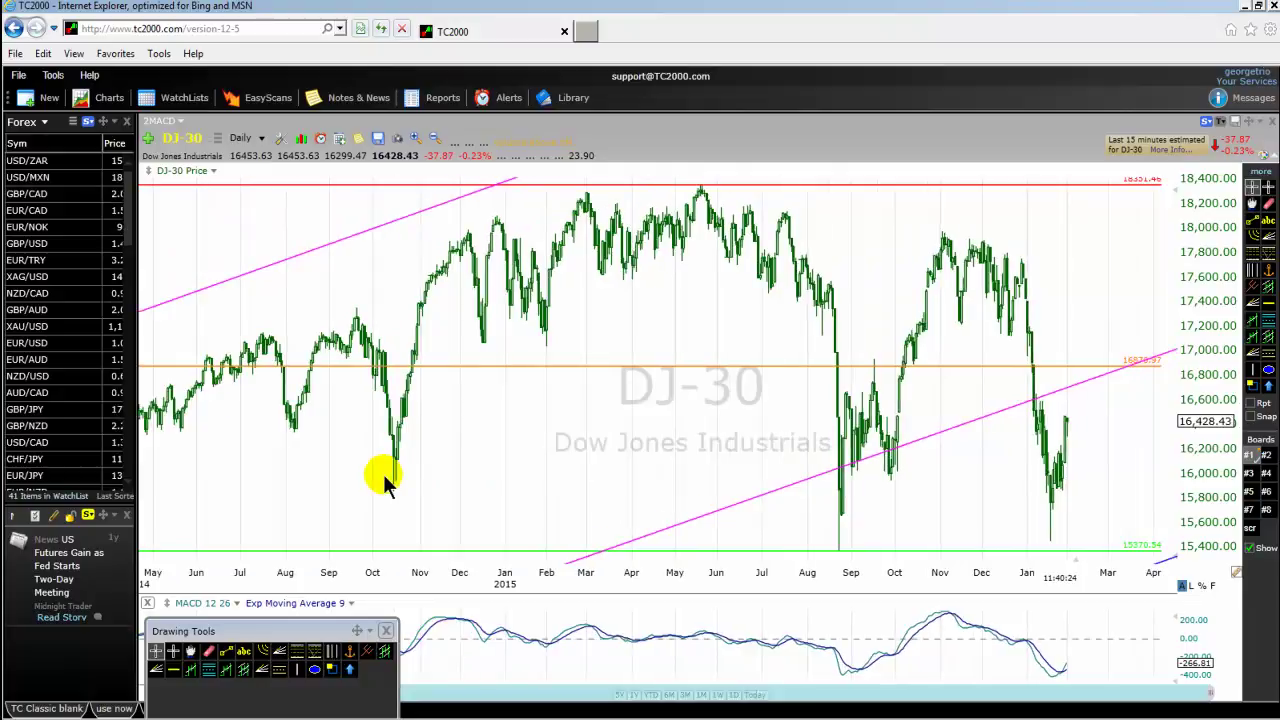
scroll(400, 505, "down", 1)
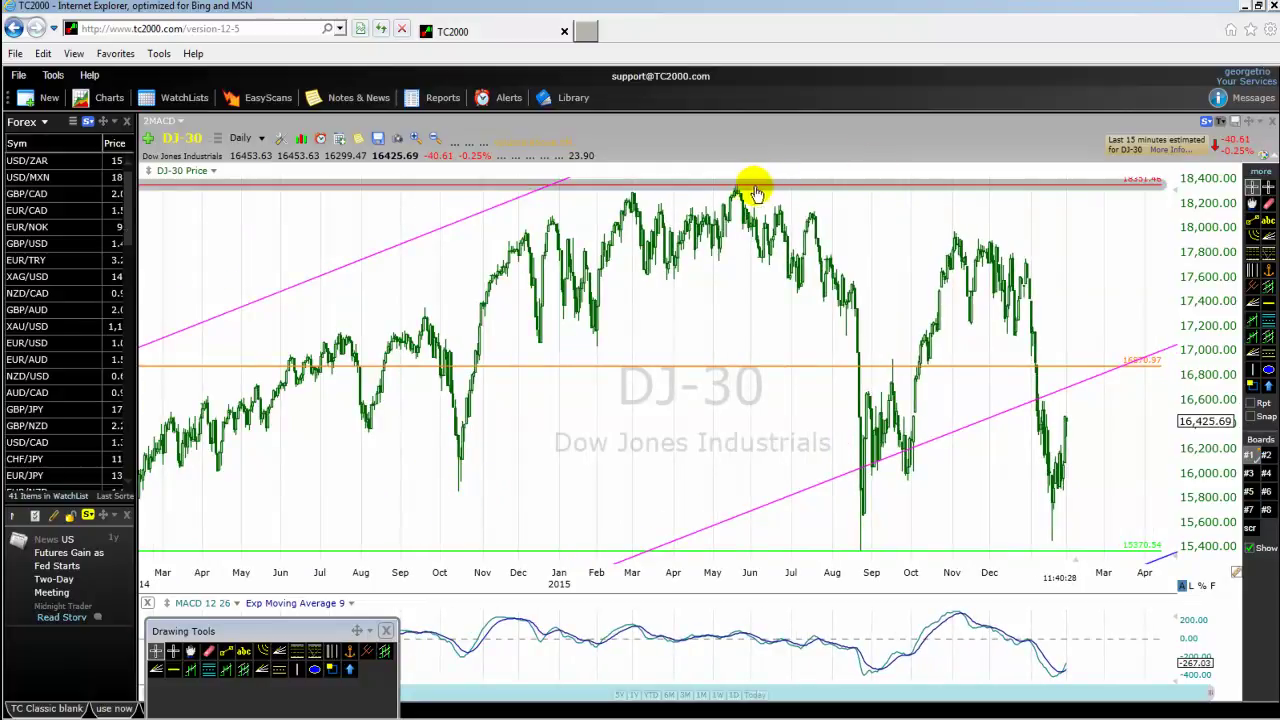
mouse_move(747, 188)
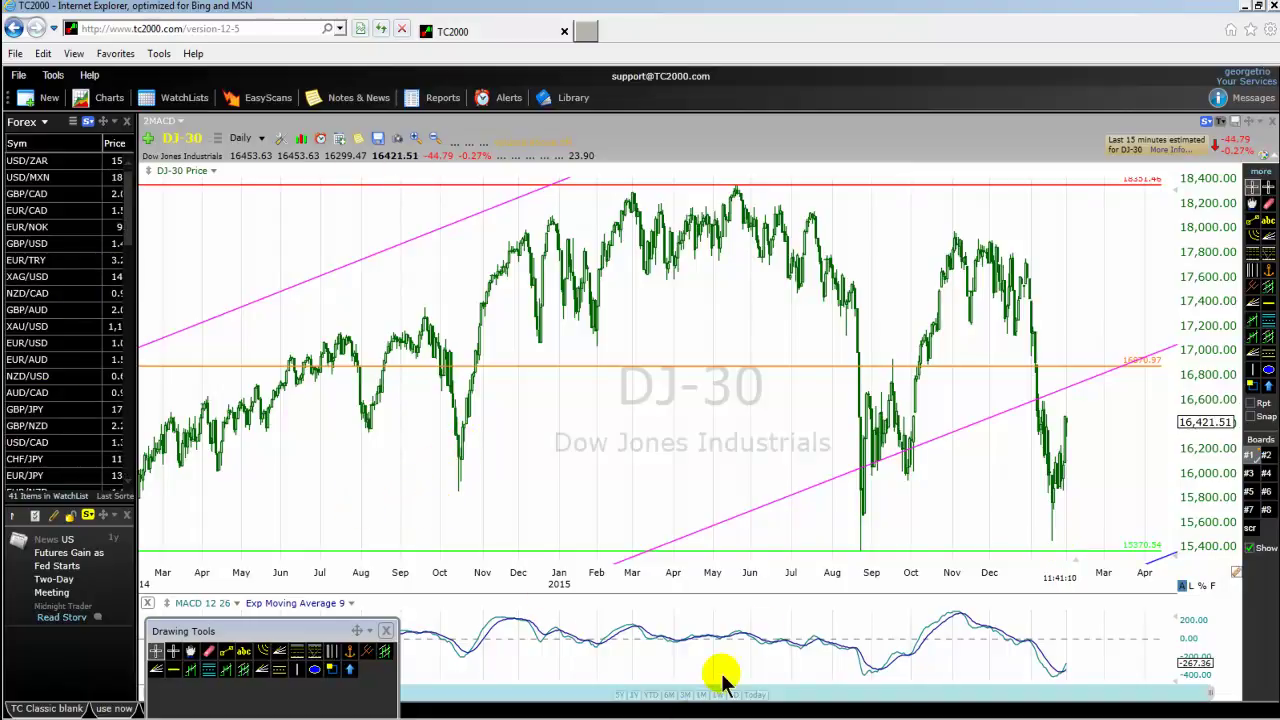
Draw a three-segment projection from the January 2016 break up to about 17,200, back to the 16,870.97 line, and up to the 18,351.46 line
mouse_move(868, 553)
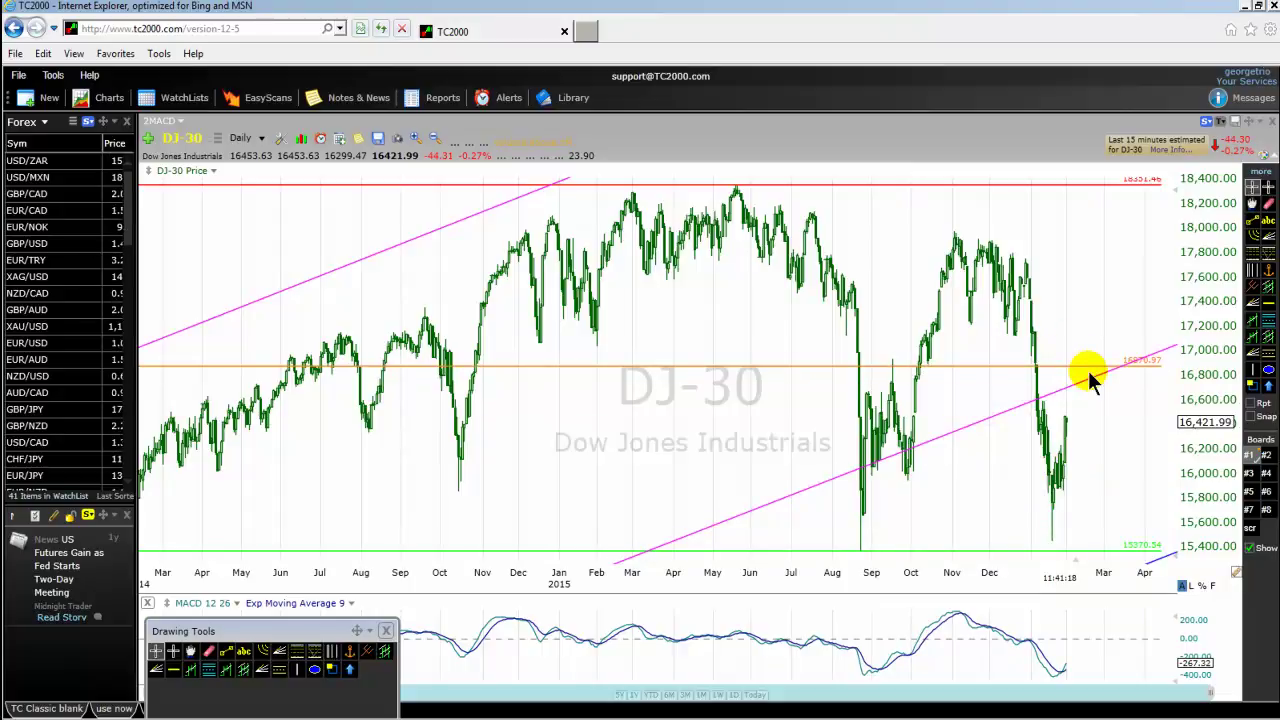
left_click(228, 650)
left_click_drag(1040, 392, 1068, 326)
left_click(227, 650)
left_click_drag(1068, 325, 1100, 369)
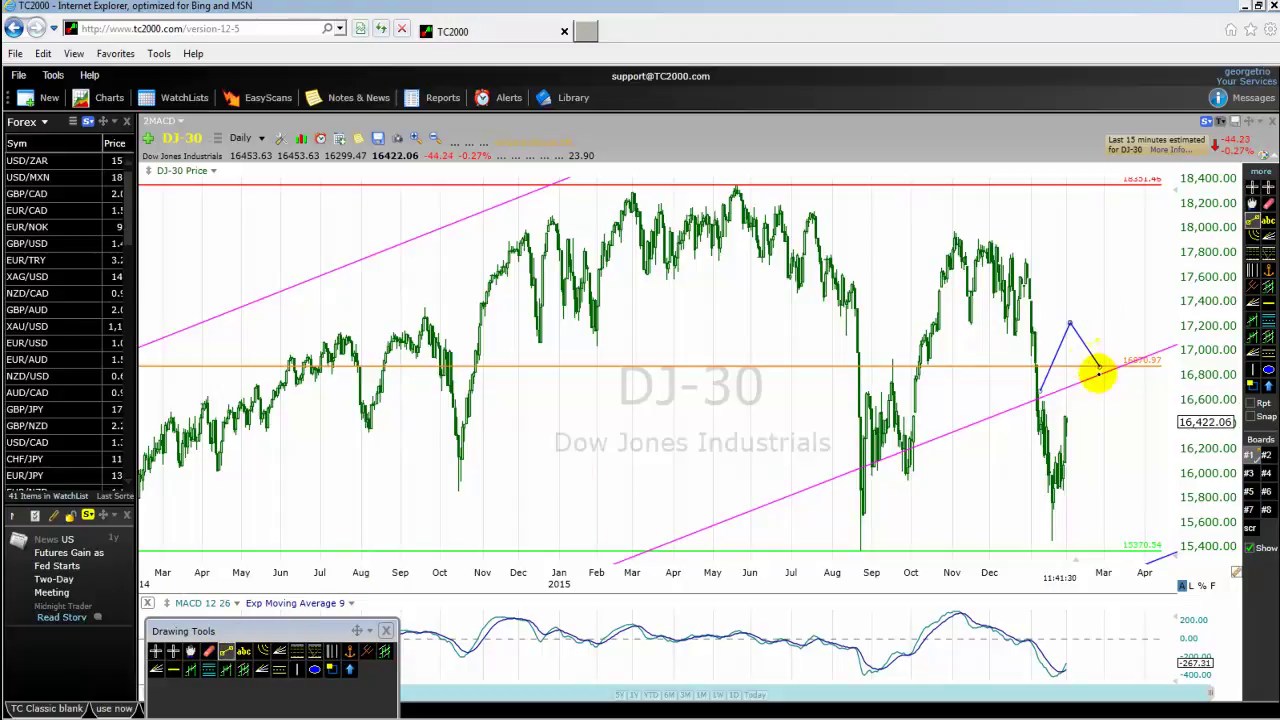
left_click_drag(1100, 368, 1143, 185)
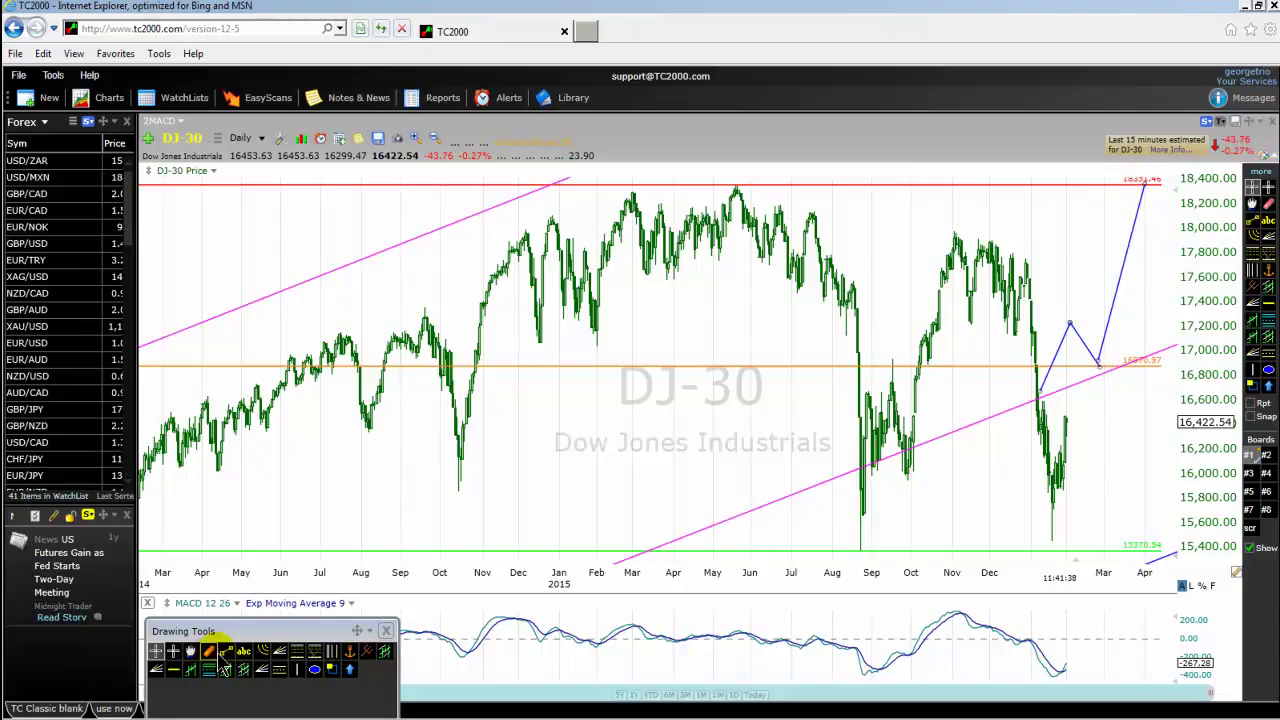
Draw a nearly horizontal trend line at about 17,600 from September 2014 across the price swings to beyond the latest candles
left_click(227, 652)
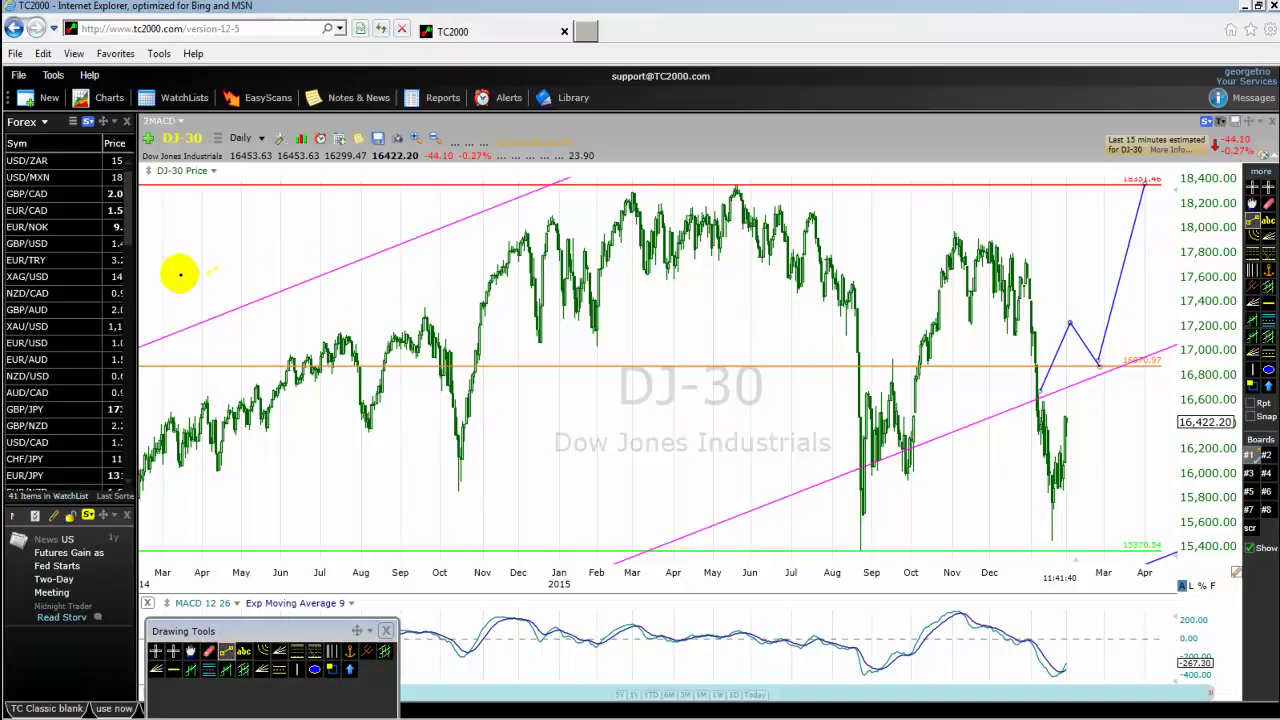
left_click_drag(400, 278, 1190, 278)
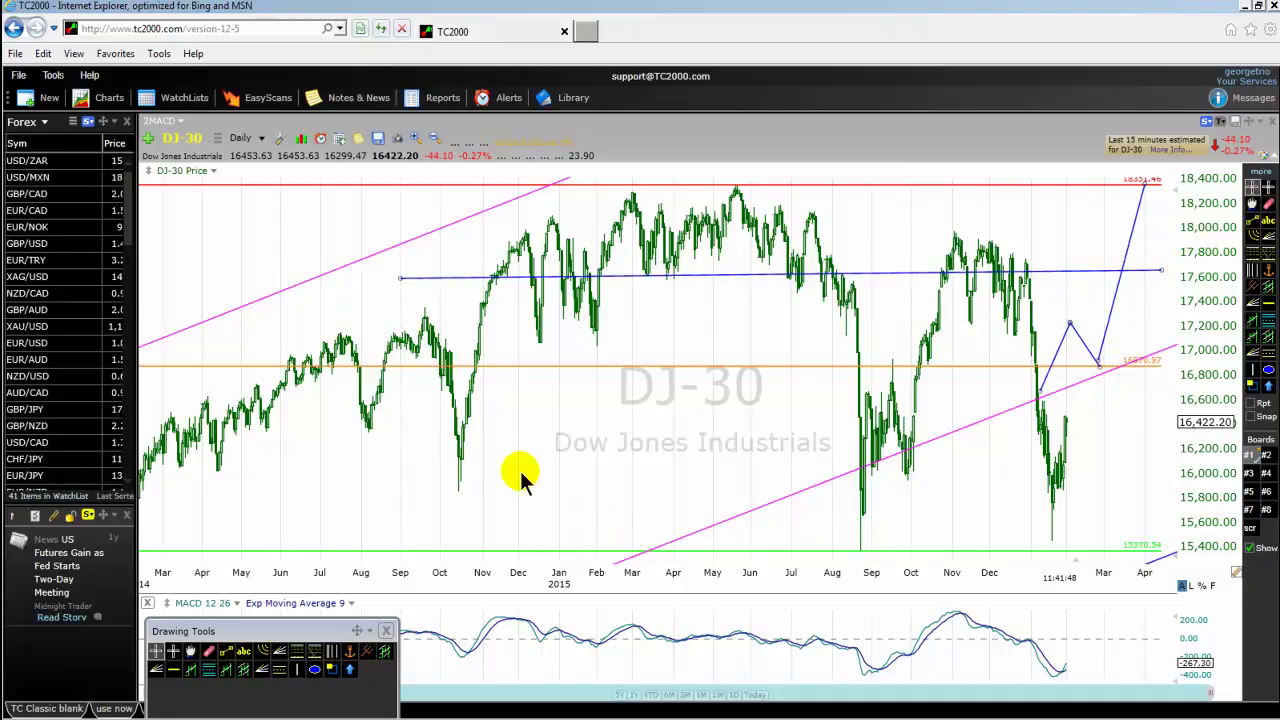
scroll(520, 471, "down", 1)
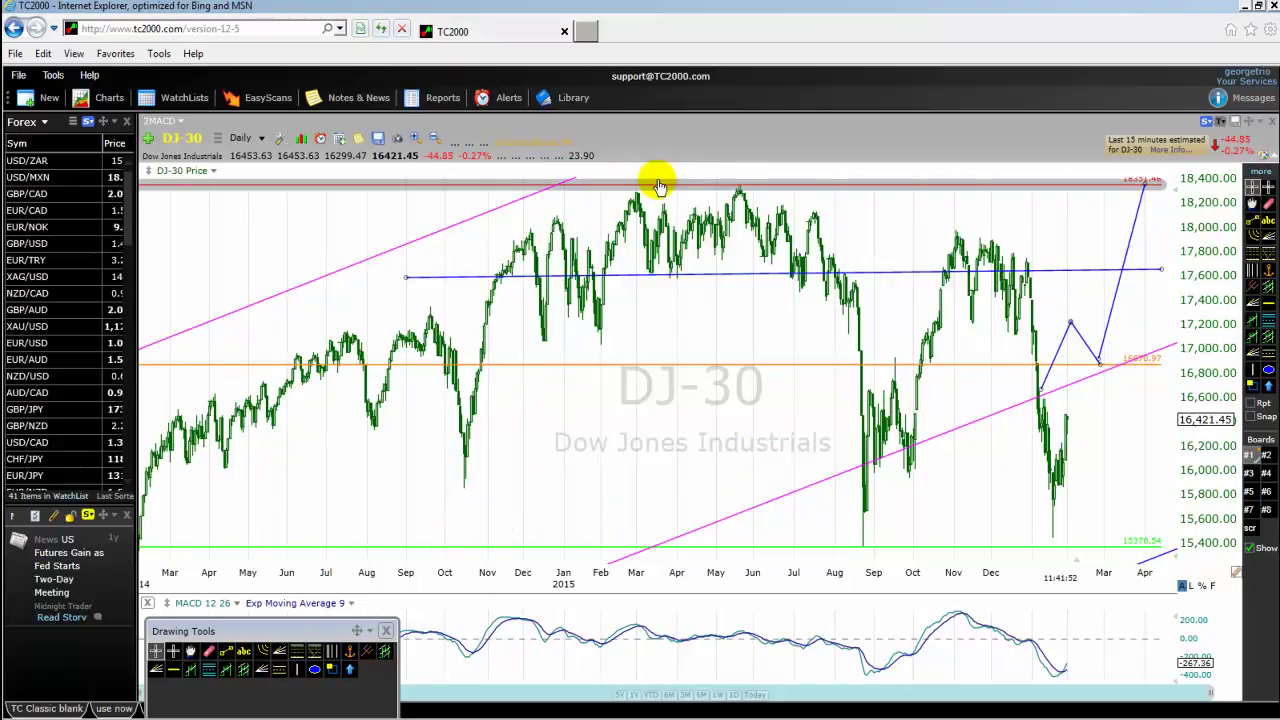
Examine the daily price action around the 17,600 trend line, the magenta channel line and the 2015 and 2016 lows
mouse_move(1142, 192)
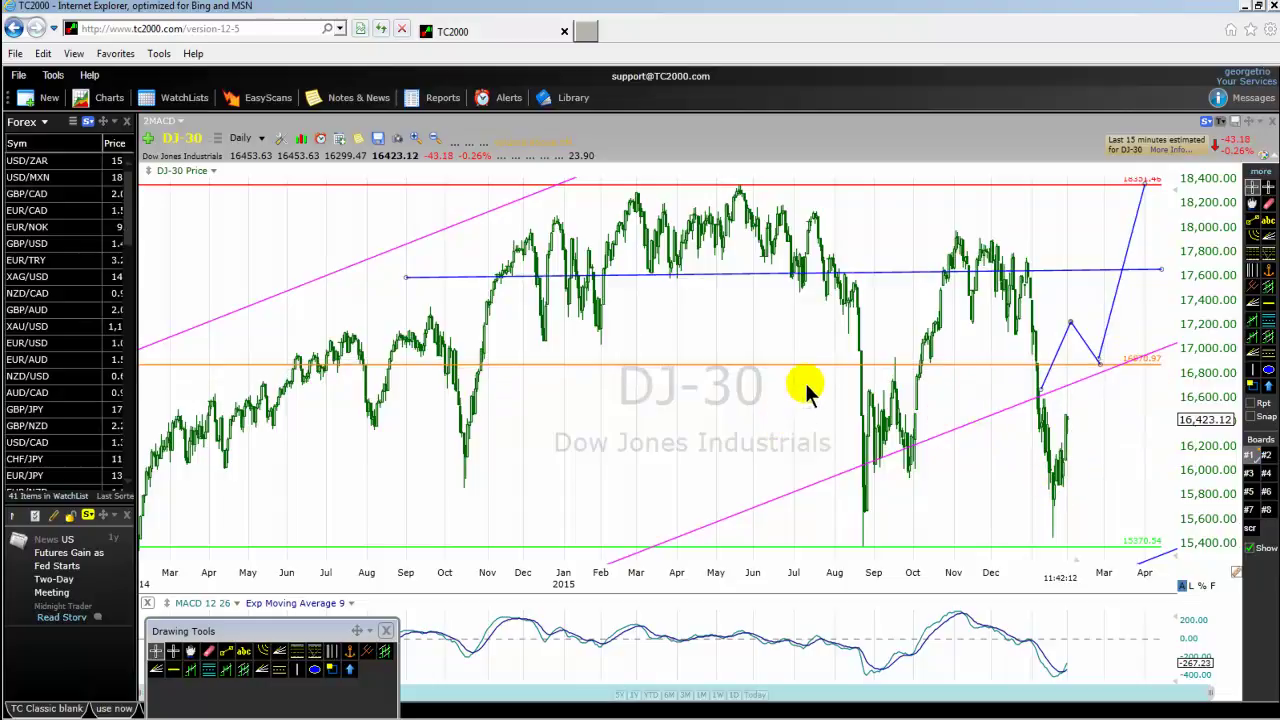
mouse_move(820, 376)
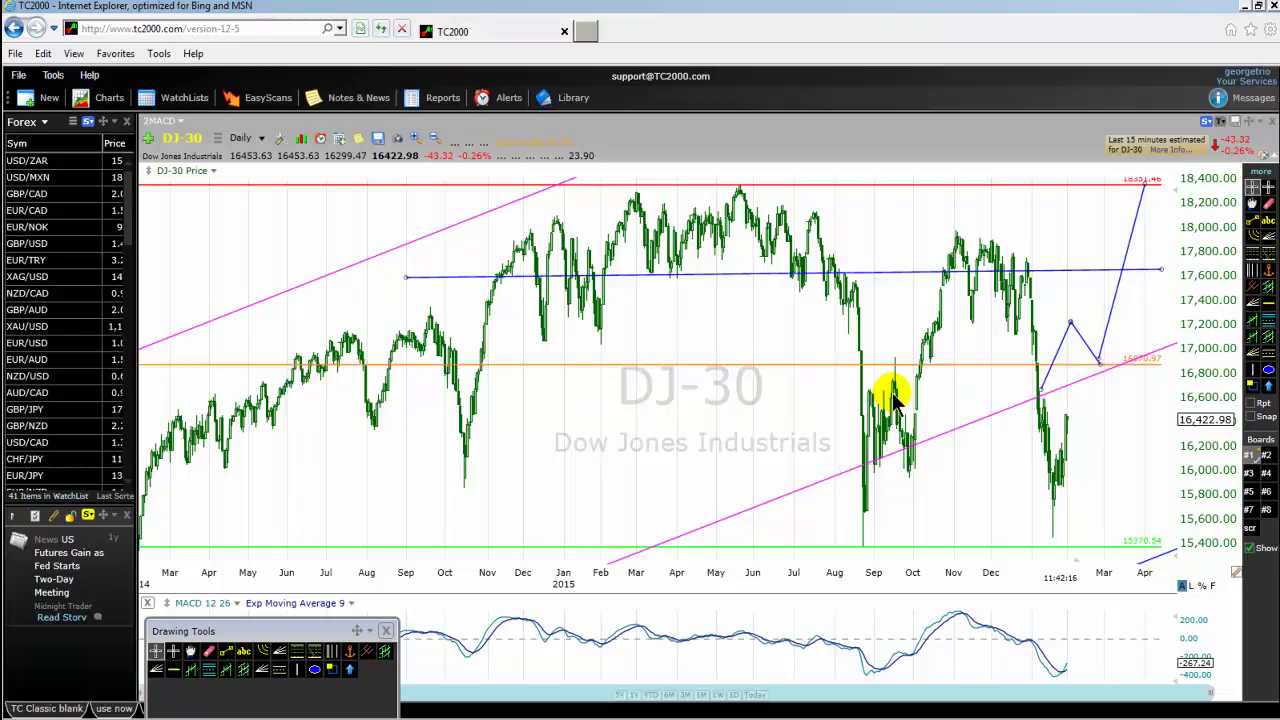
scroll(831, 414, "up", 3)
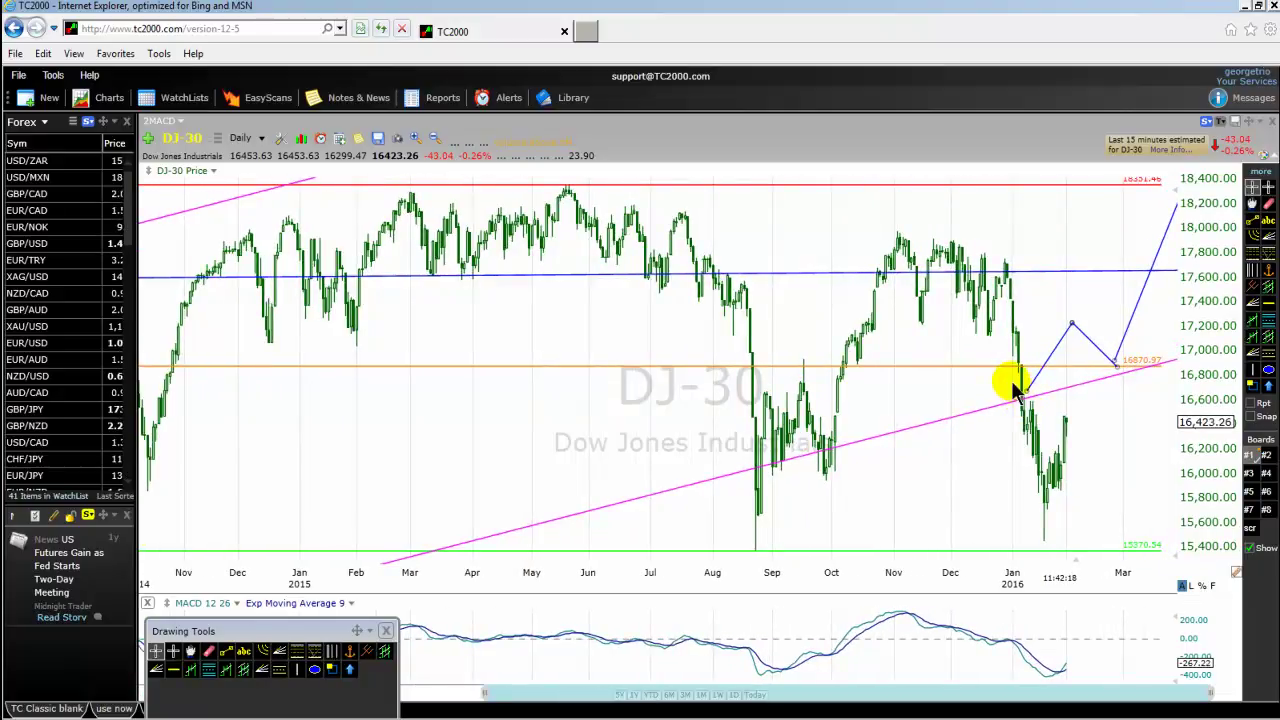
mouse_move(1000, 372)
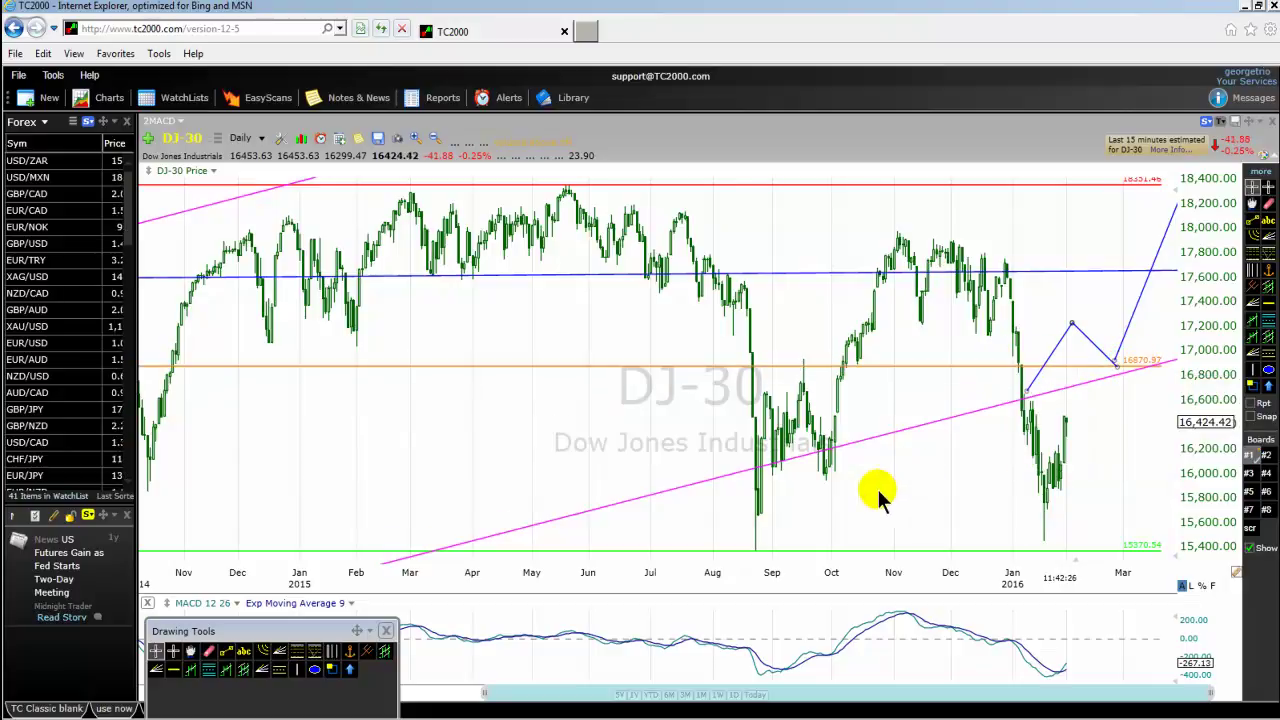
scroll(812, 545, "down", 1)
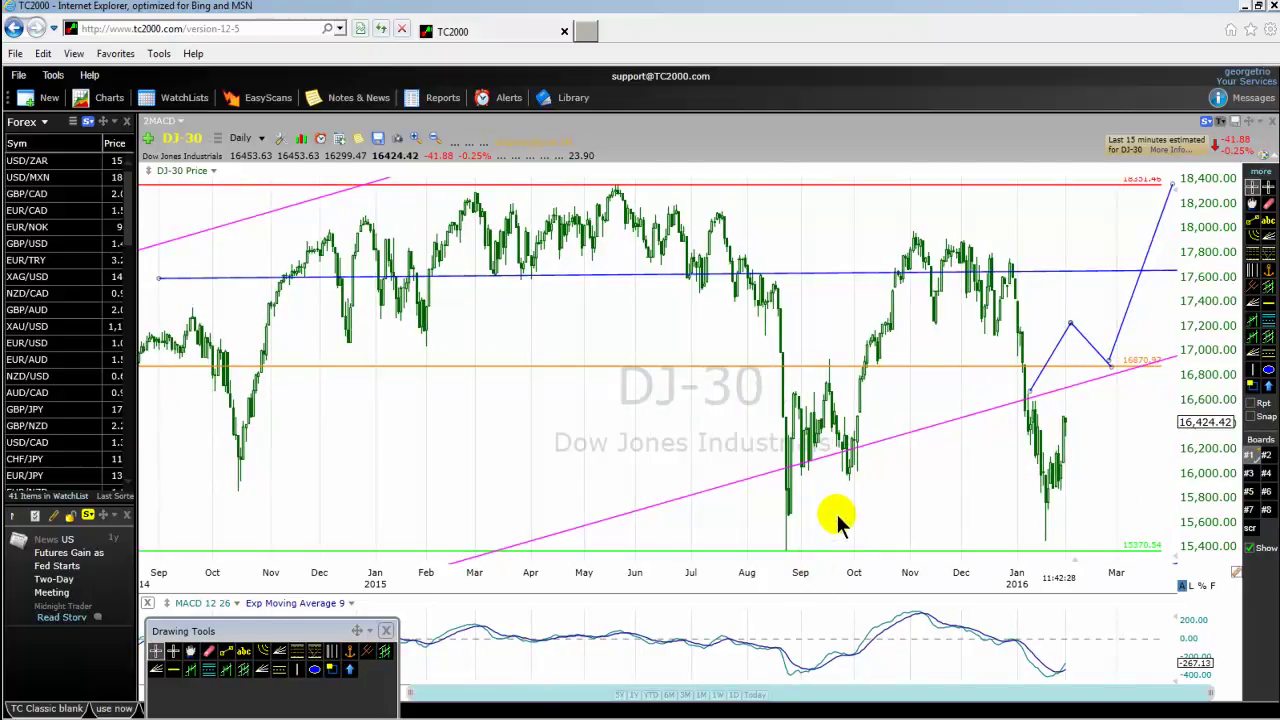
scroll(885, 578, "down", 1)
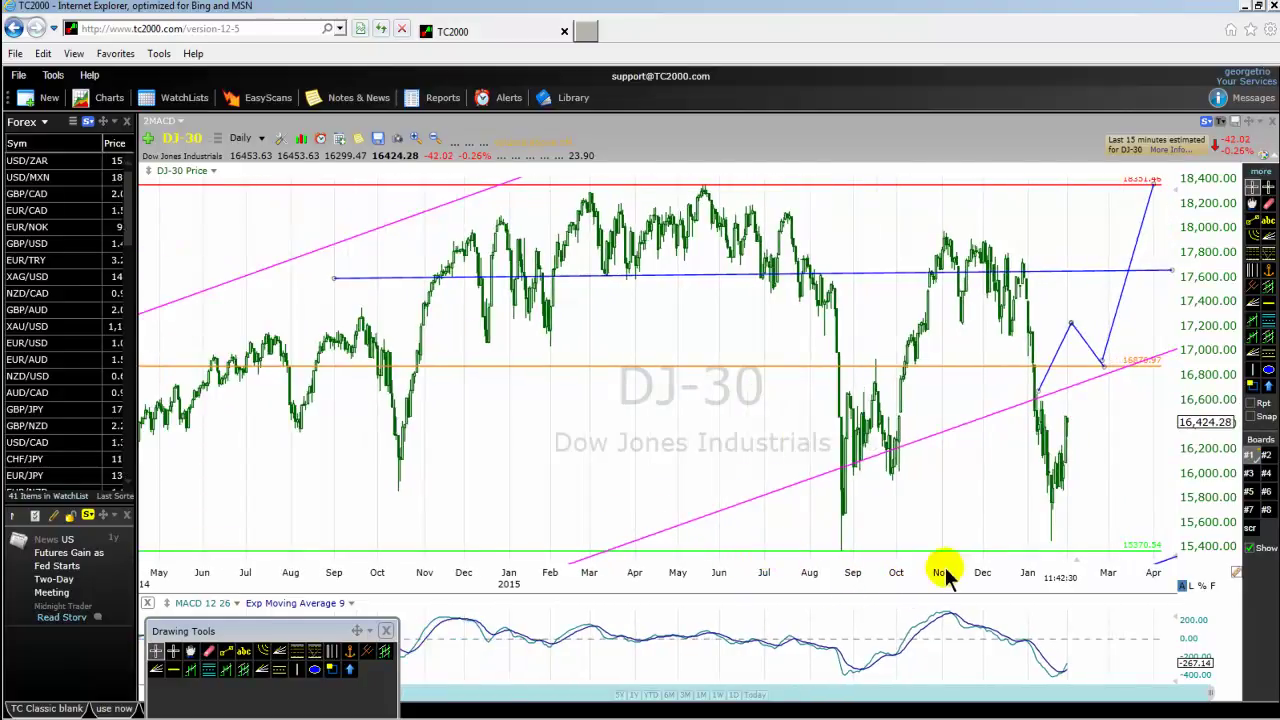
mouse_move(1130, 556)
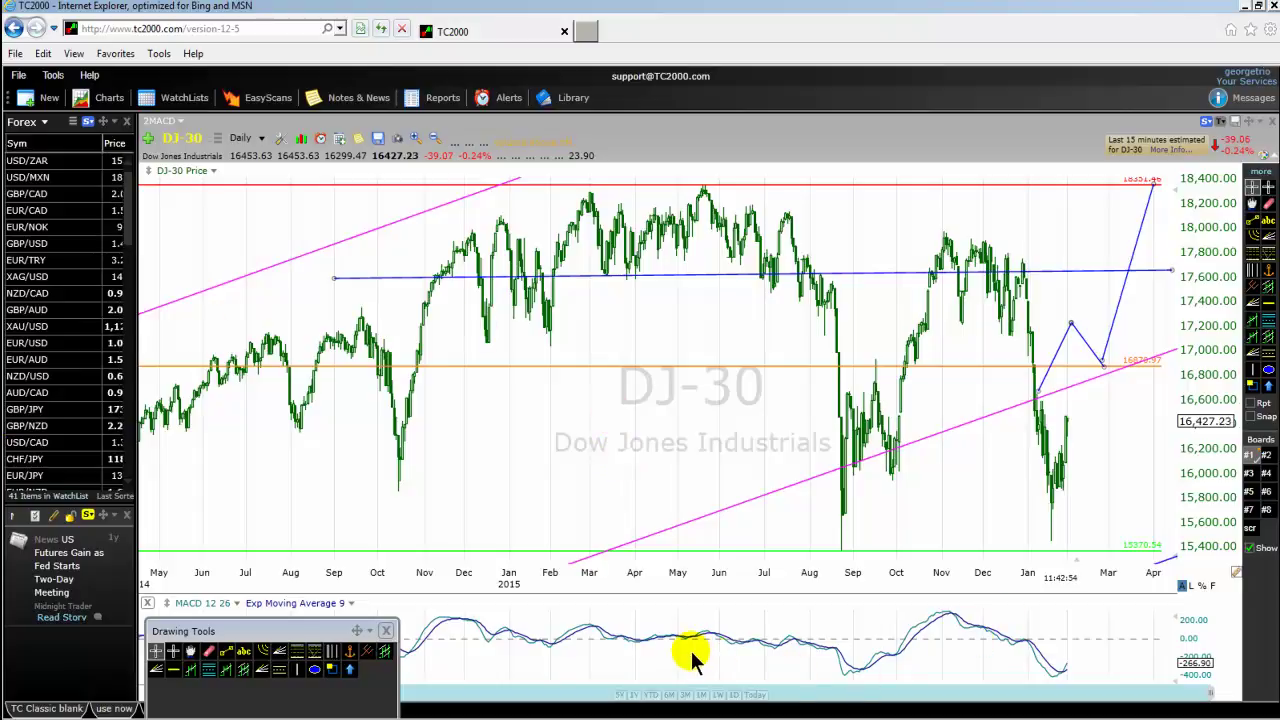
scroll(840, 530, "up", 8)
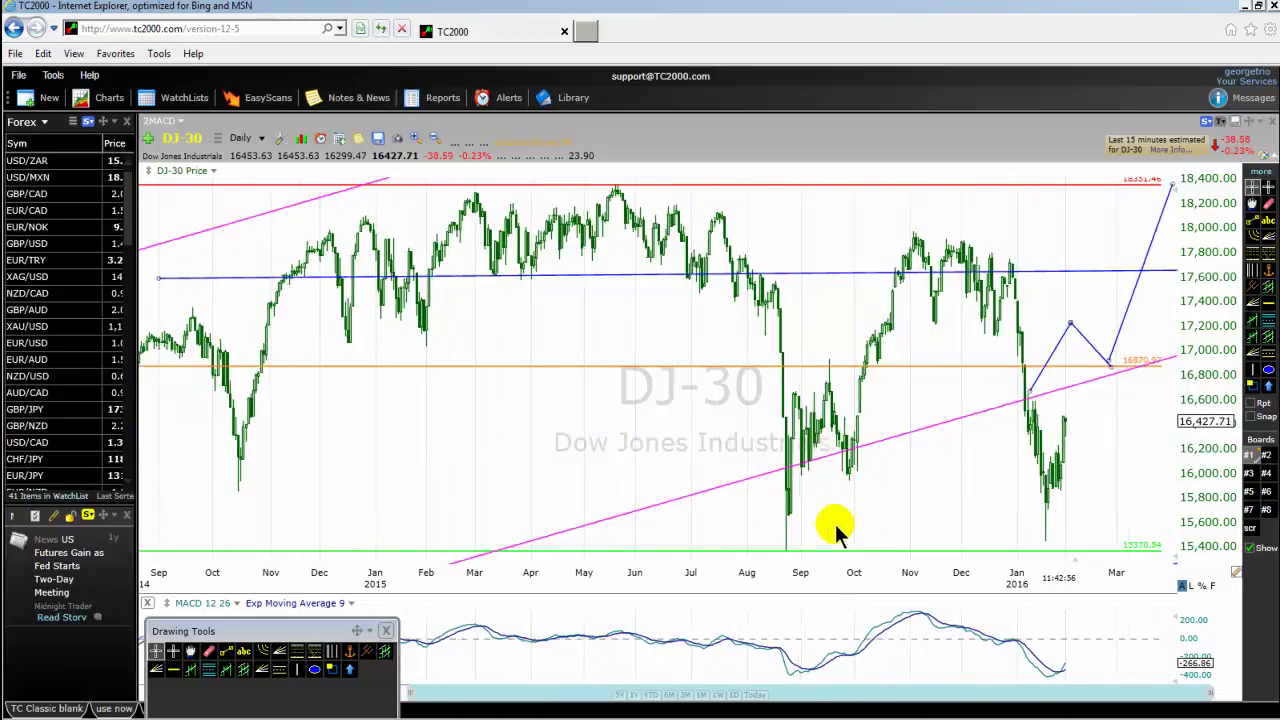
scroll(899, 595, "up", 2)
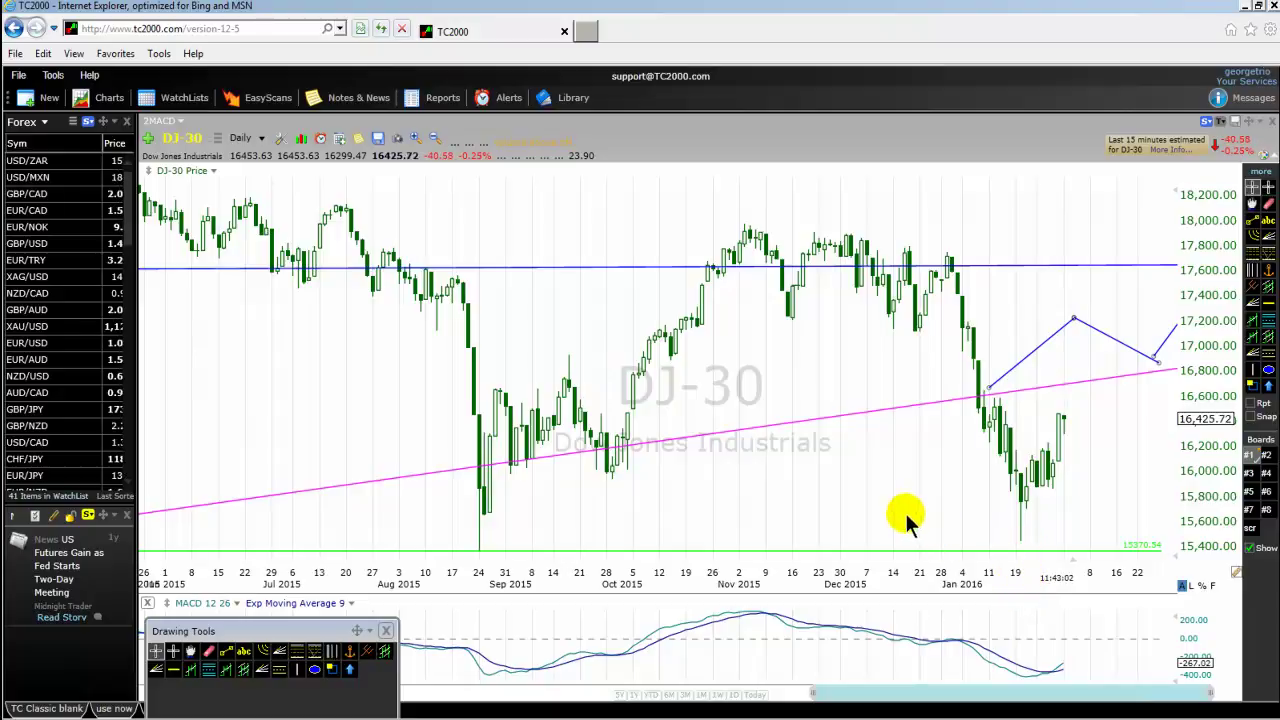
scroll(906, 520, "up", 3)
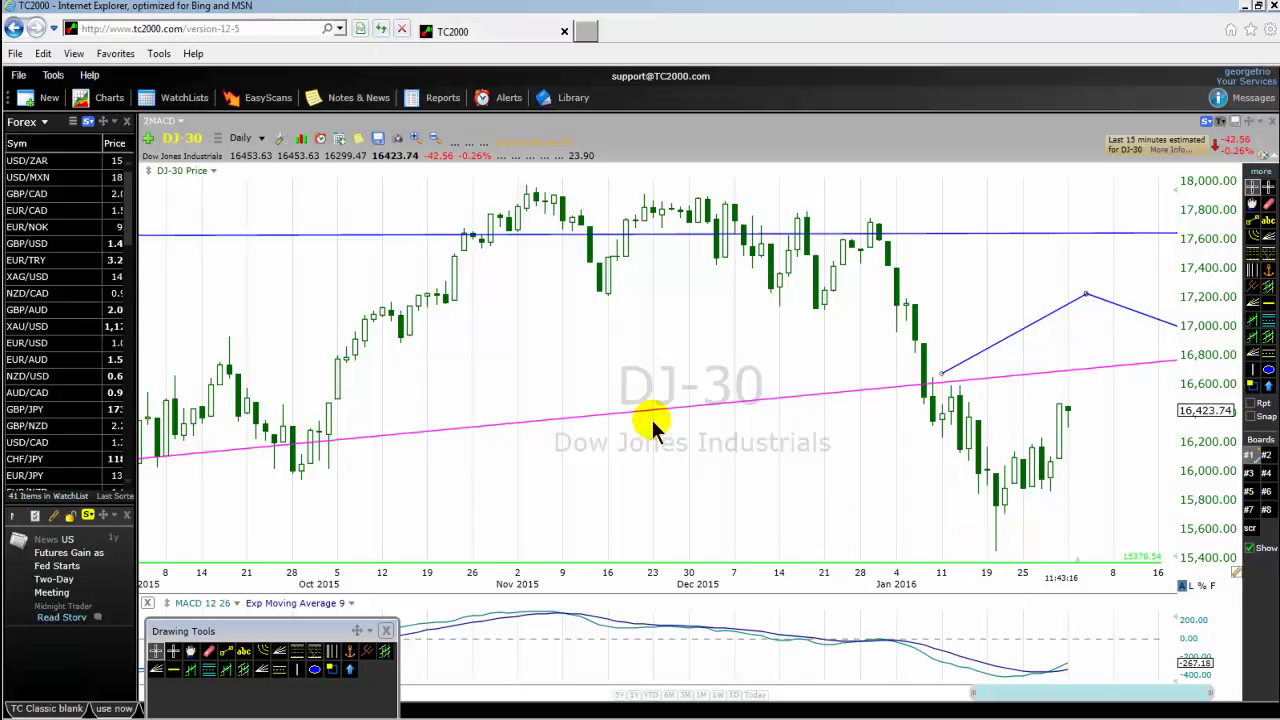
scroll(652, 425, "down", 5)
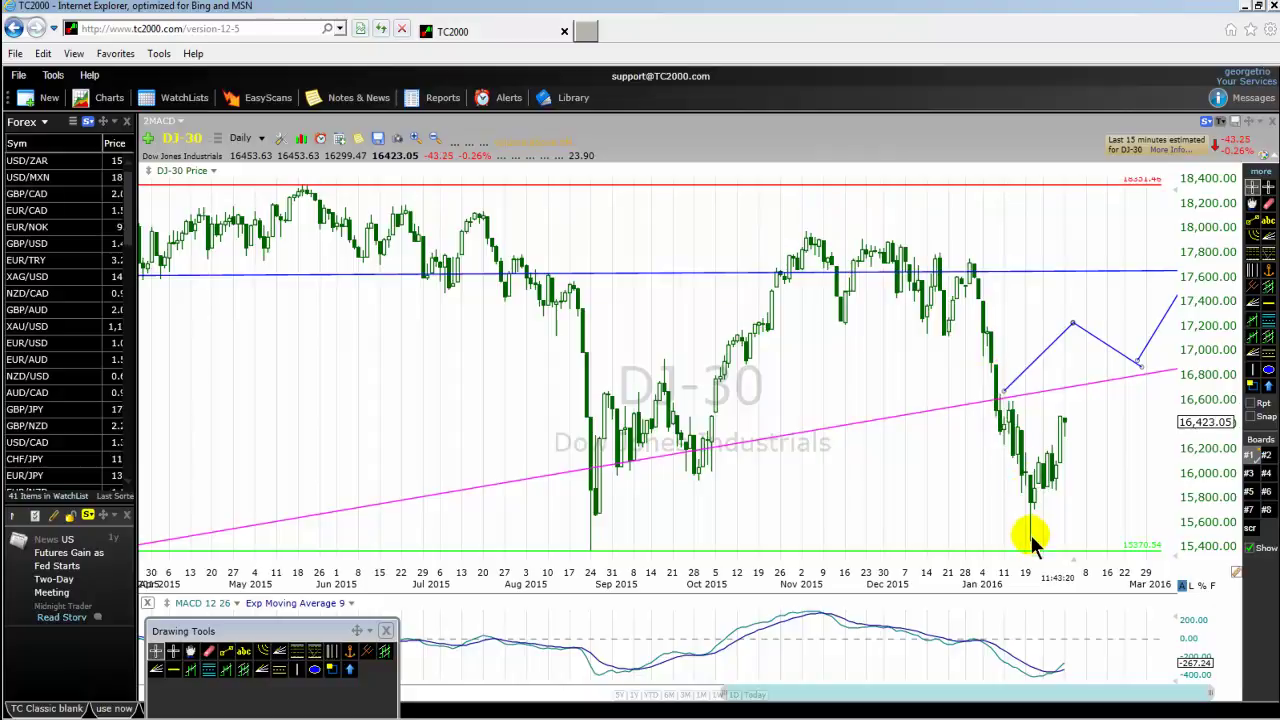
scroll(588, 402, "down", 2)
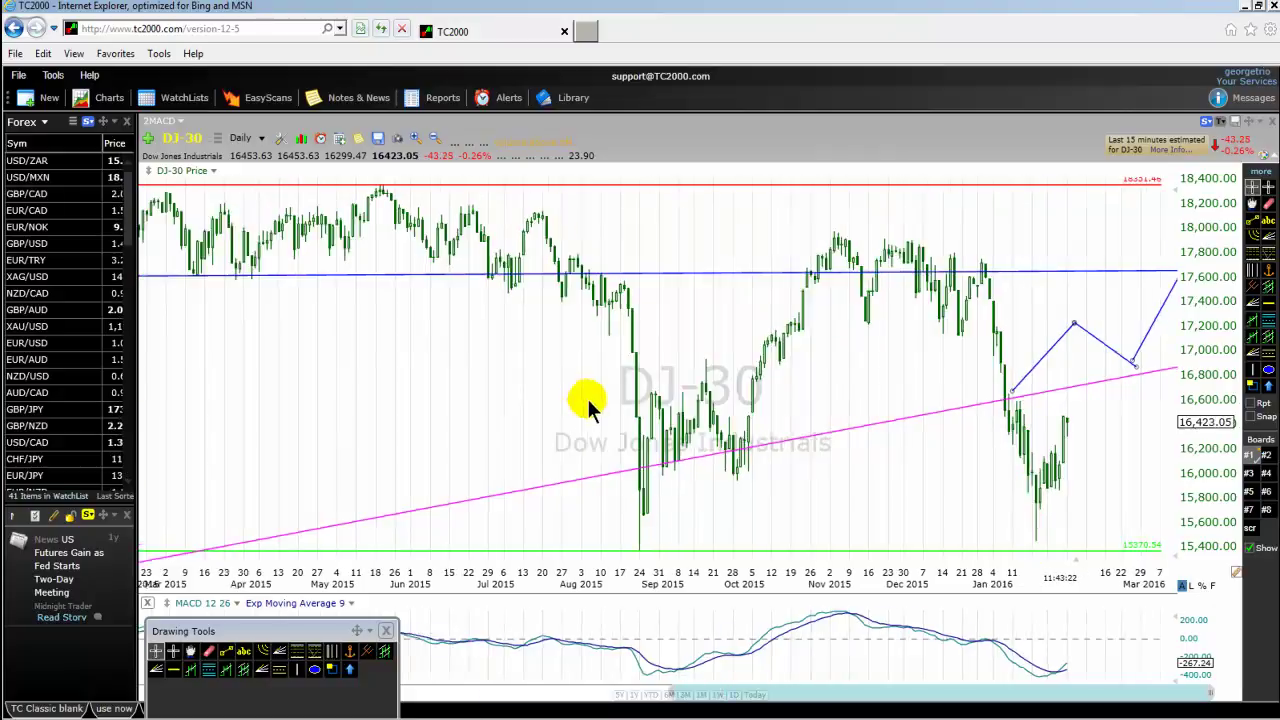
Place a horizontal line at 16,184.55, between the orange 16,870.97 and green 15,370.54 levels
scroll(588, 403, "down", 4)
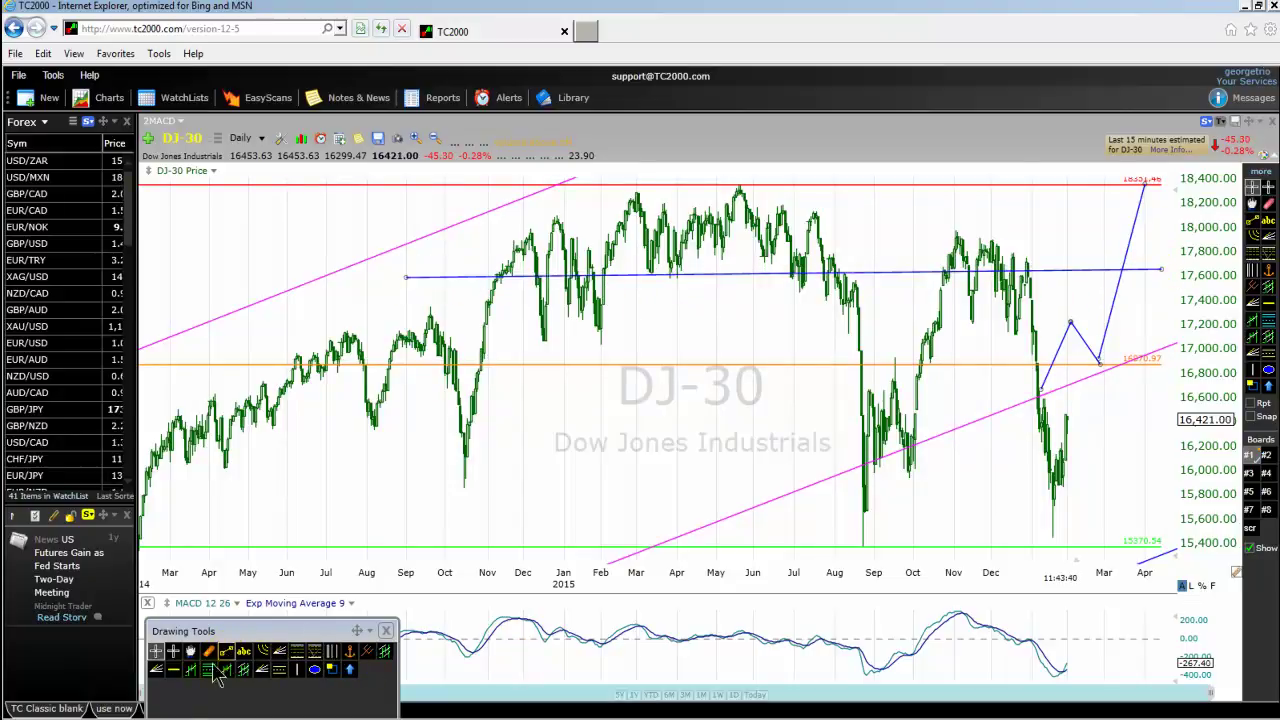
left_click(174, 670)
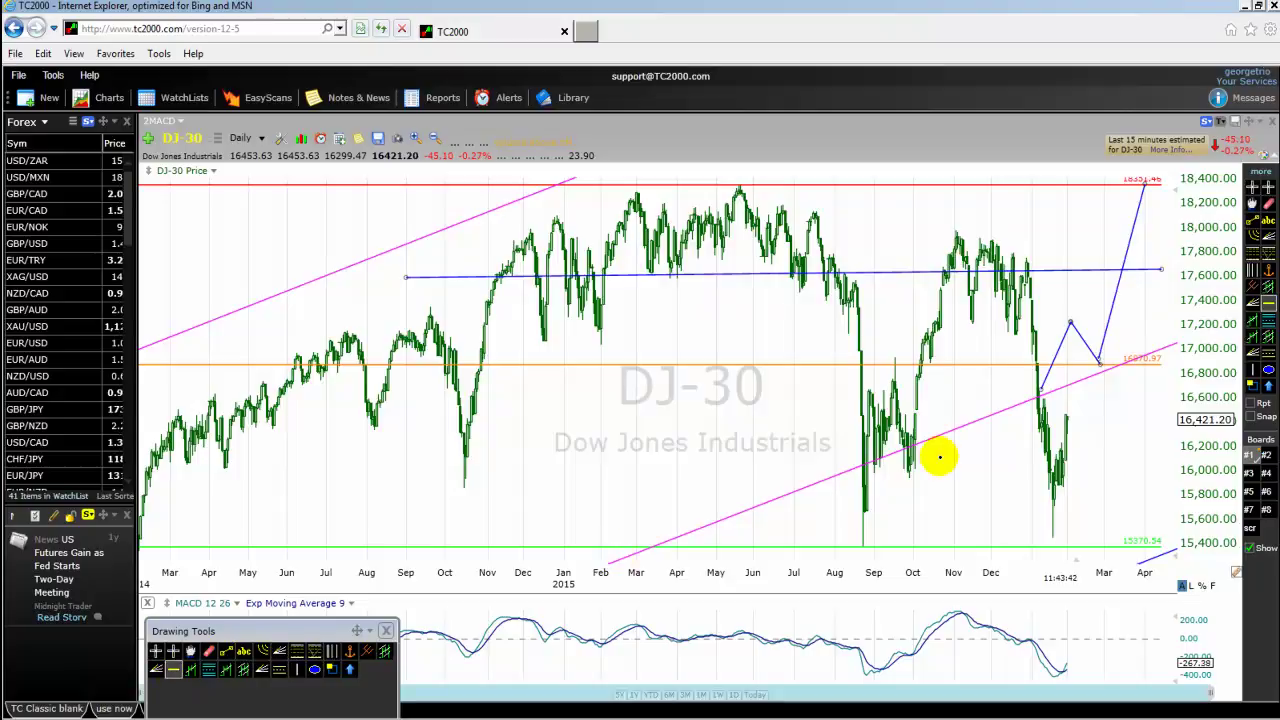
left_click(696, 453)
left_click_drag(696, 455, 703, 452)
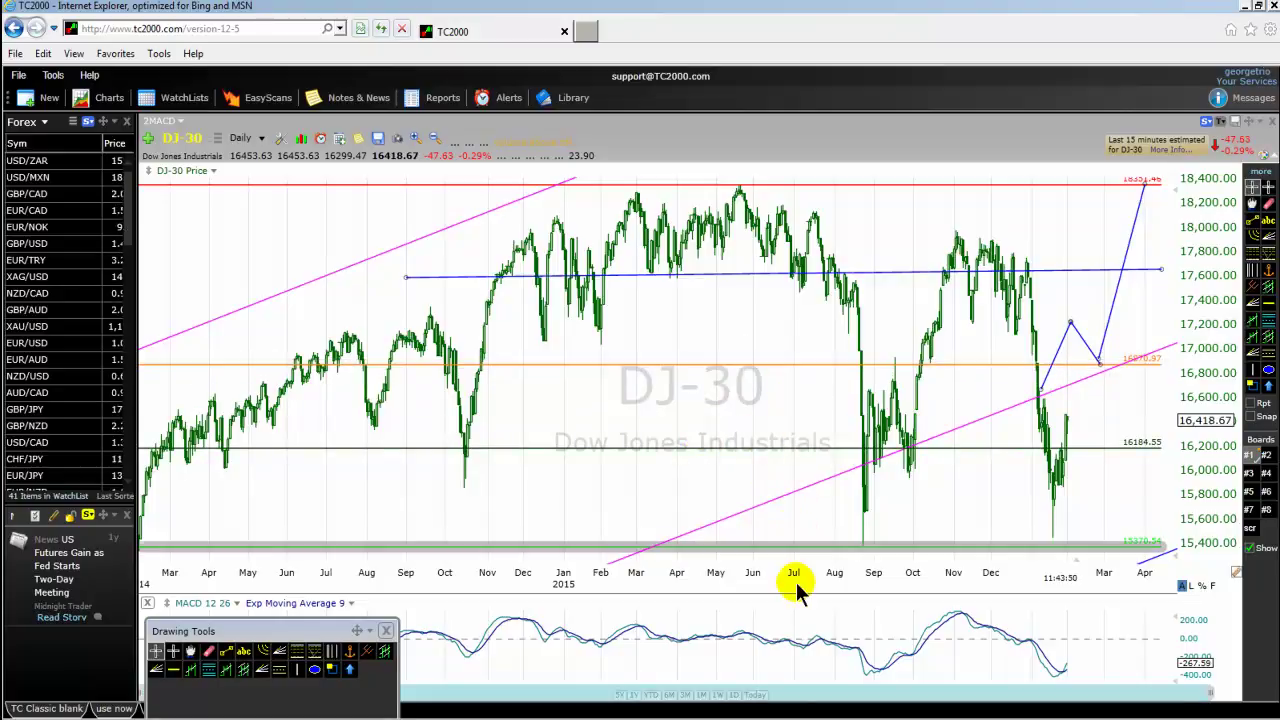
Draw a vertical trend line between the orange 16,870.97 and green 15,370.54 levels, and move the dark horizontal line between them to 16,141.93
left_click(226, 651)
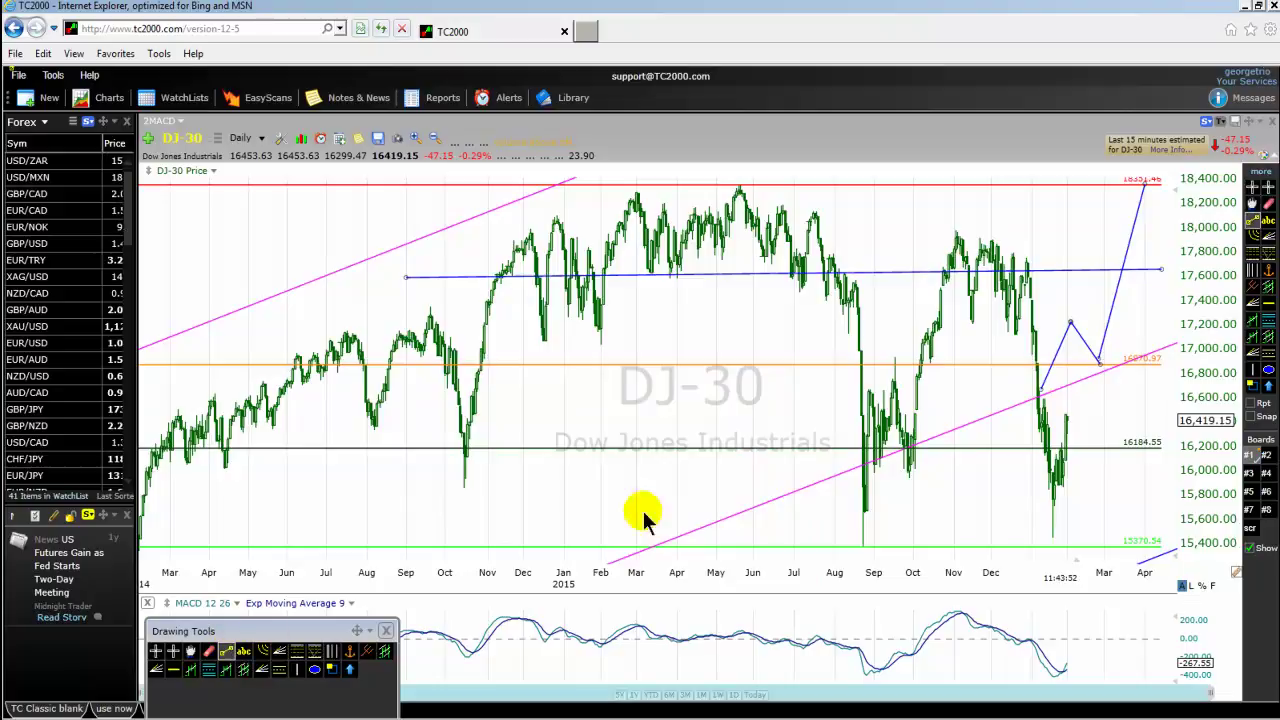
left_click_drag(703, 415, 706, 548)
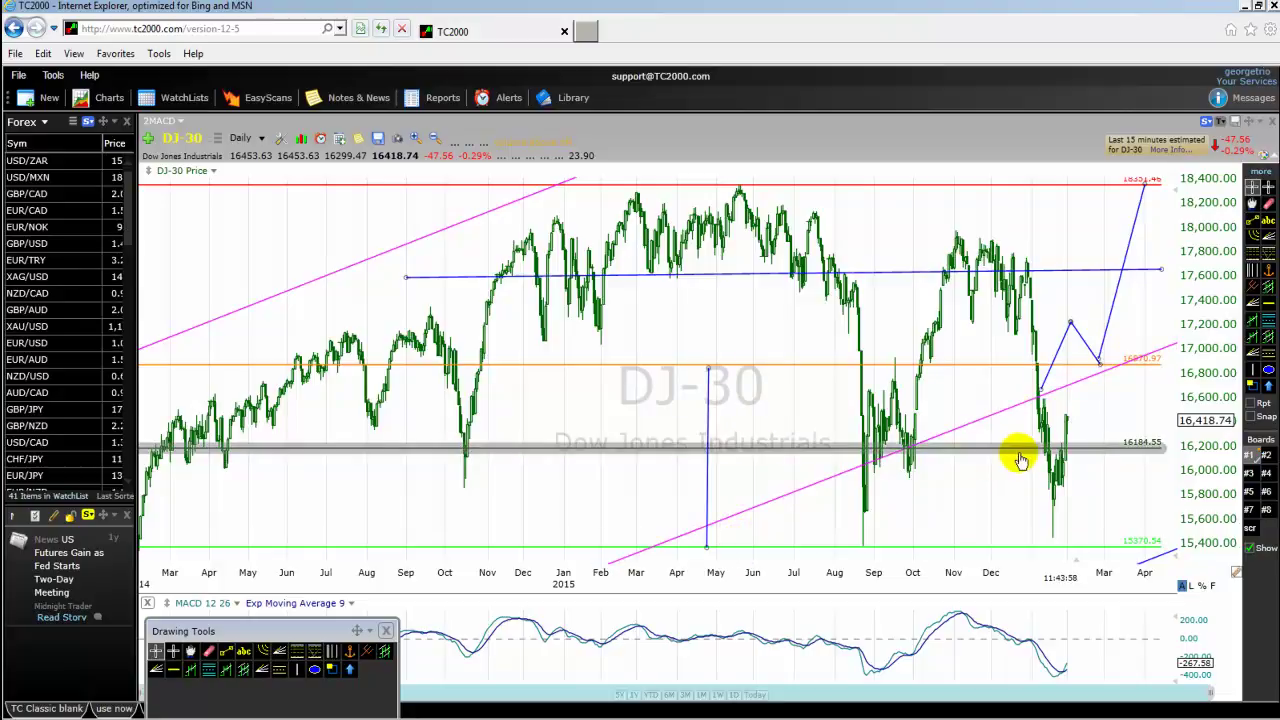
left_click_drag(586, 449, 588, 457)
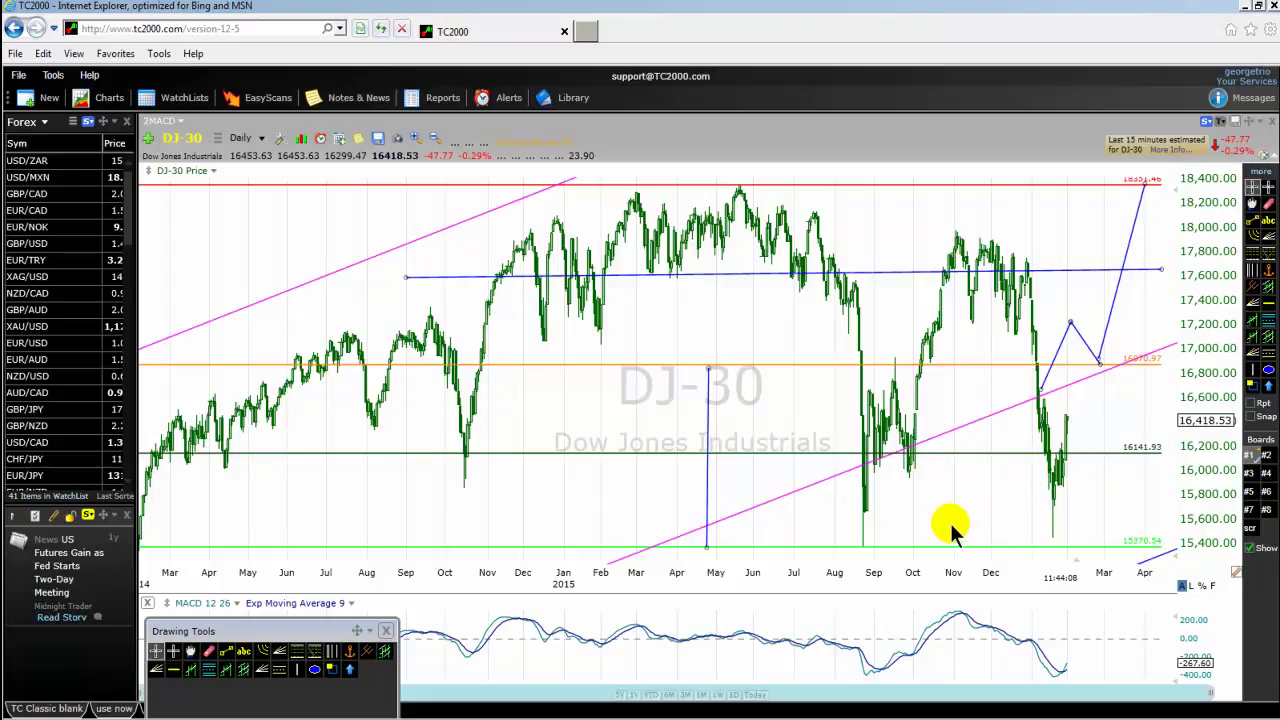
scroll(960, 525, "up", 8)
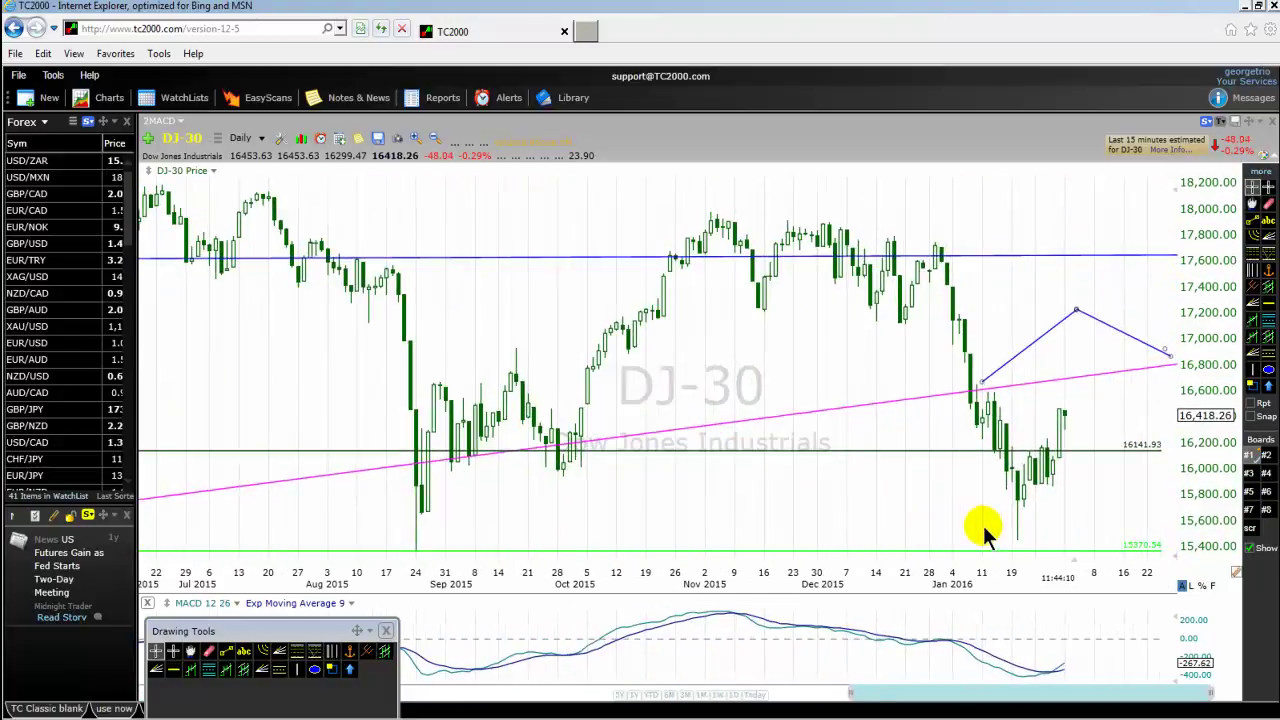
scroll(995, 515, "up", 1)
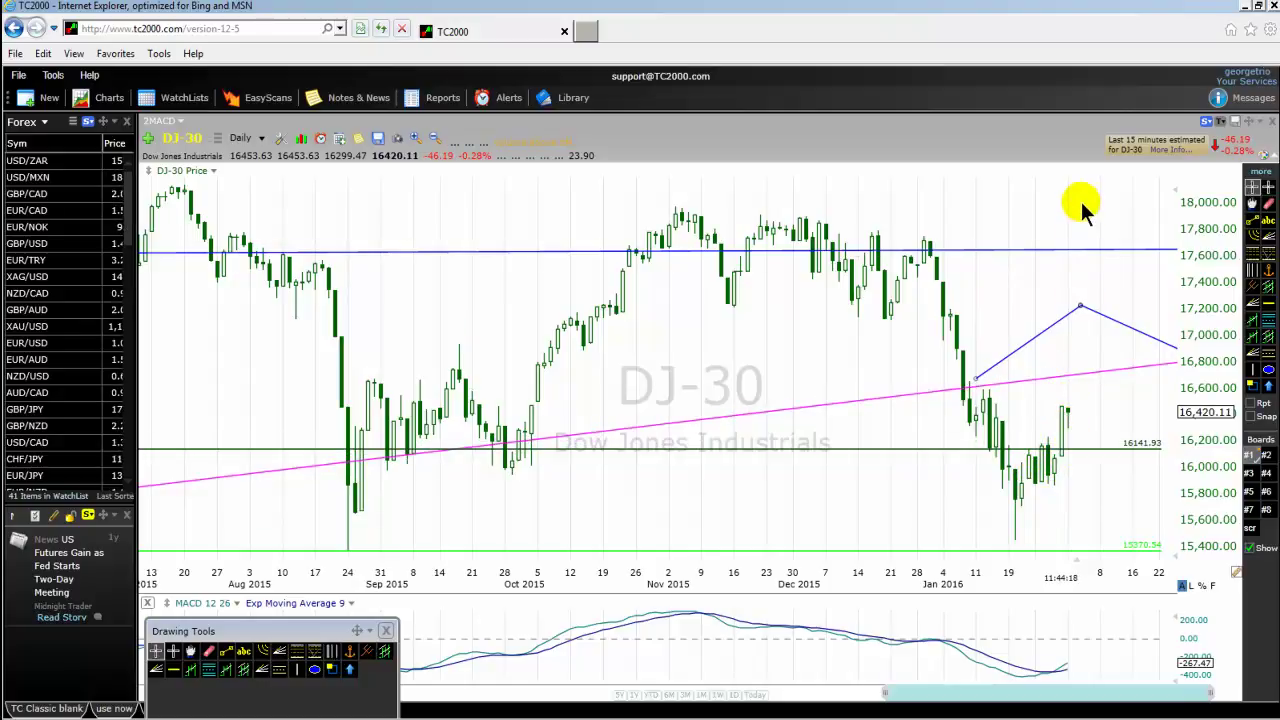
scroll(553, 360, "down", 5)
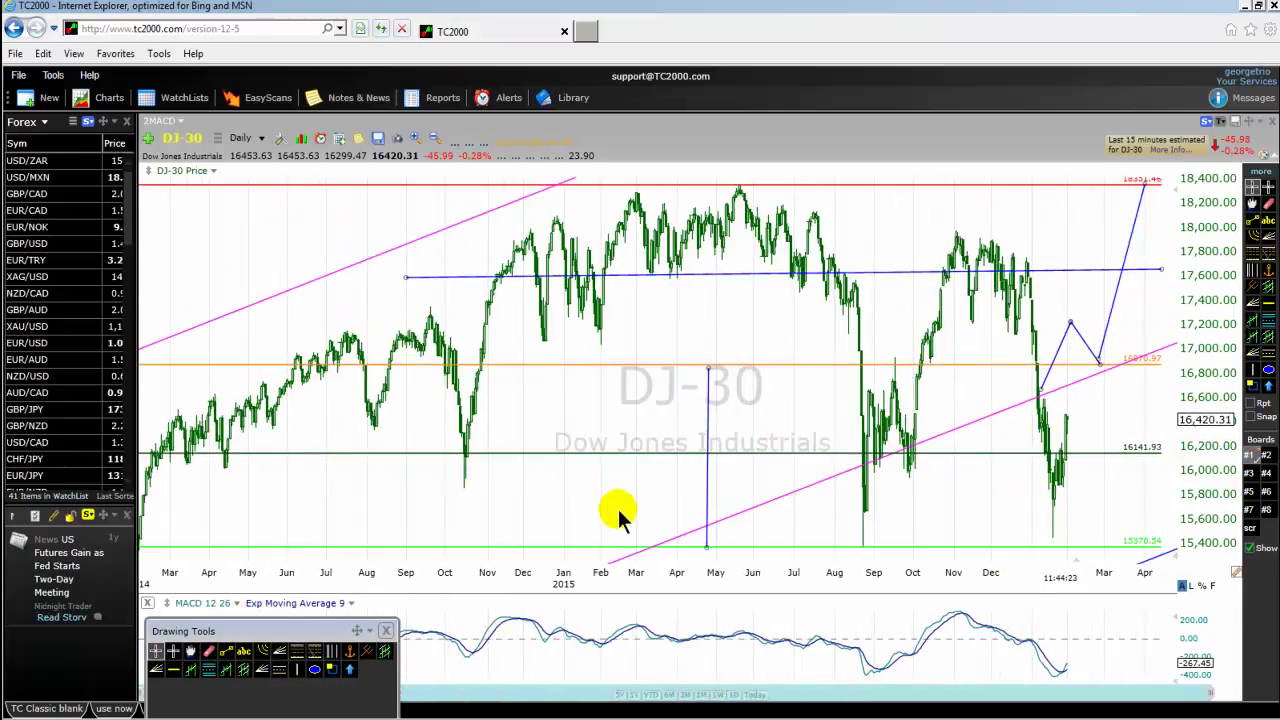
mouse_move(710, 513)
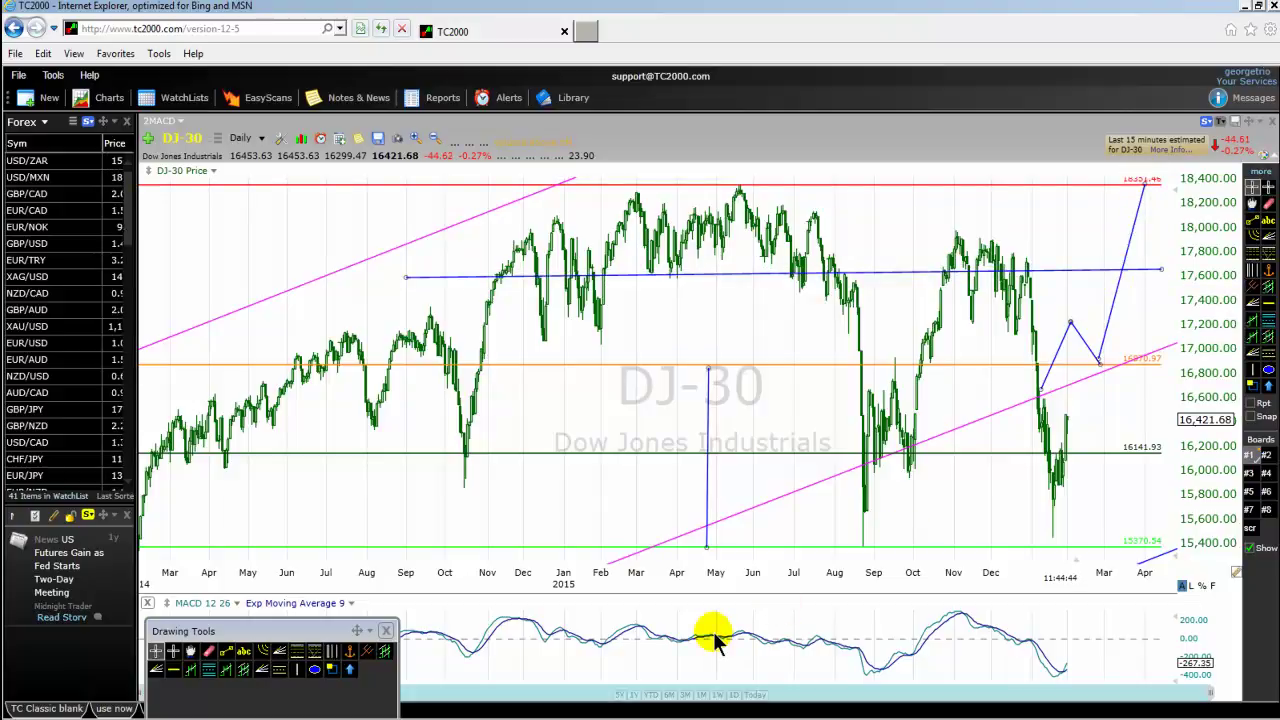
Delete the nearly horizontal trend line at about 17,600 and the three blue segments of the projected price path
right_click(902, 276)
left_click(868, 465)
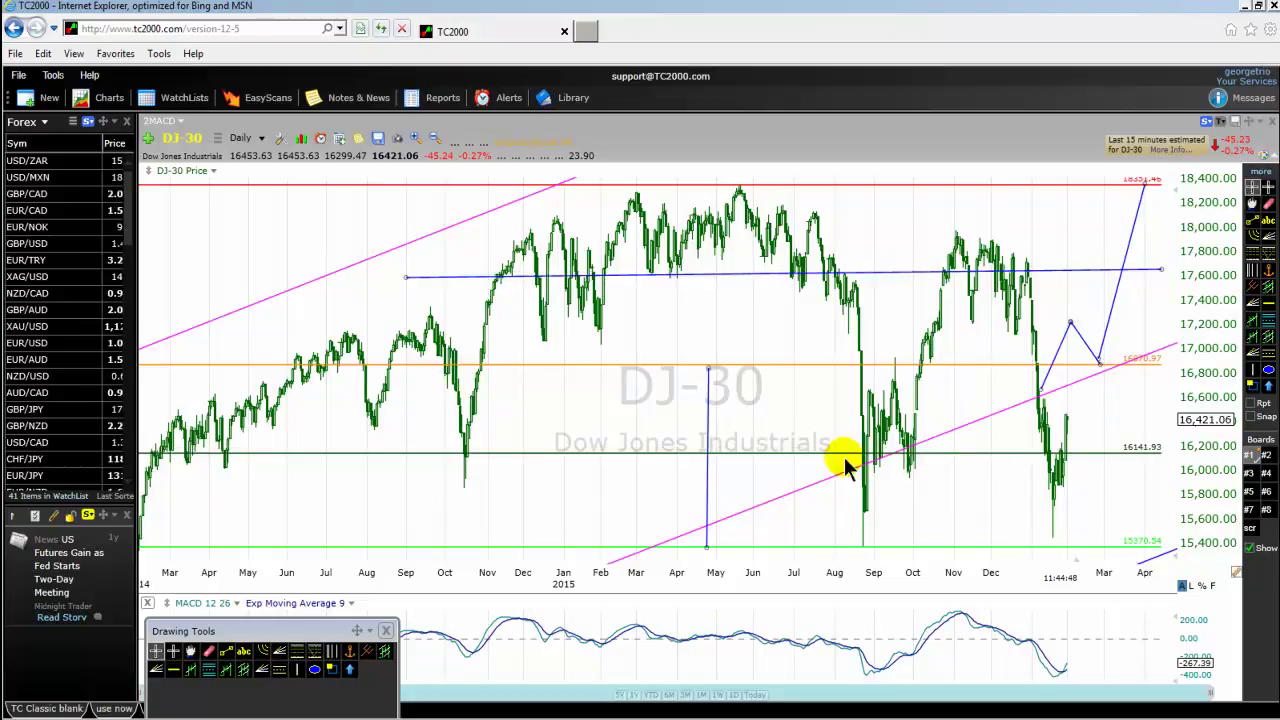
right_click(706, 430)
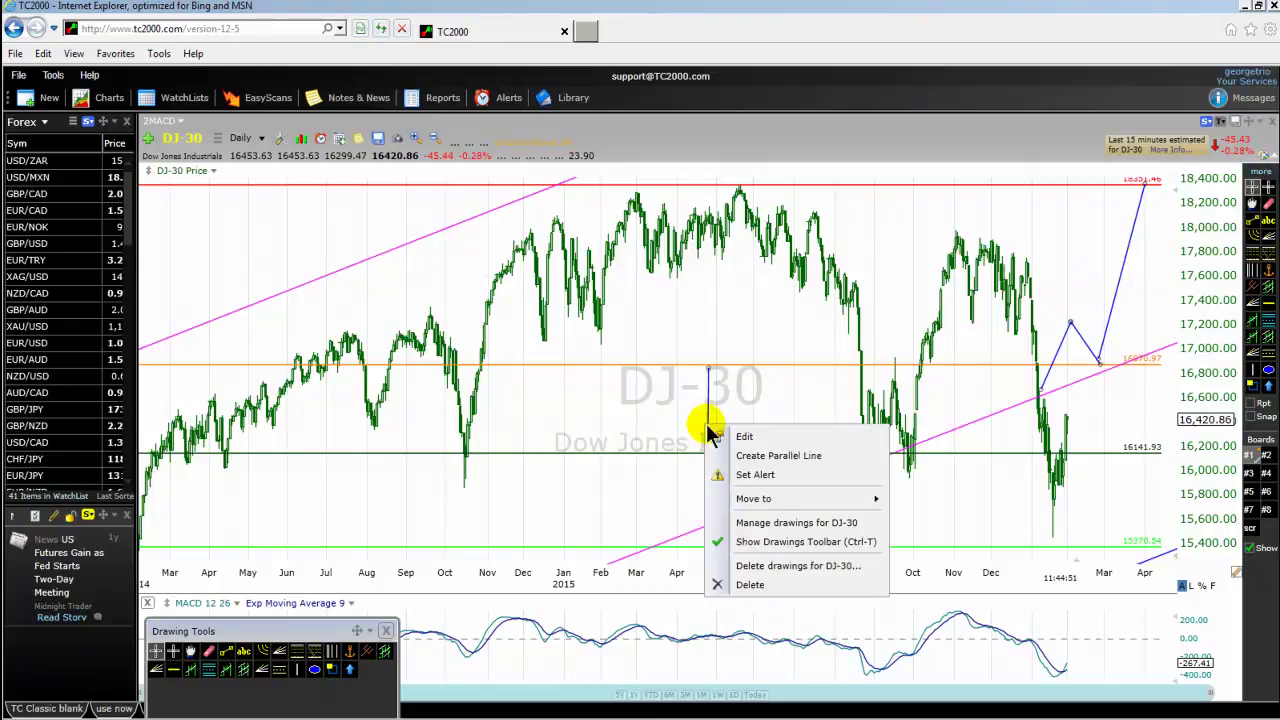
right_click(1108, 293)
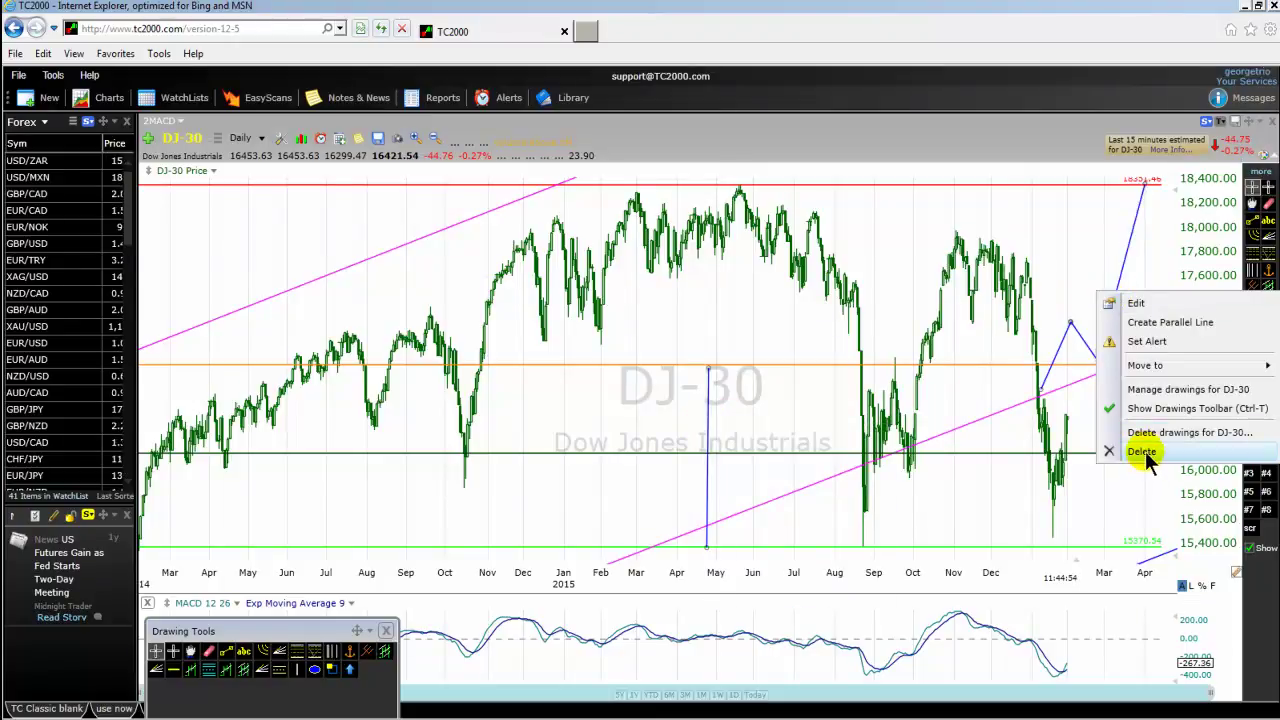
left_click(1141, 452)
right_click(1058, 355)
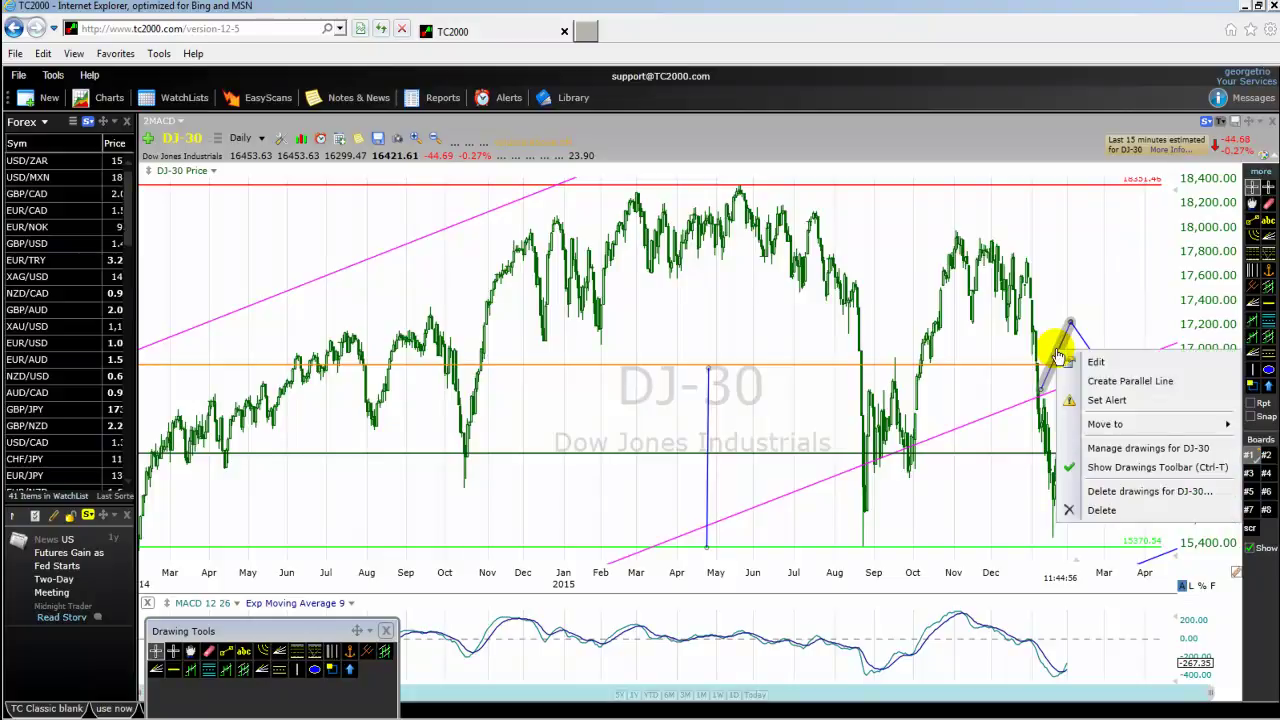
left_click(1125, 514)
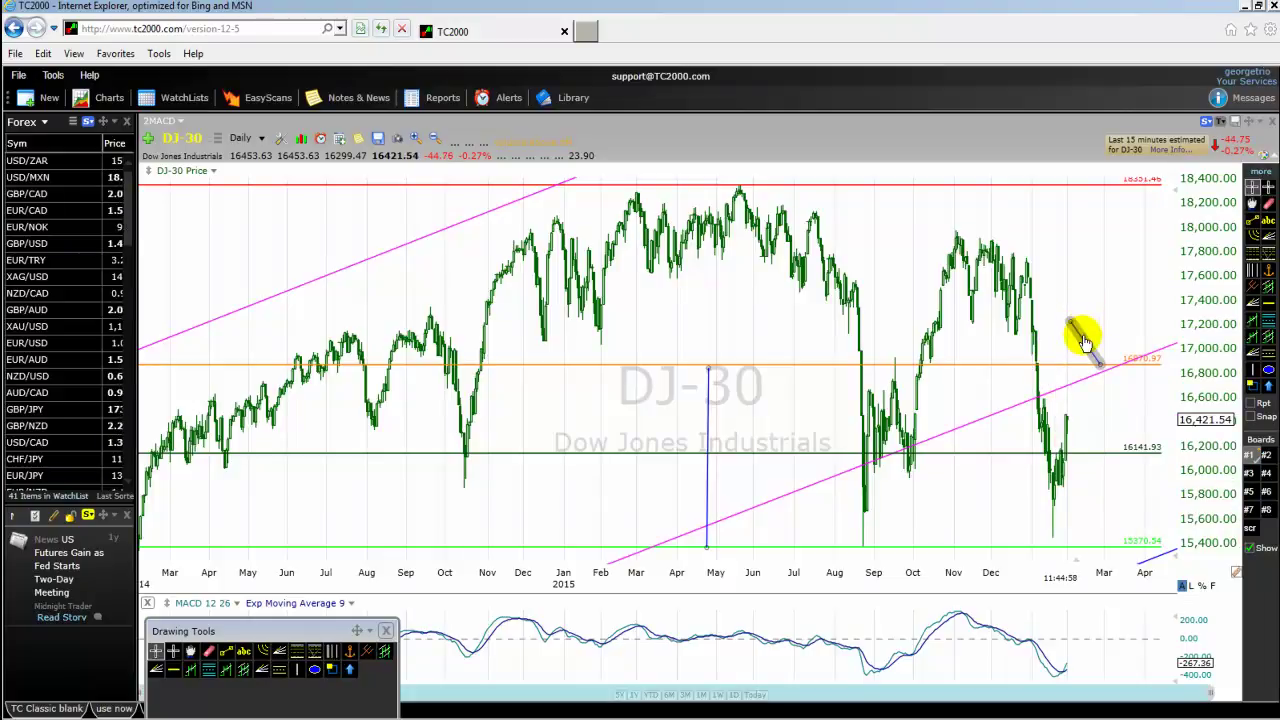
right_click(1083, 343)
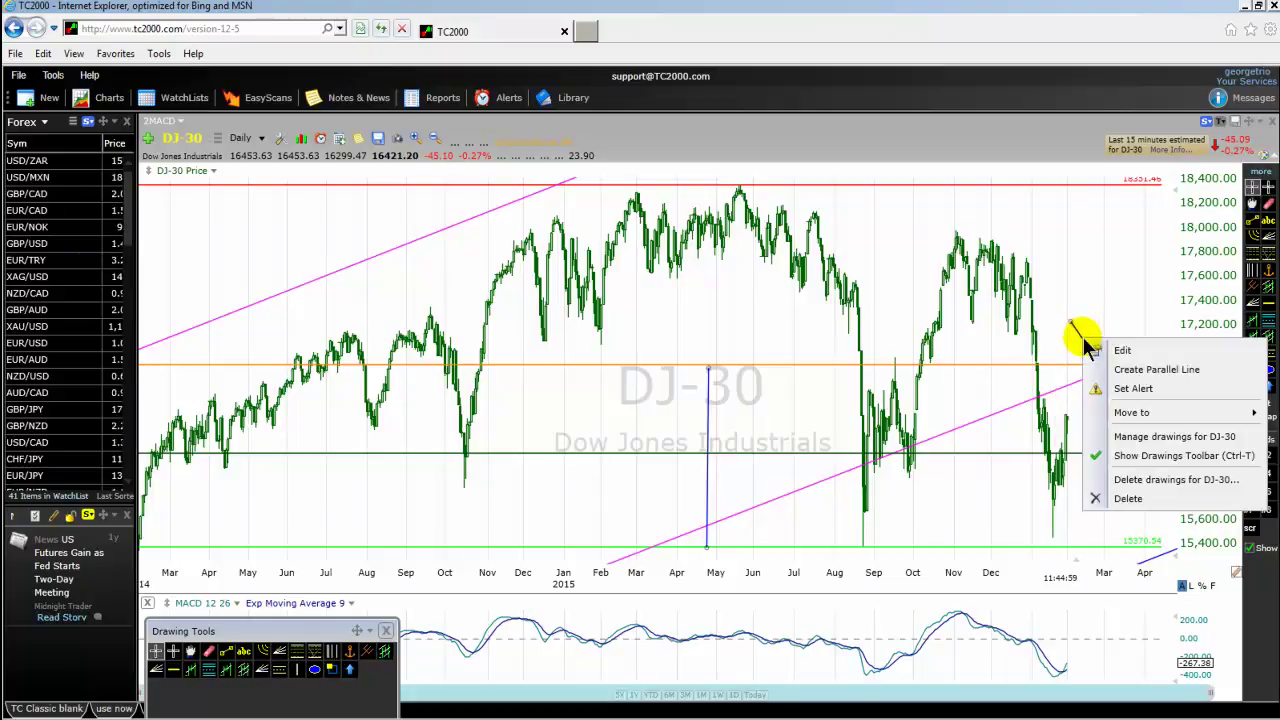
left_click(1128, 498)
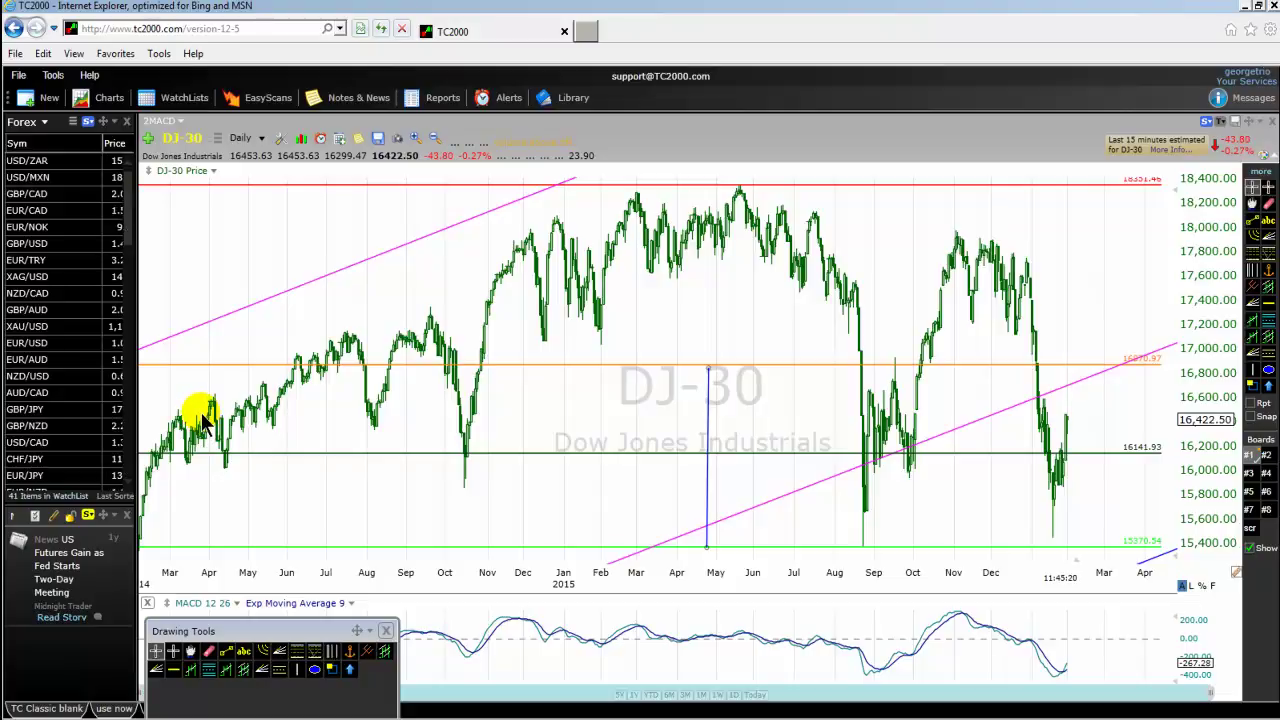
Switch the DJ-30 chart to the yearly time frame
left_click(262, 138)
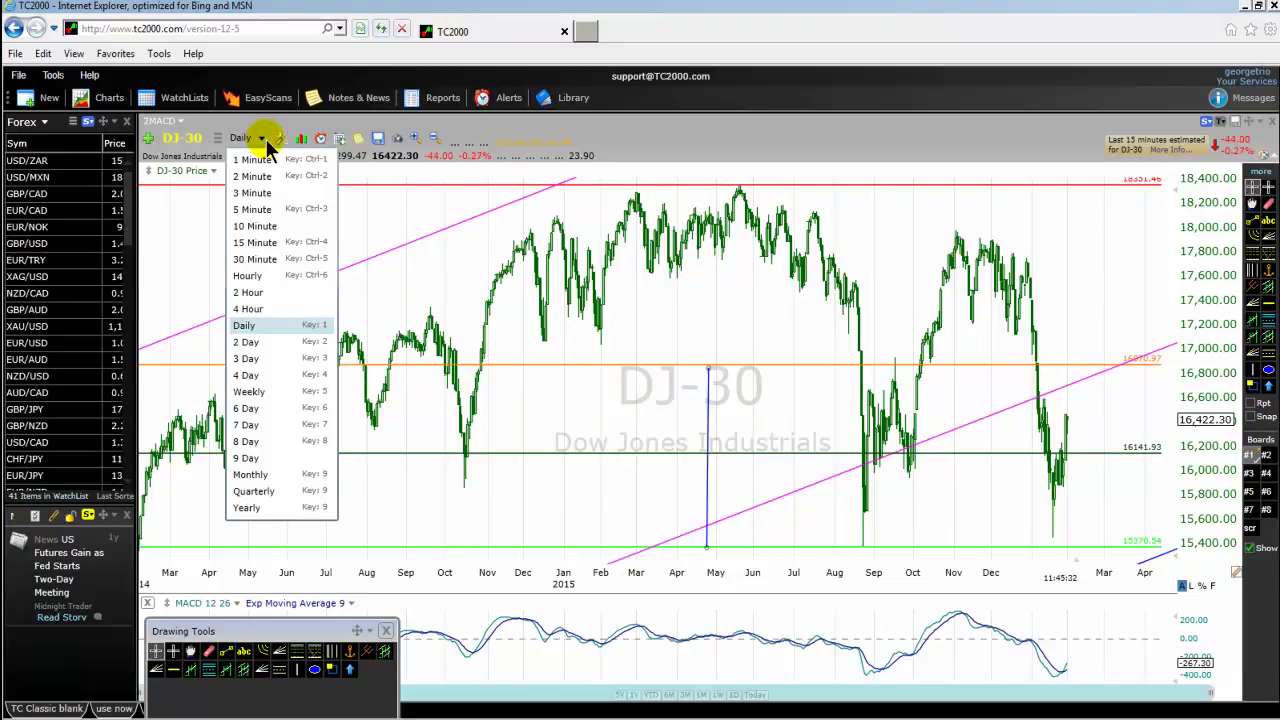
left_click(549, 329)
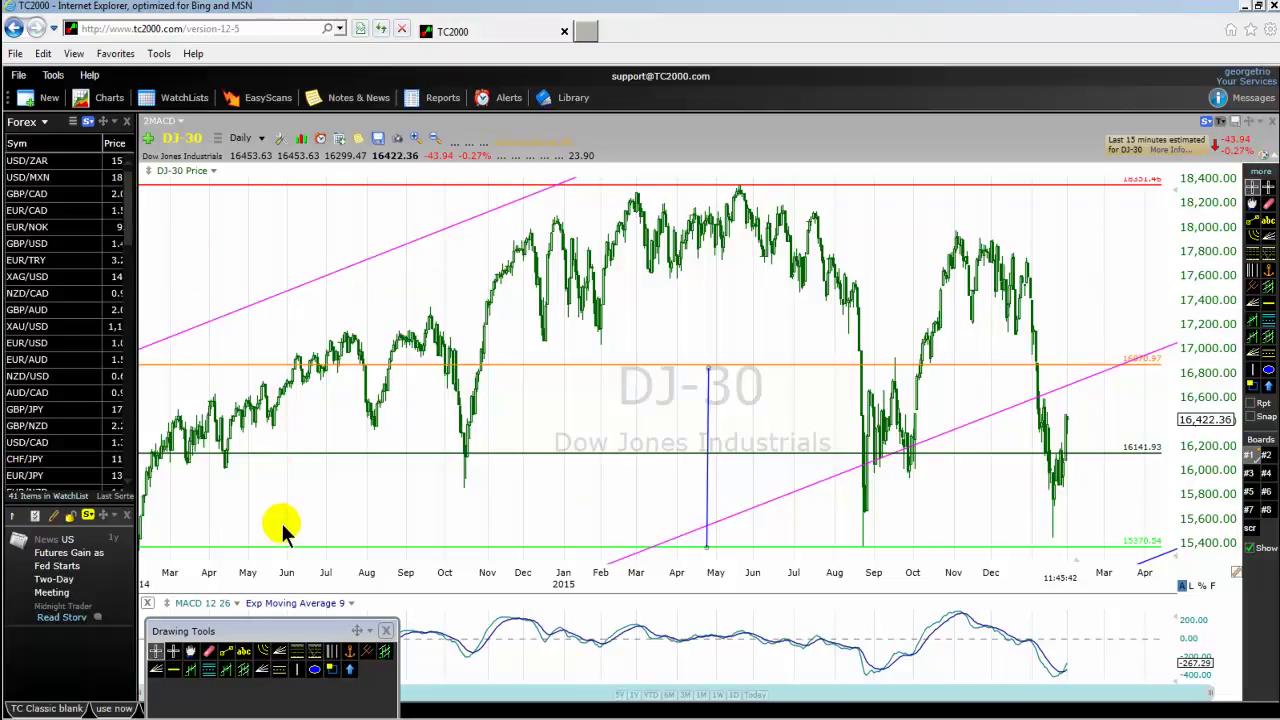
left_click(259, 138)
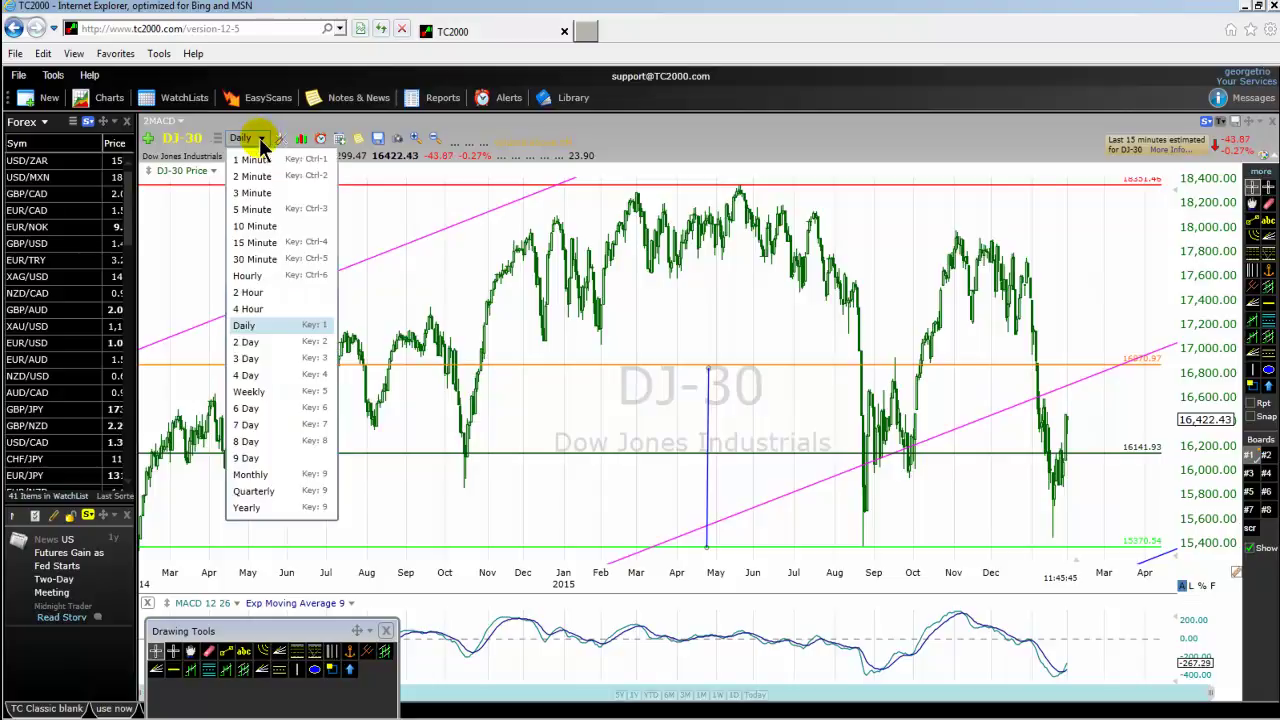
left_click(246, 508)
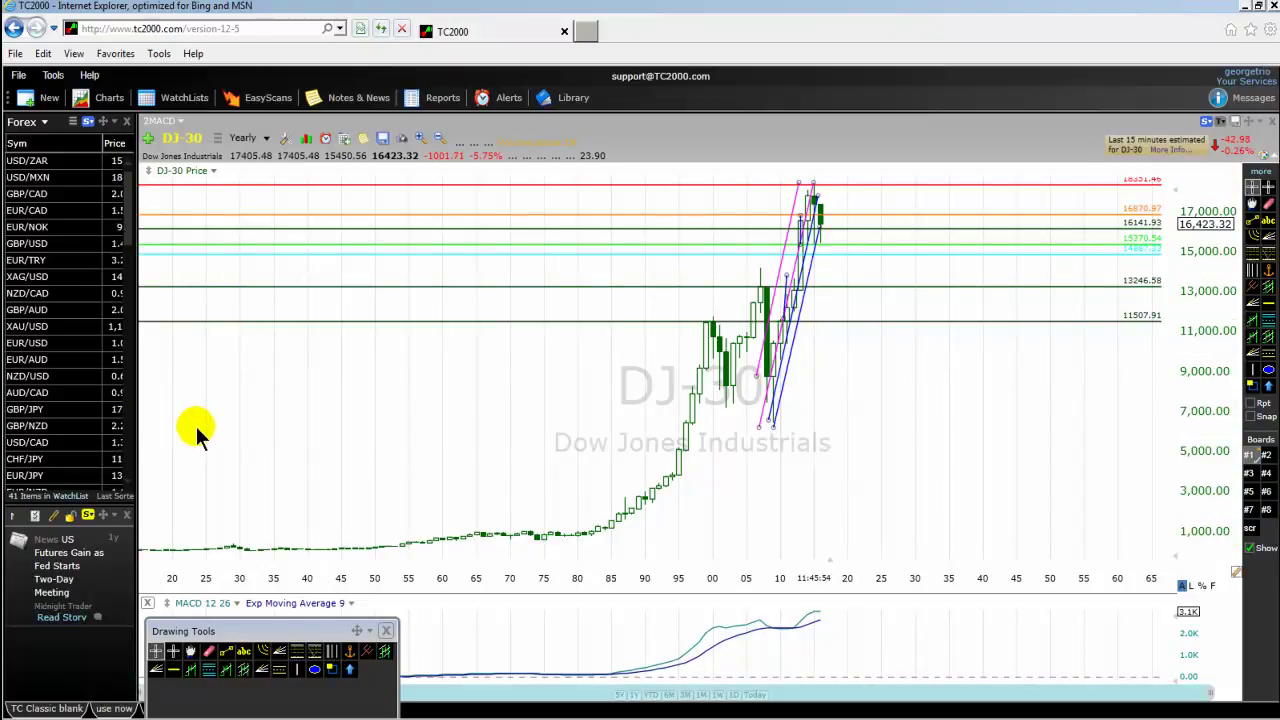
Examine the yearly candles since the 1990s, focusing on the 2008 decline and the horizontal line at 13,246.58
scroll(361, 439, "up", 5)
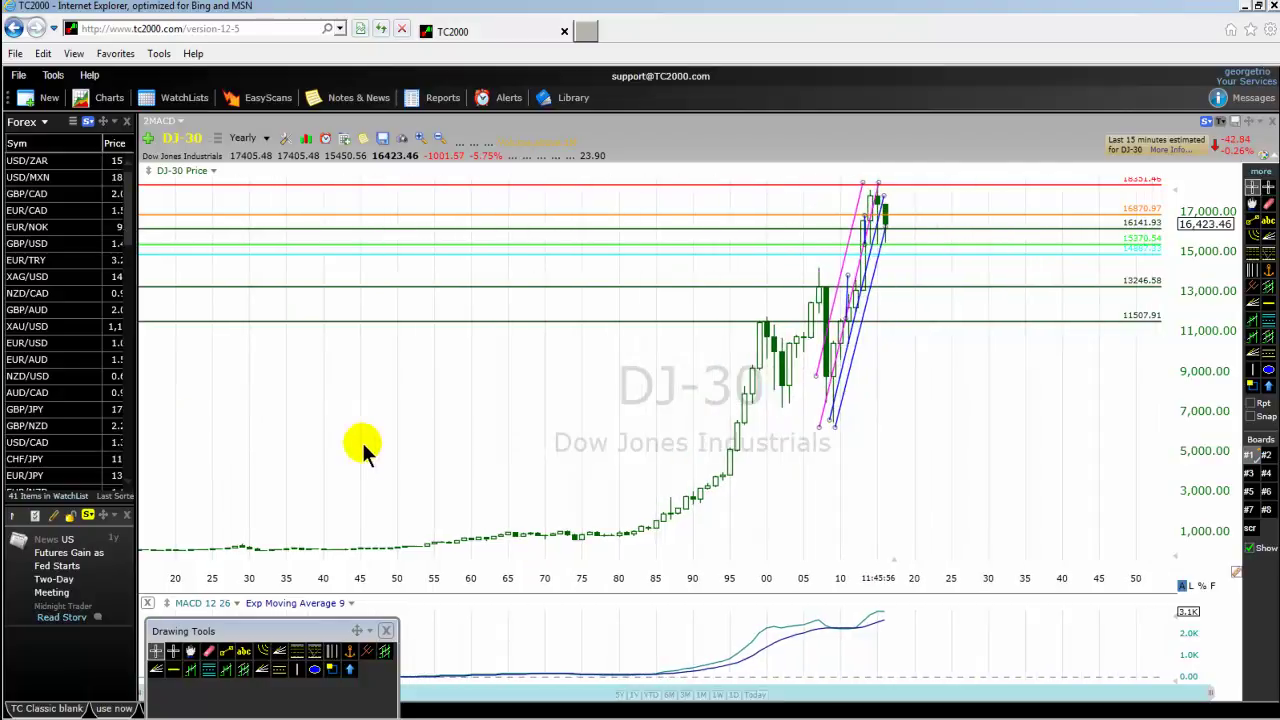
scroll(362, 442, "up", 1)
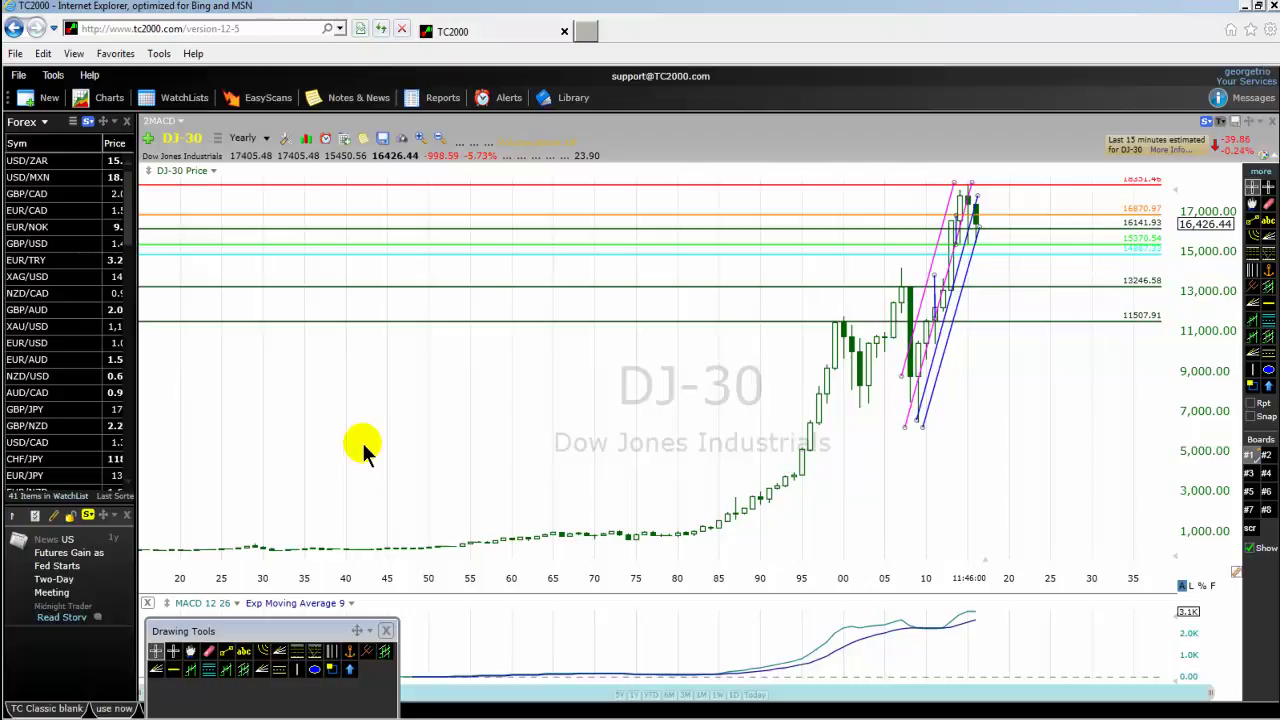
scroll(364, 446, "up", 3)
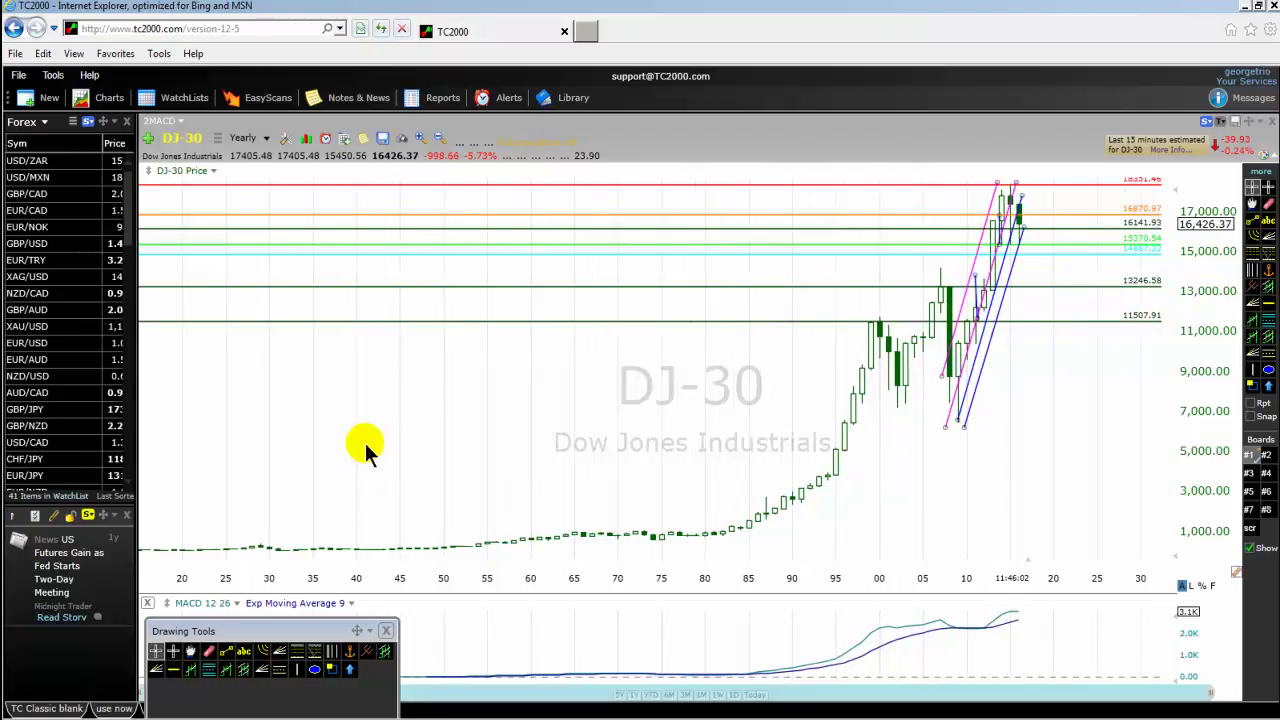
scroll(364, 446, "up", 1)
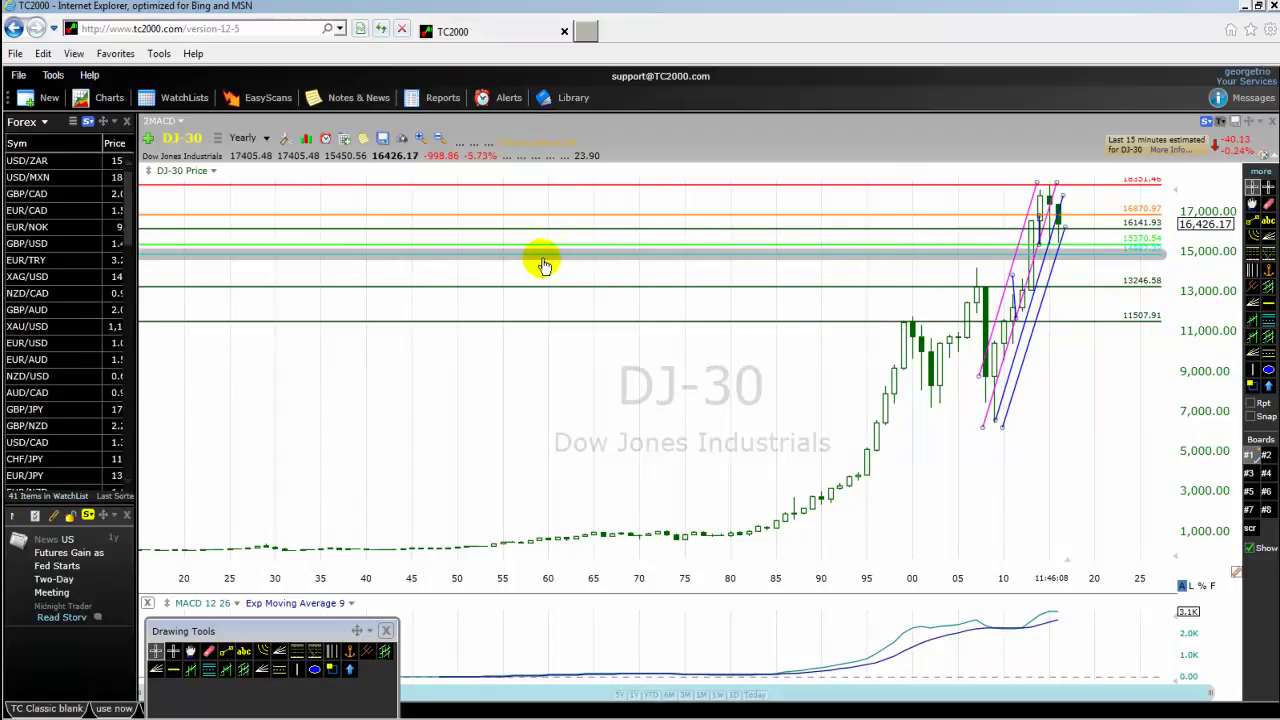
scroll(517, 498, "up", 1)
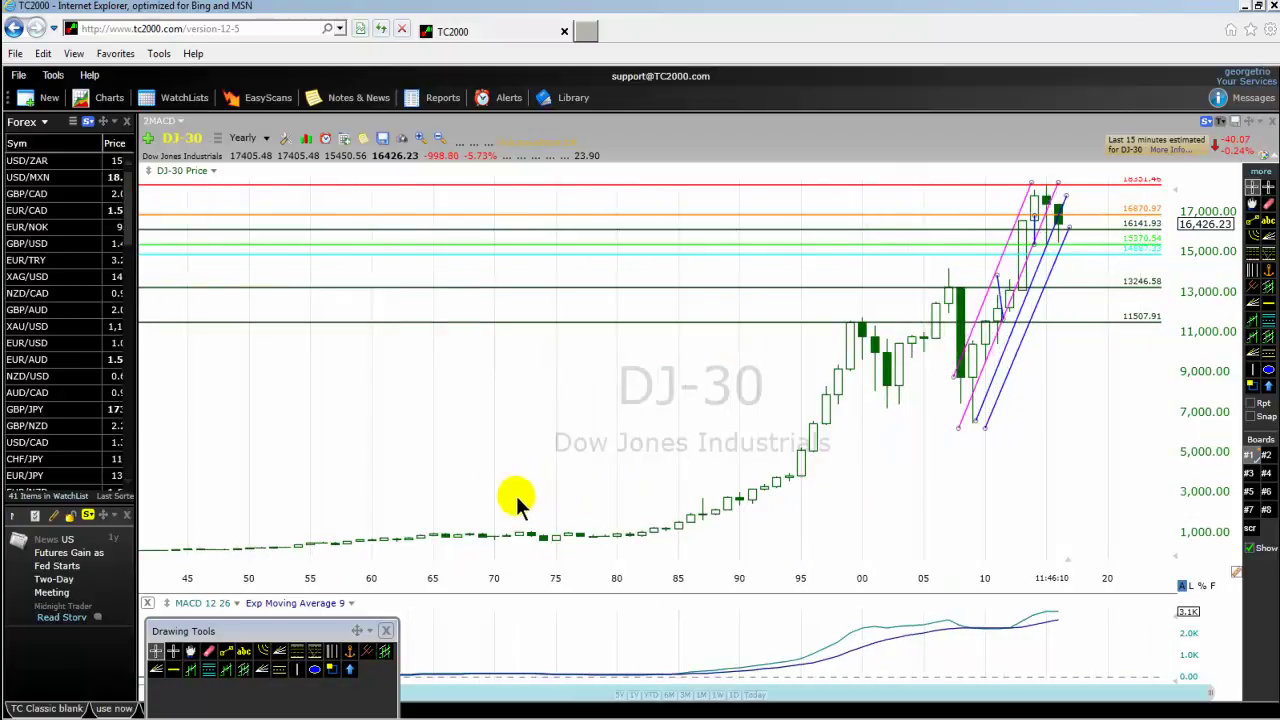
scroll(517, 498, "up", 5)
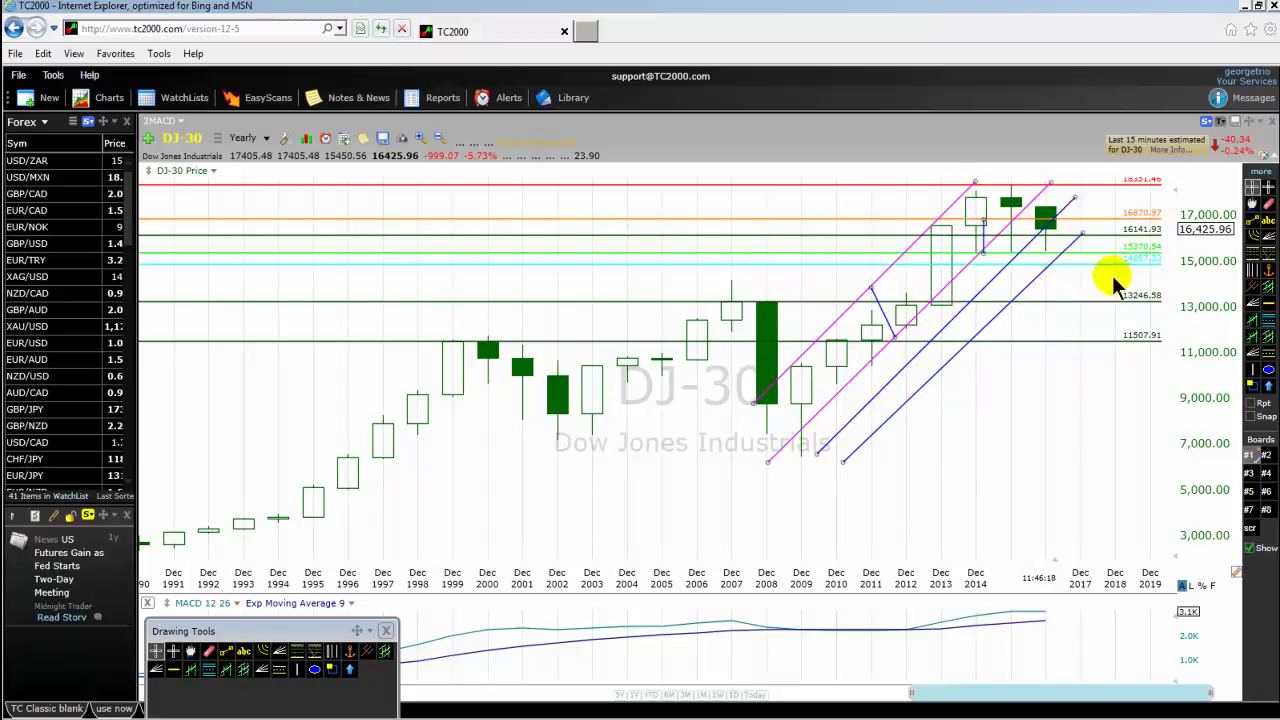
mouse_move(1141, 270)
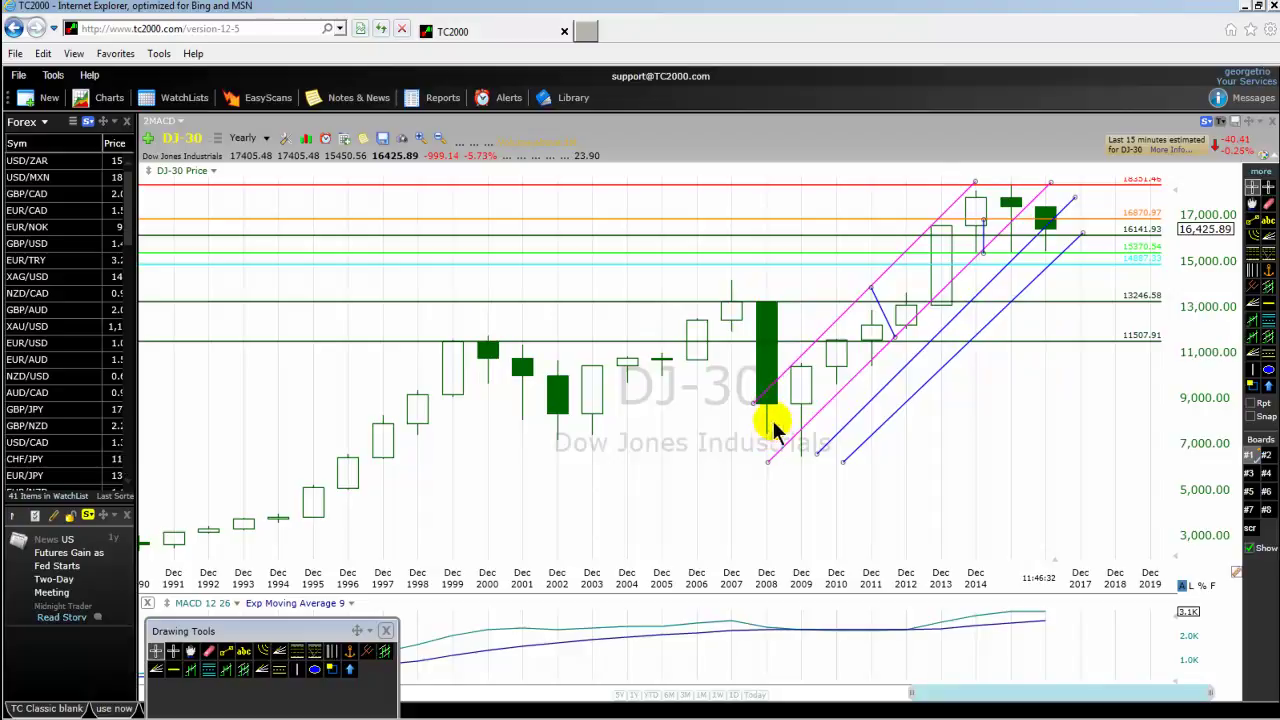
mouse_move(767, 308)
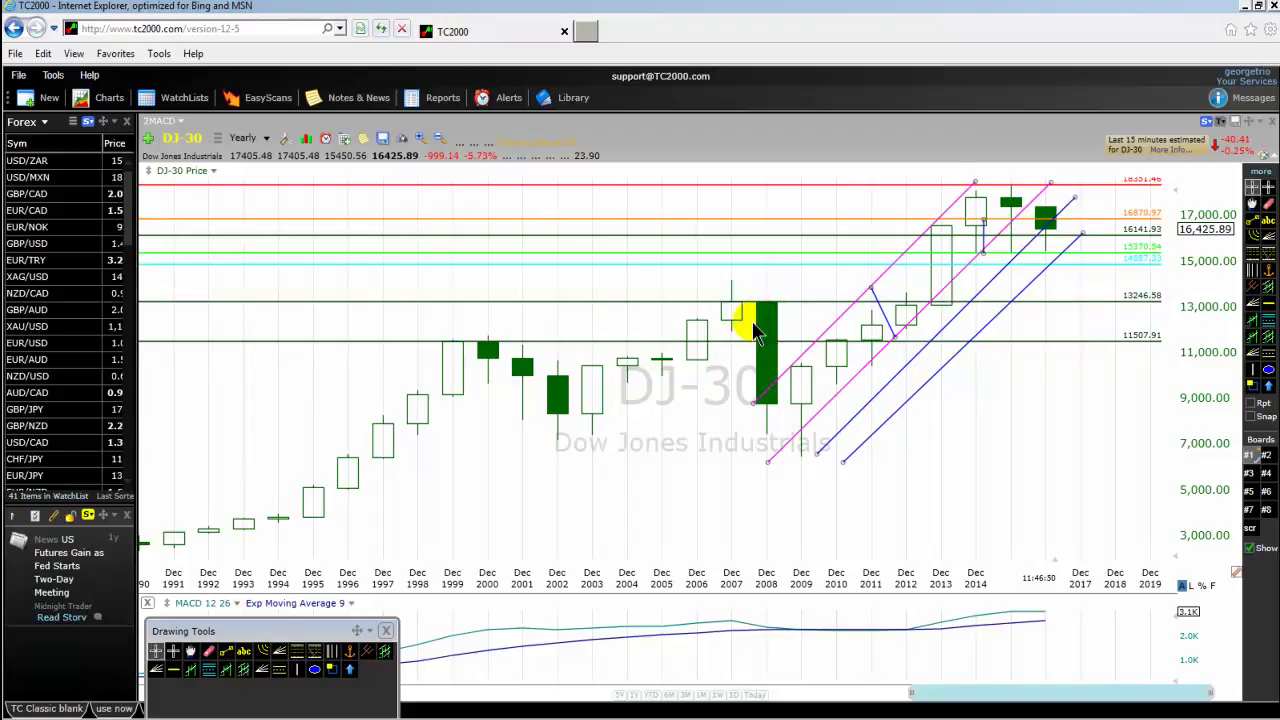
scroll(755, 333, "up", 2)
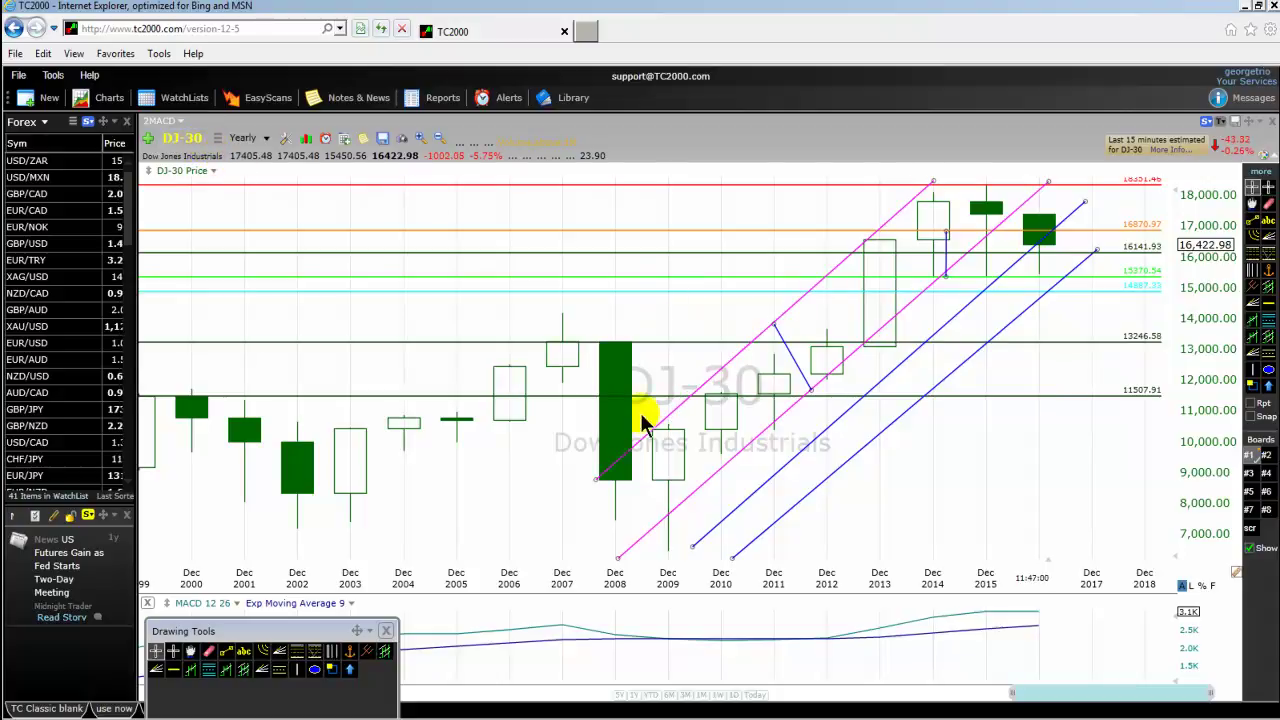
mouse_move(678, 350)
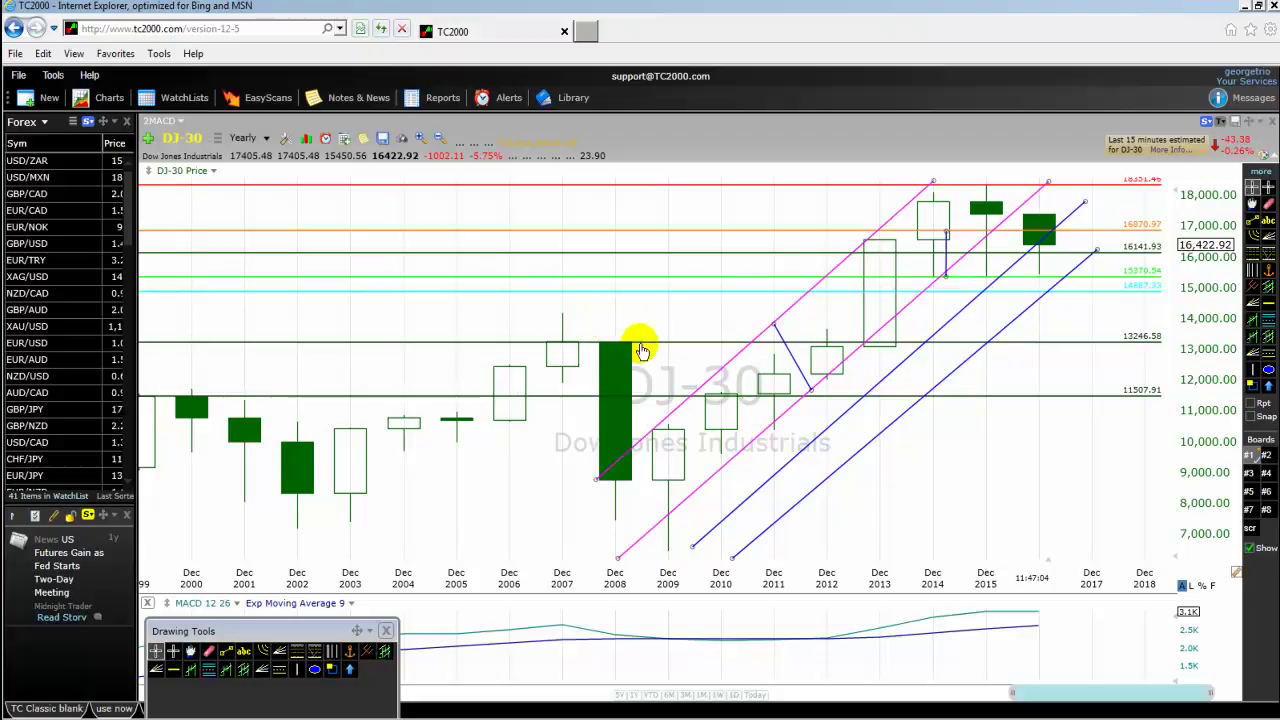
mouse_move(628, 352)
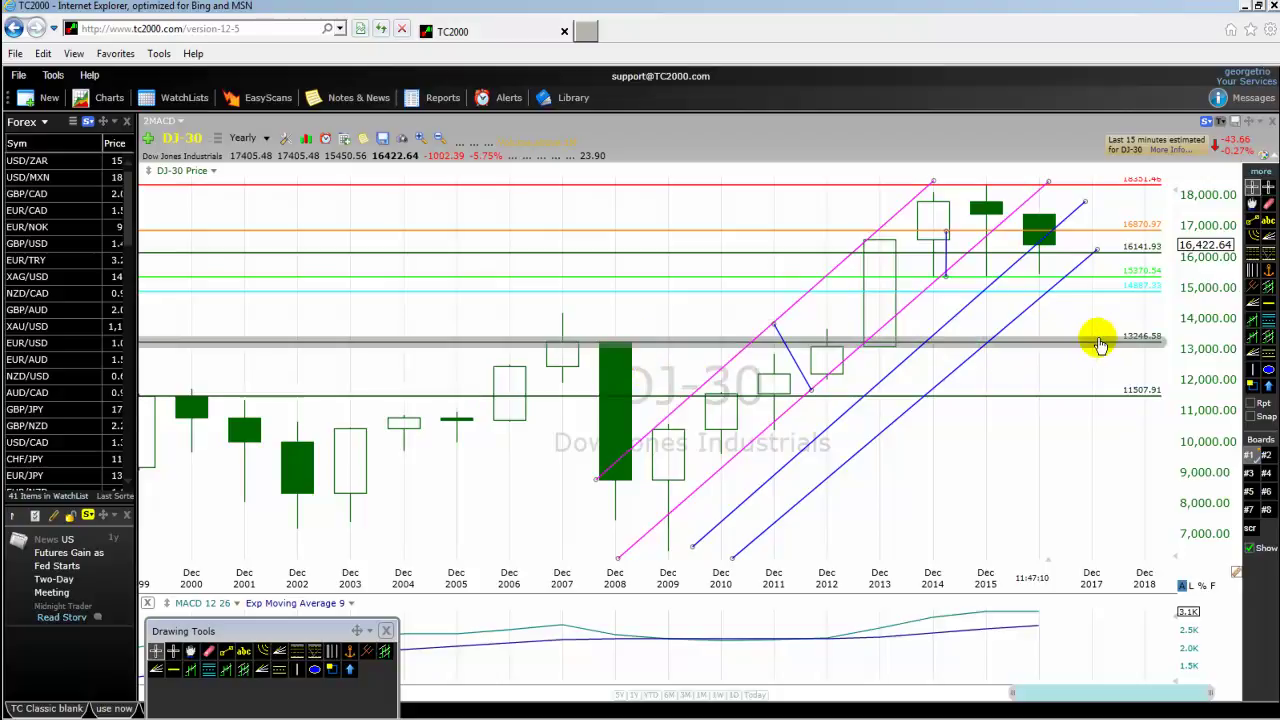
mouse_move(1094, 348)
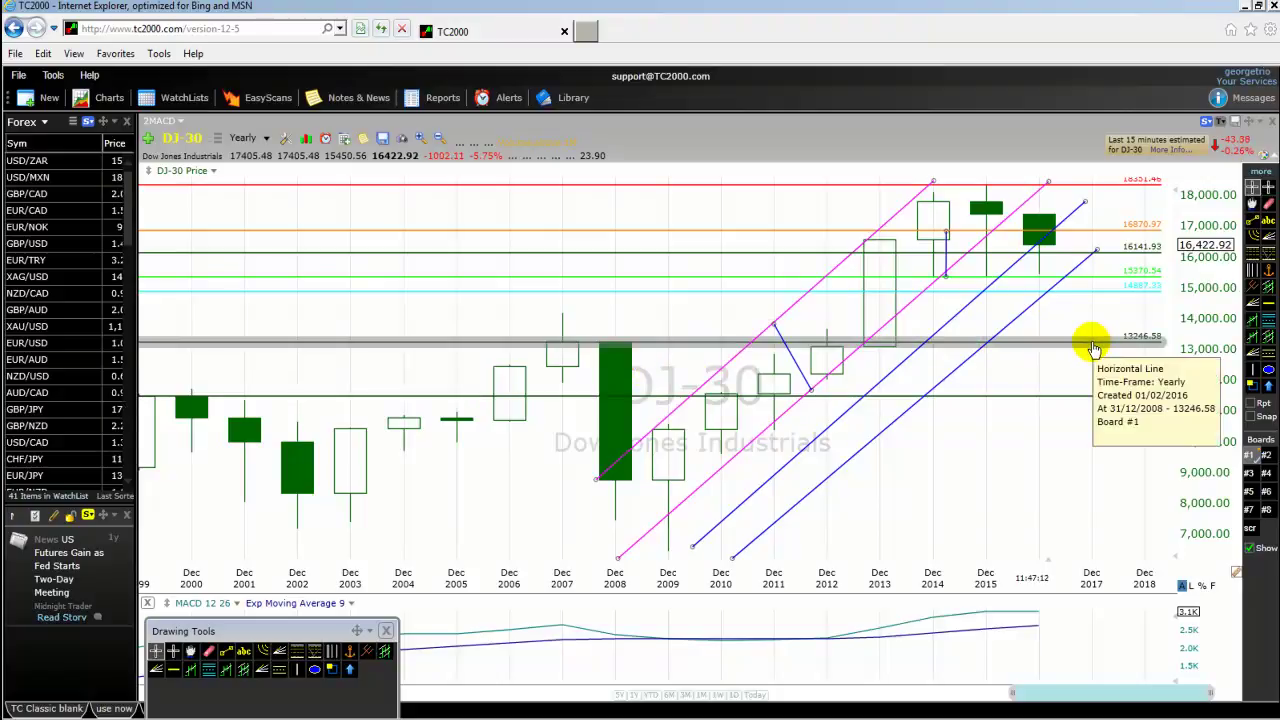
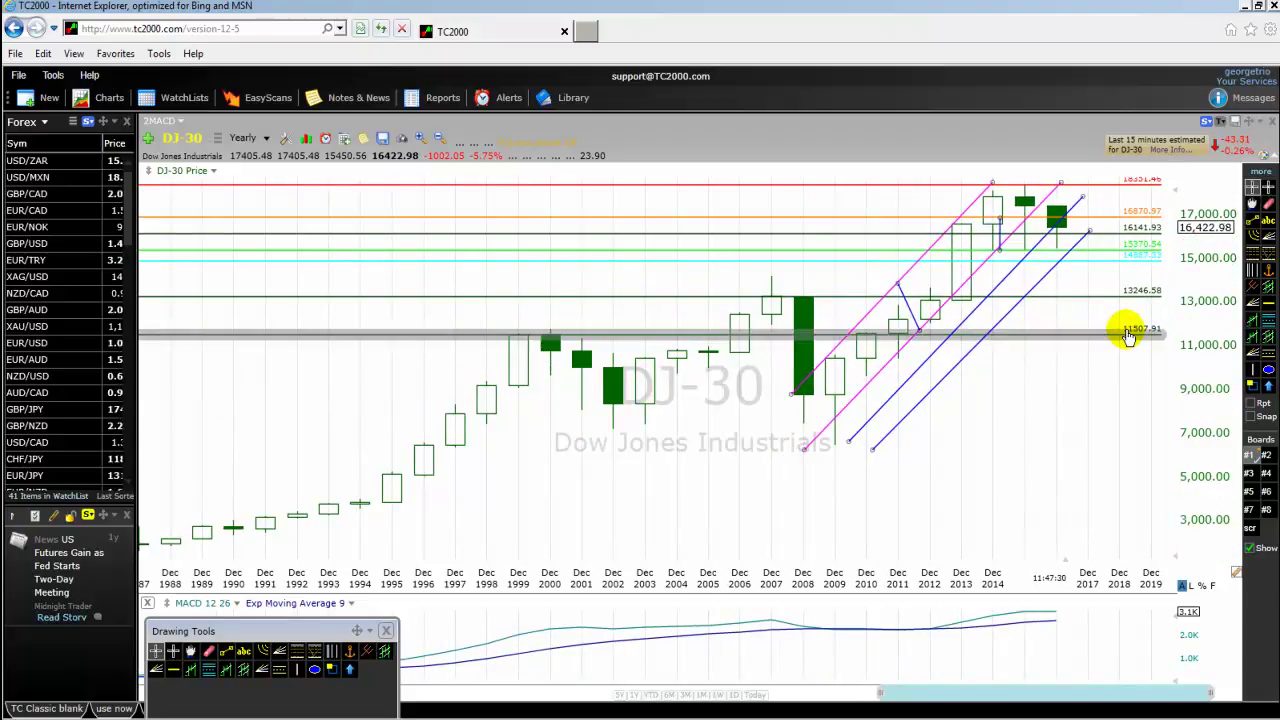
Inspect the details of the 11,507.91 horizontal line and the 1999 candle, and examine the candles following the 2008 decline
mouse_move(1125, 332)
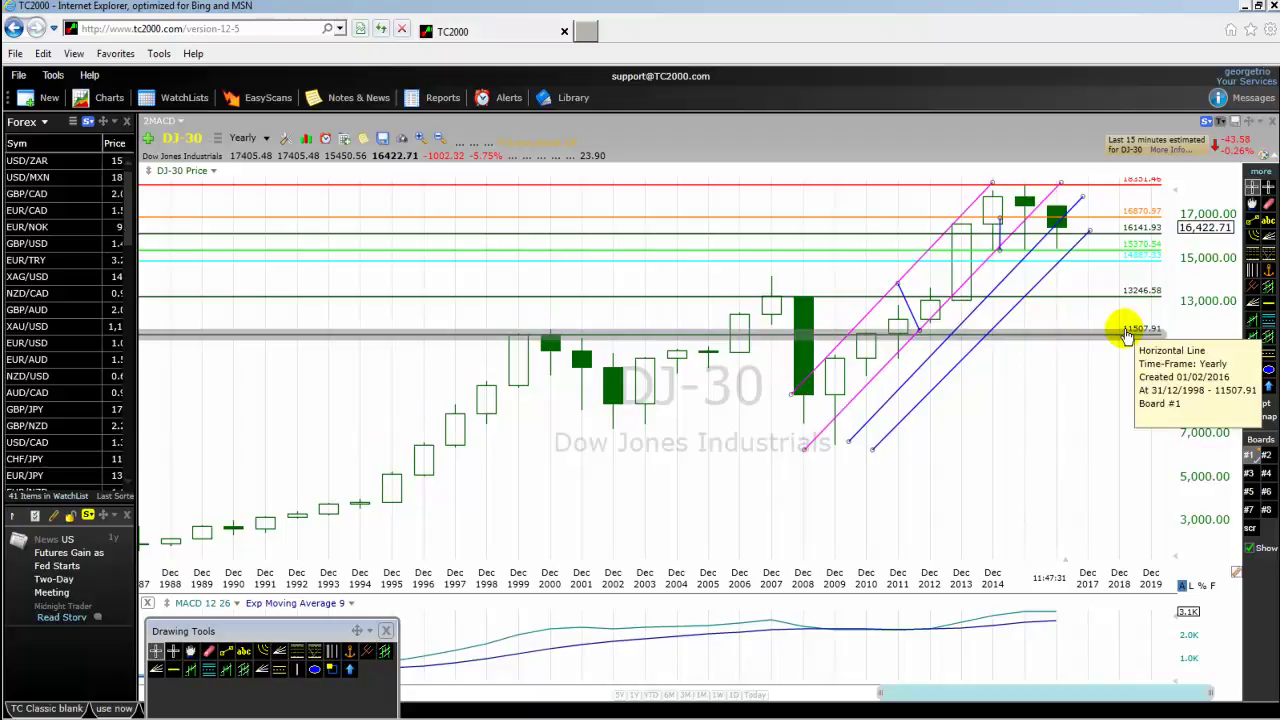
mouse_move(540, 338)
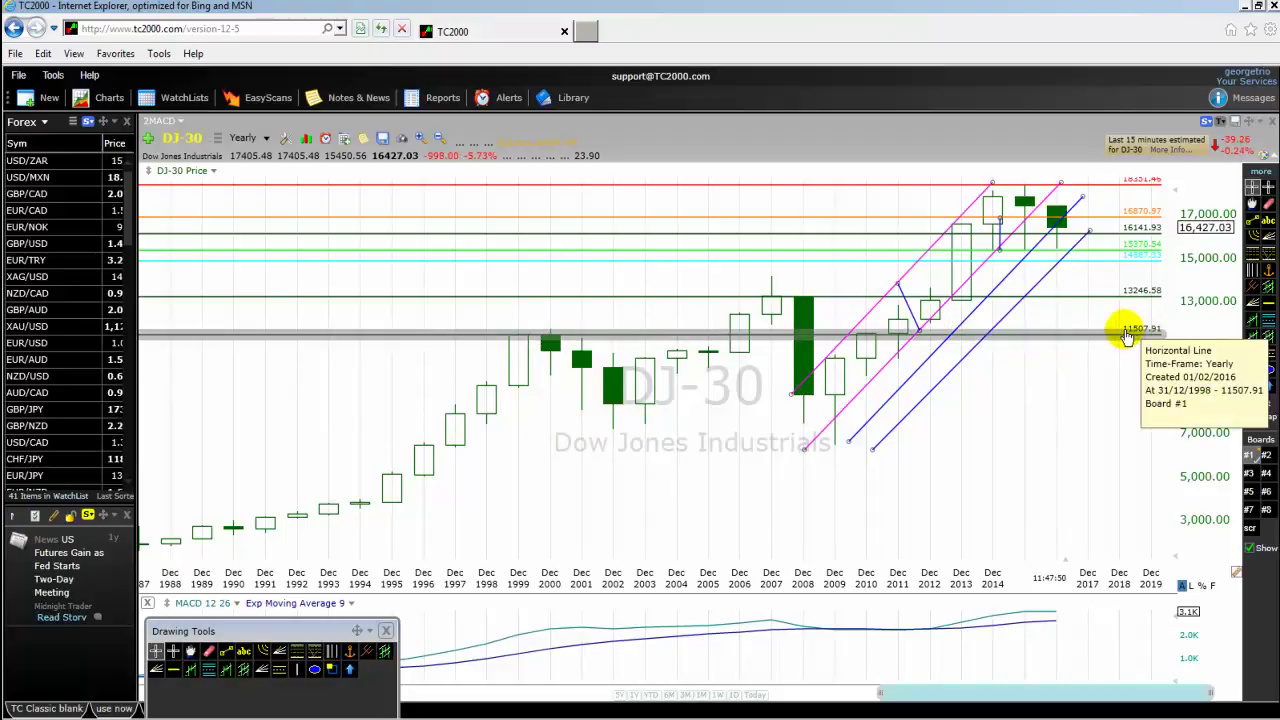
left_click(517, 371)
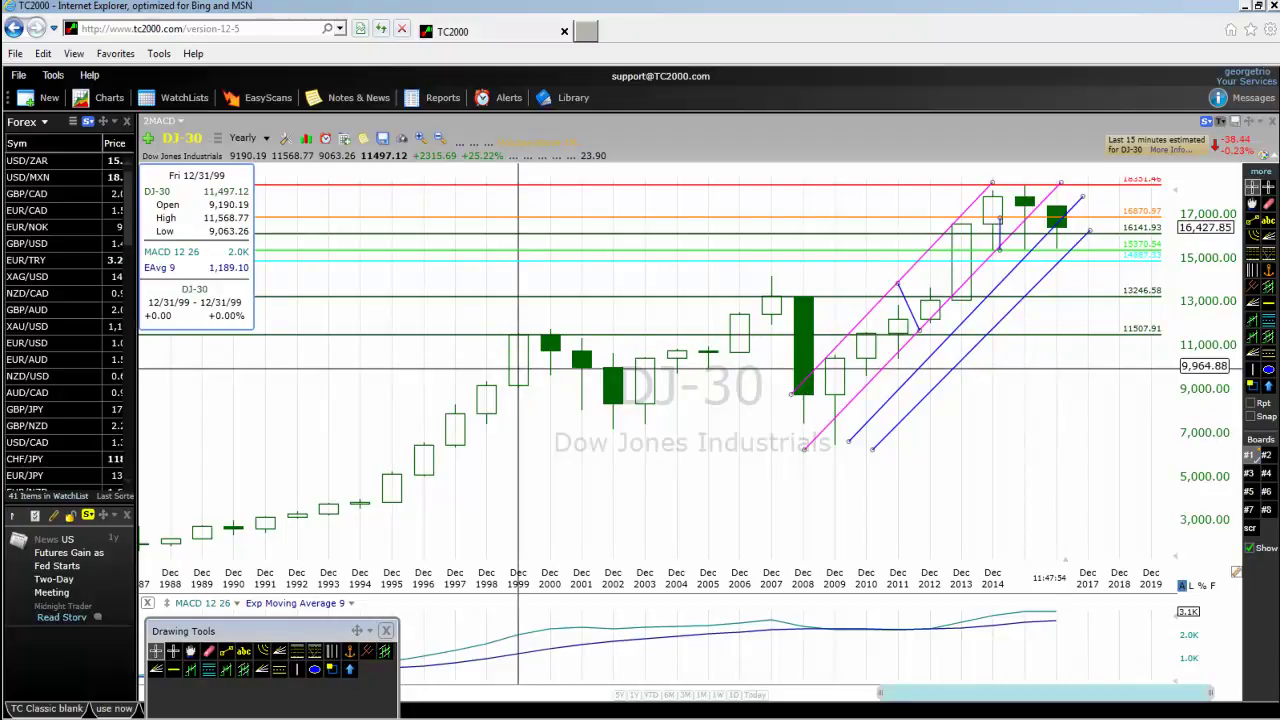
left_click(517, 376)
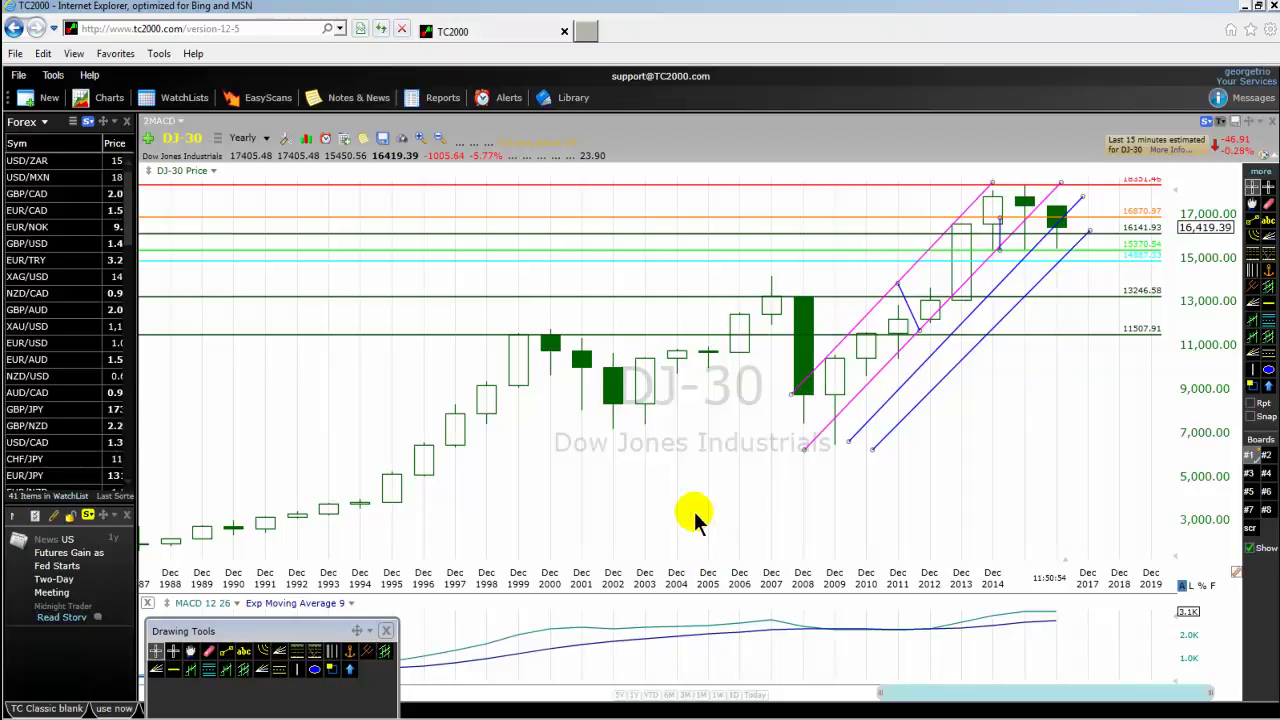
scroll(852, 535, "up", 5)
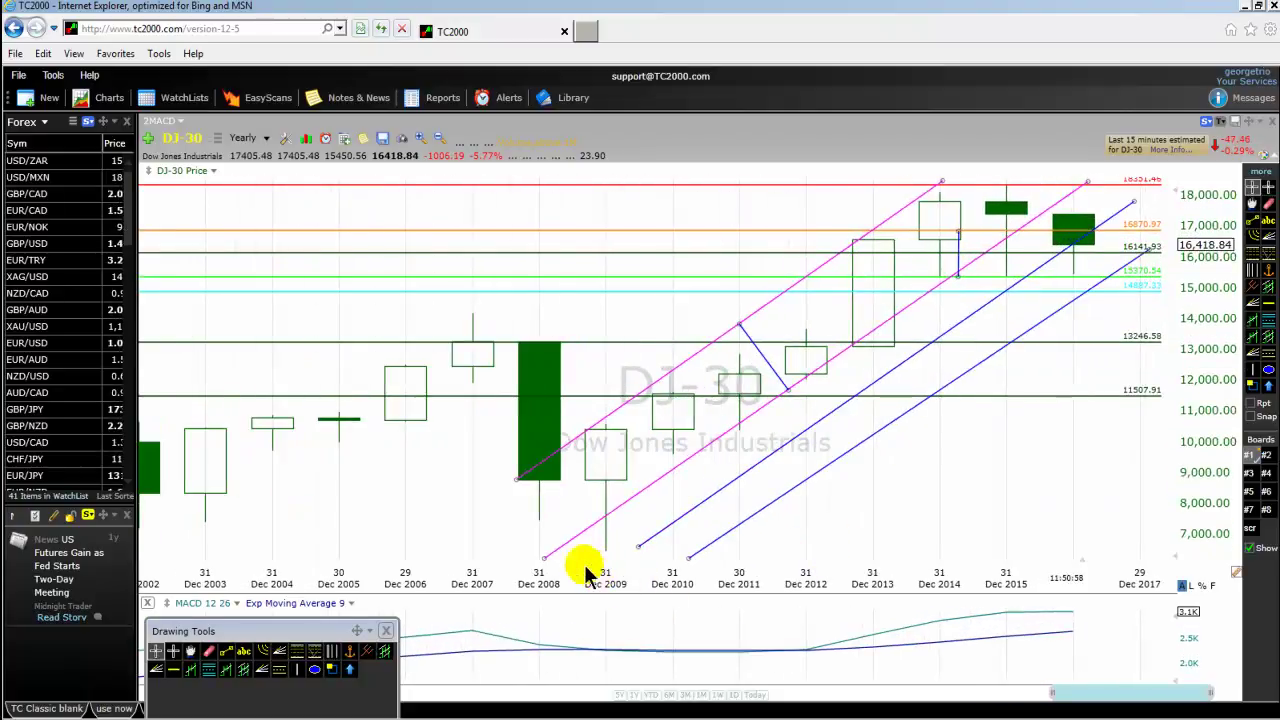
mouse_move(619, 420)
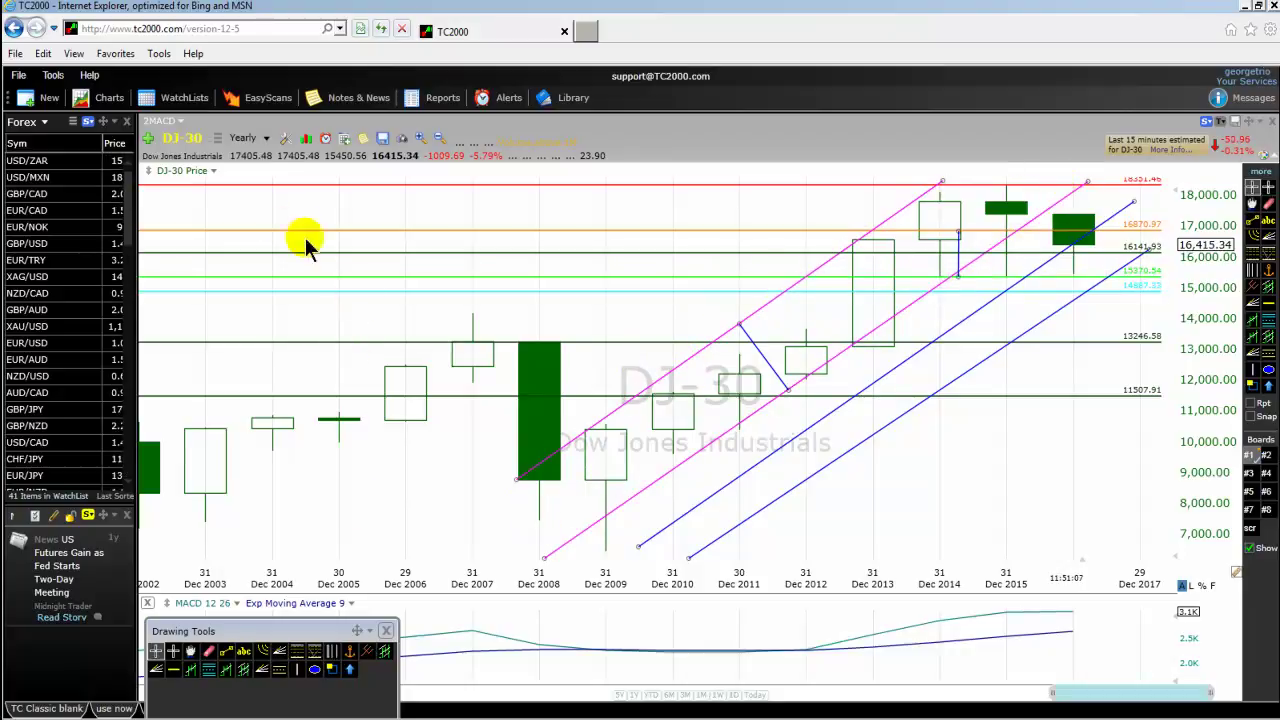
left_click(266, 139)
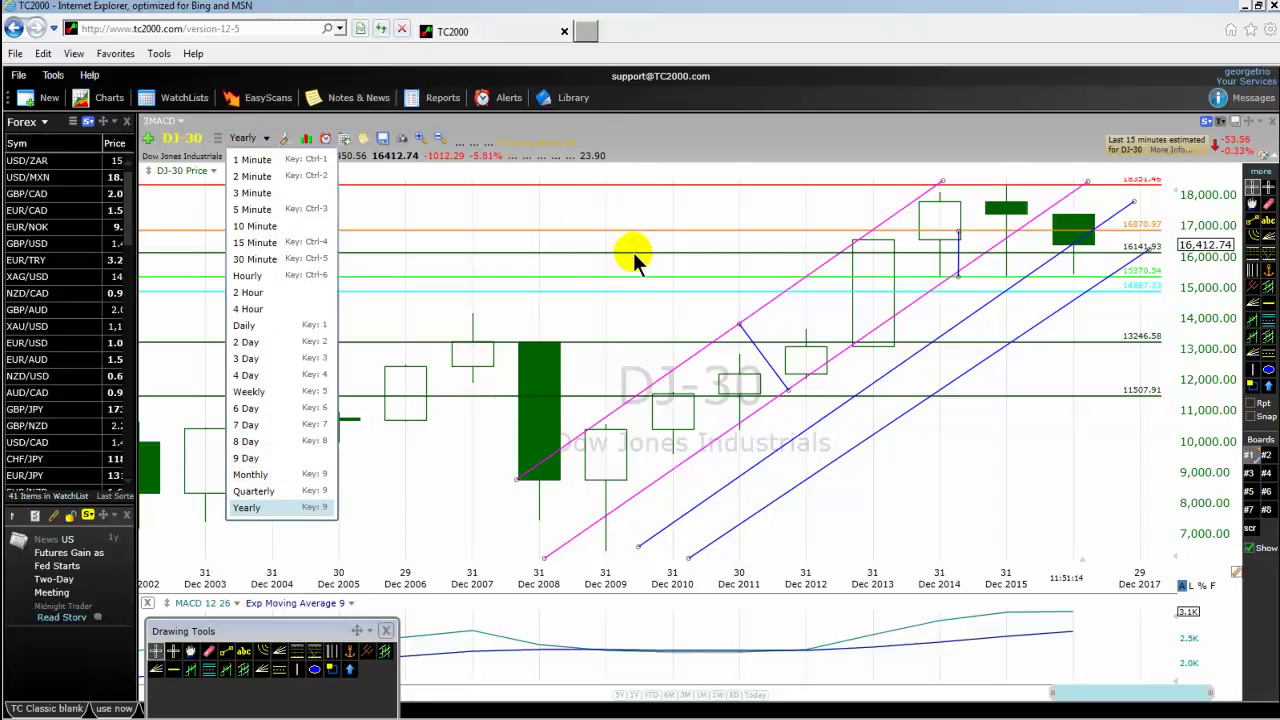
left_click(510, 220)
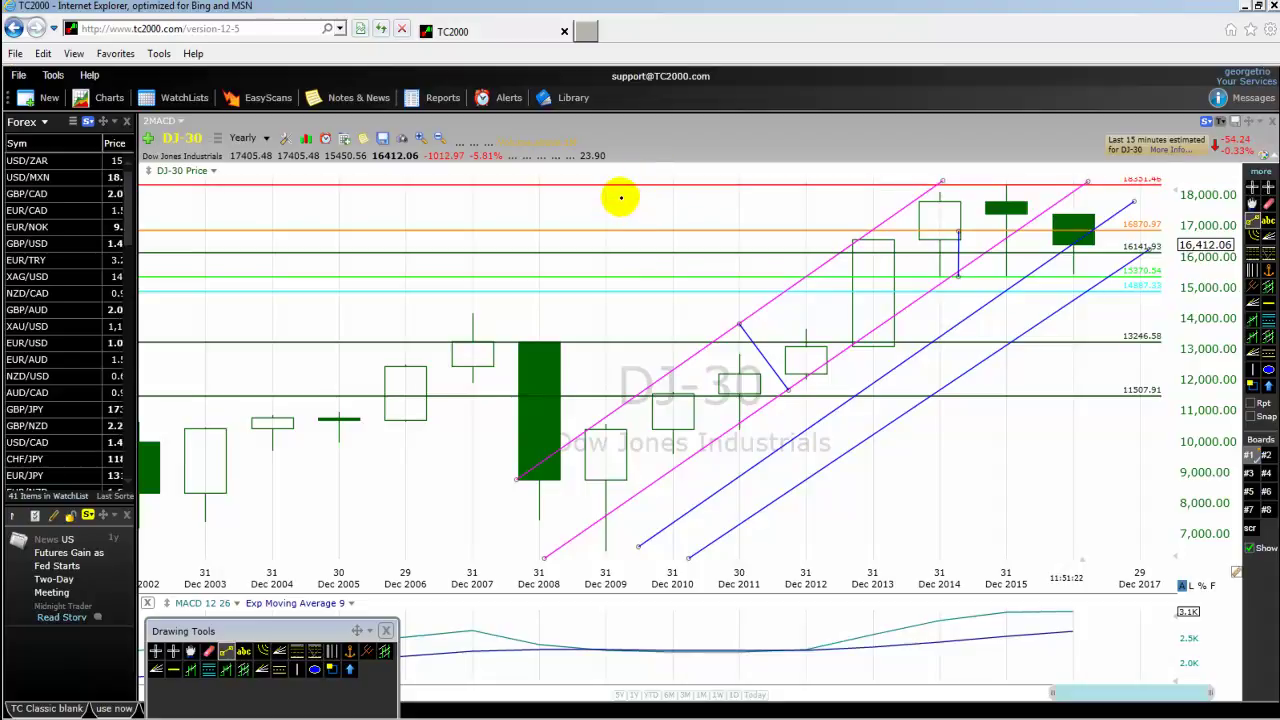
Draw a vertical trend line between the red 18,351.46 and green 15,370.54 levels, and move it below the green level under the 2015 candle
left_click_drag(614, 197, 620, 251)
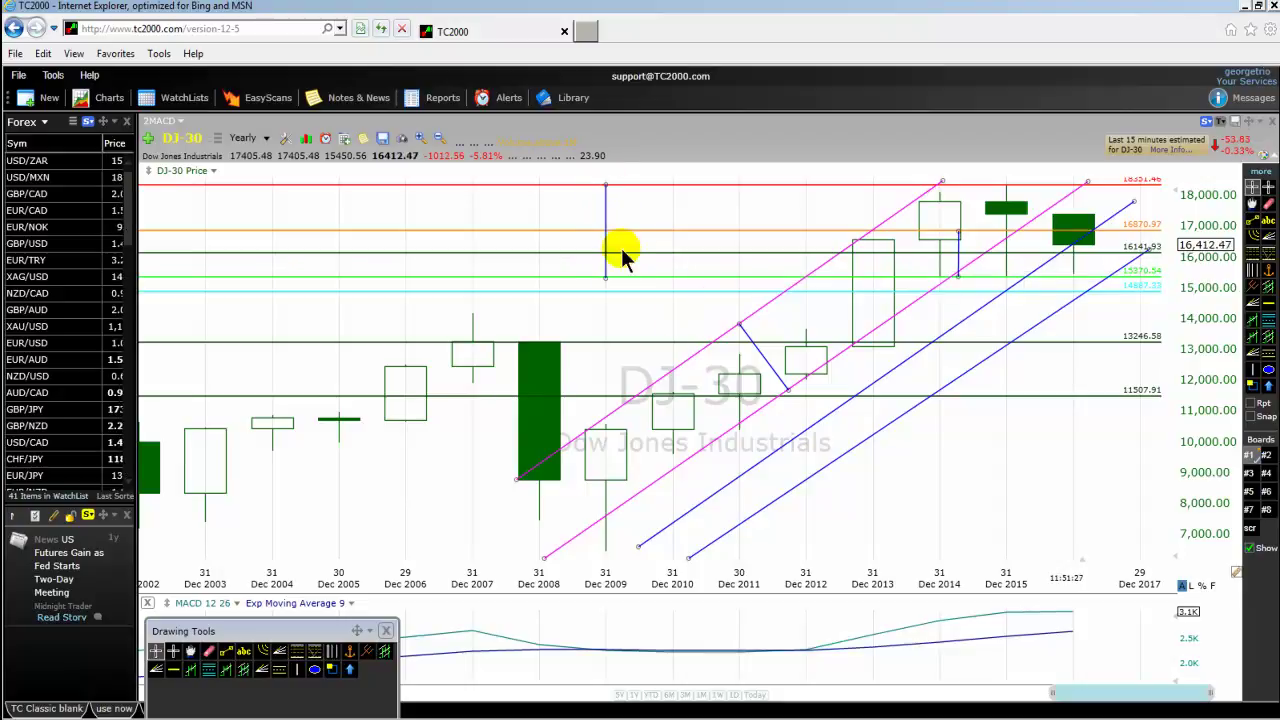
left_click(605, 227)
left_click_drag(605, 227, 1072, 320)
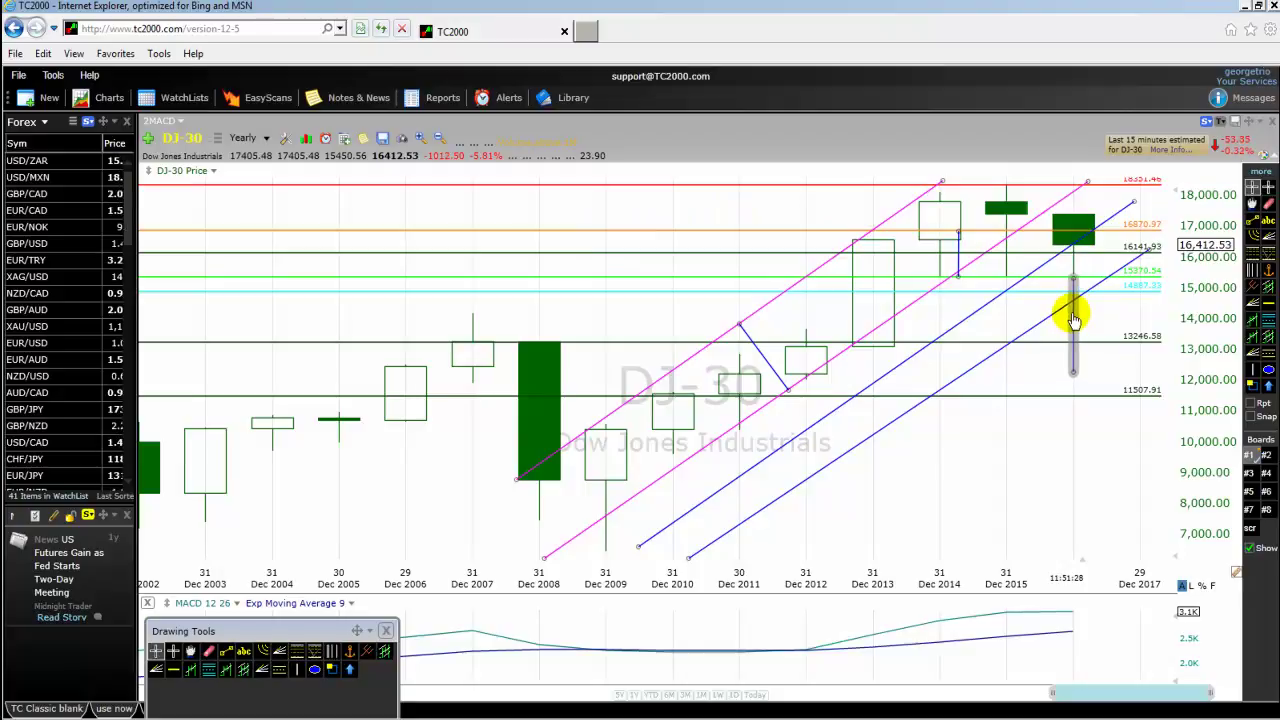
left_click_drag(1070, 315, 1012, 322)
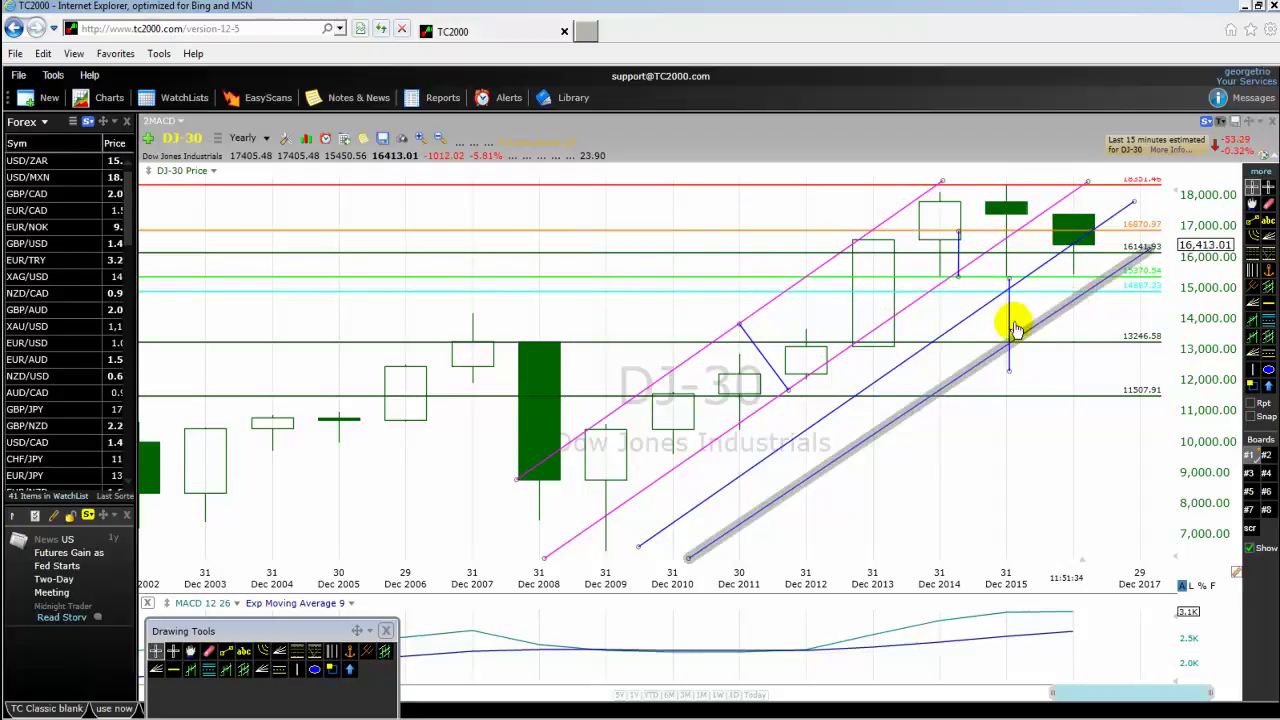
Draw a vertical trend line at December 2010 spanning from just under the red 18,351.46 level to the green 15,370.54 level
left_click(227, 651)
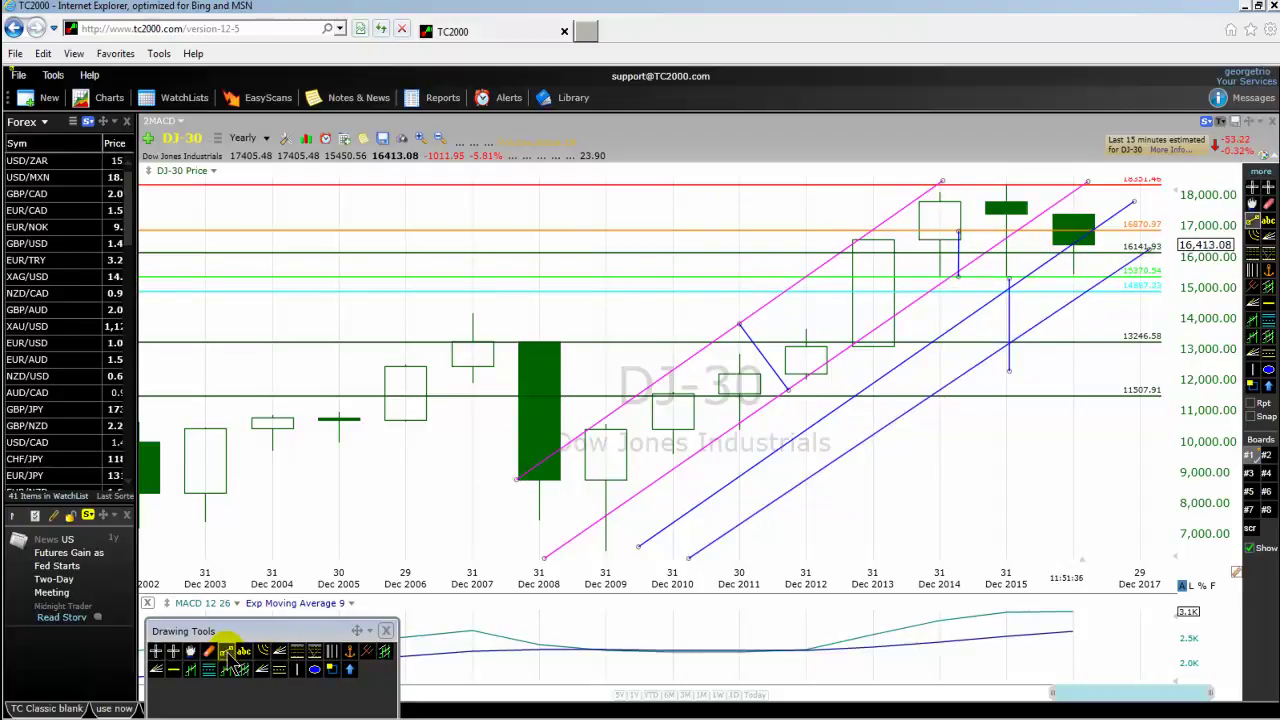
left_click_drag(672, 195, 672, 275)
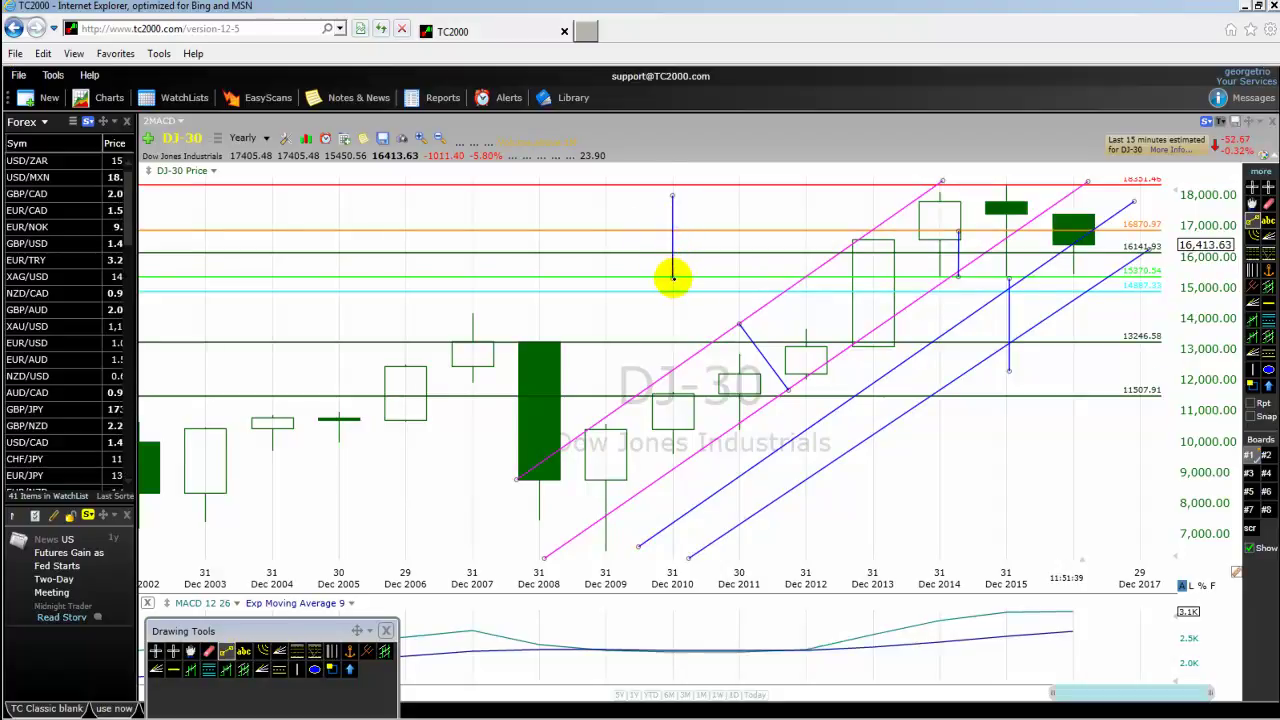
left_click(675, 218)
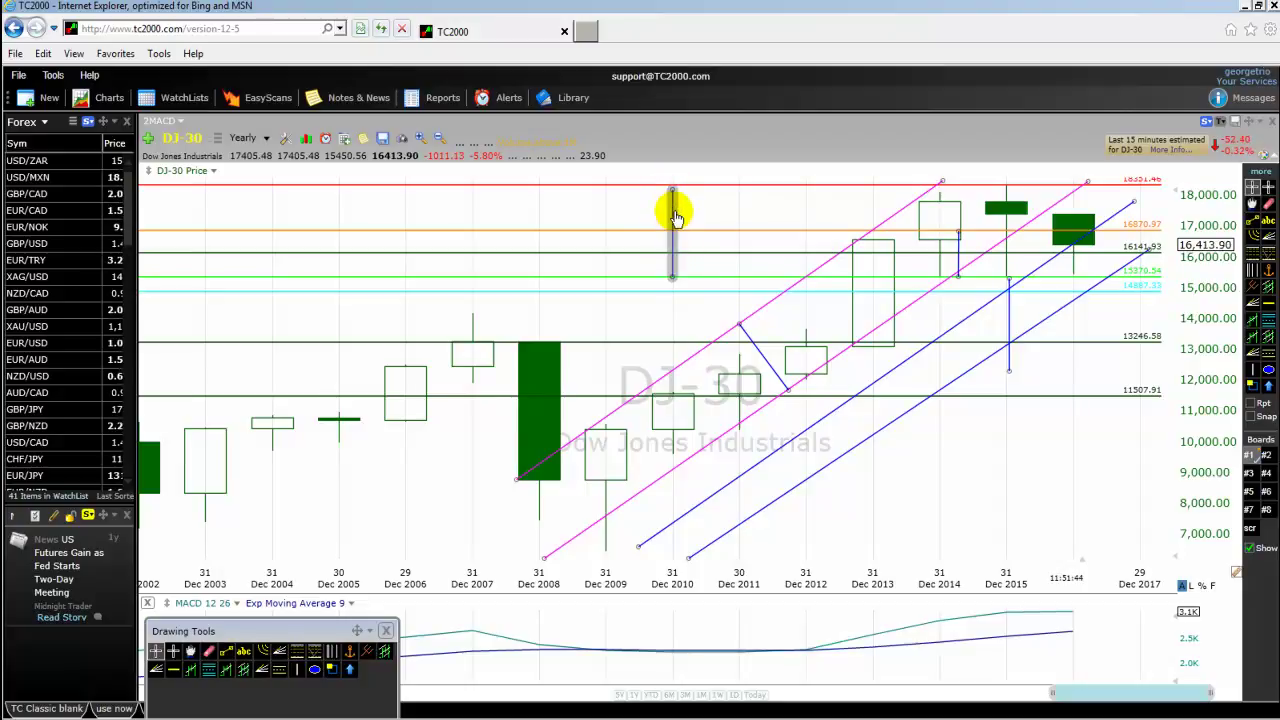
mouse_move(672, 215)
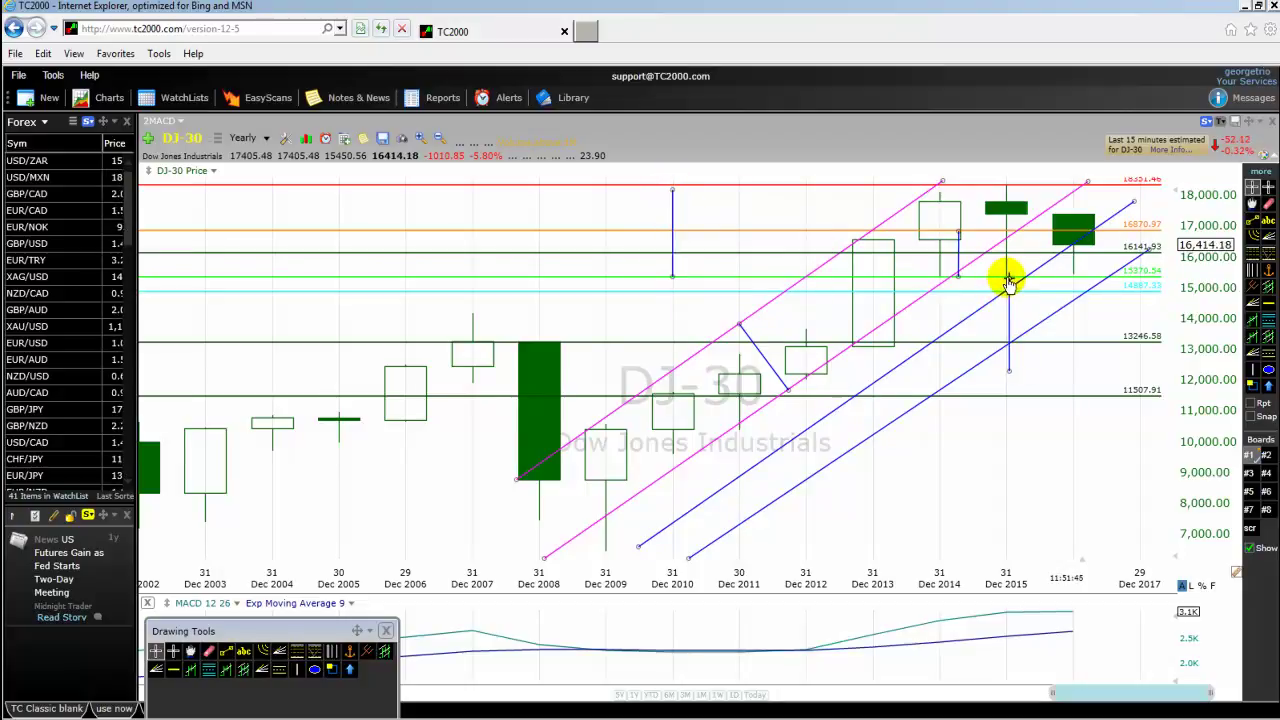
Inspect the green 15,370.54 level and read the prices at the lower end and middle of the vertical line below the 2015 candle
mouse_move(1121, 288)
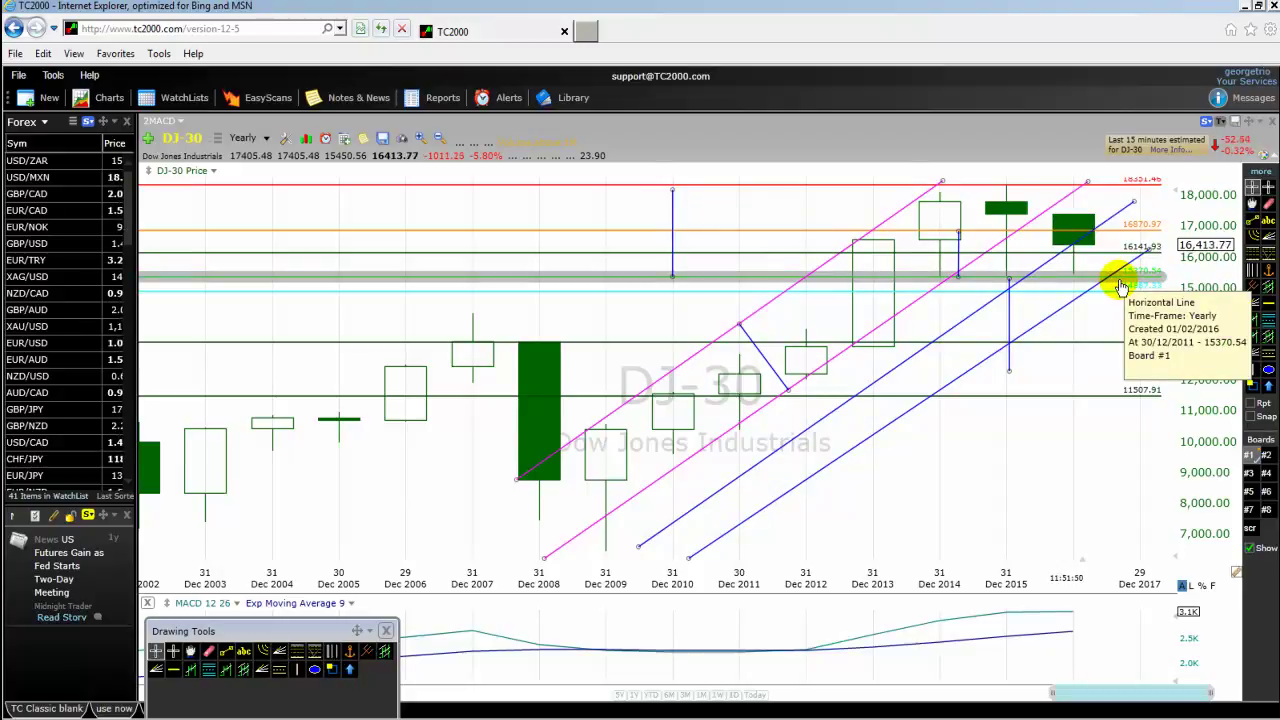
left_click_drag(1010, 322, 1057, 371)
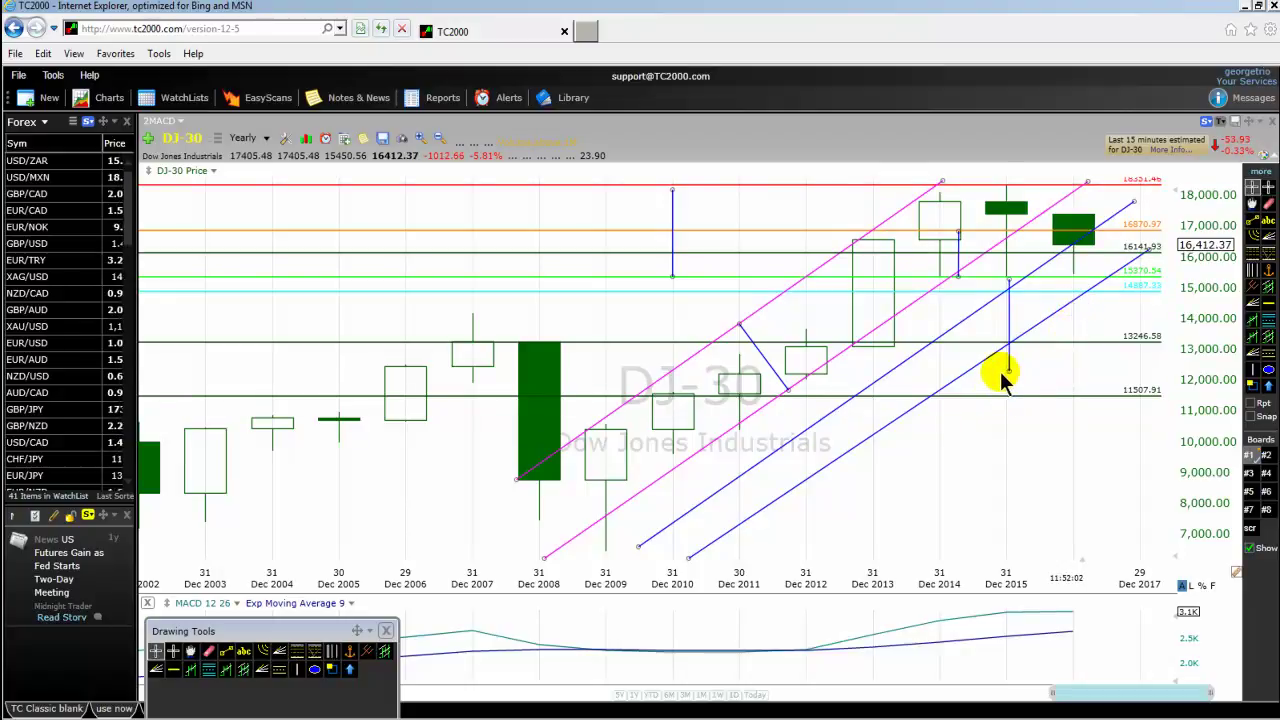
left_click(1006, 370)
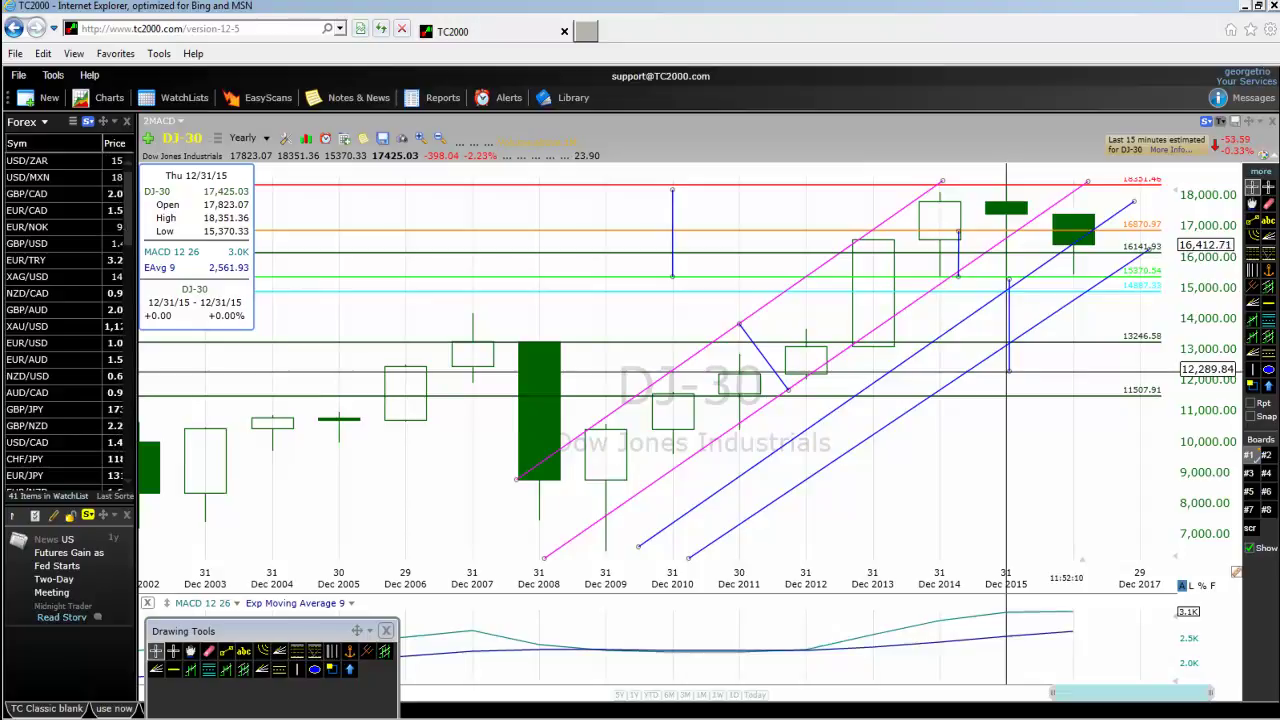
left_click_drag(1008, 369, 920, 371)
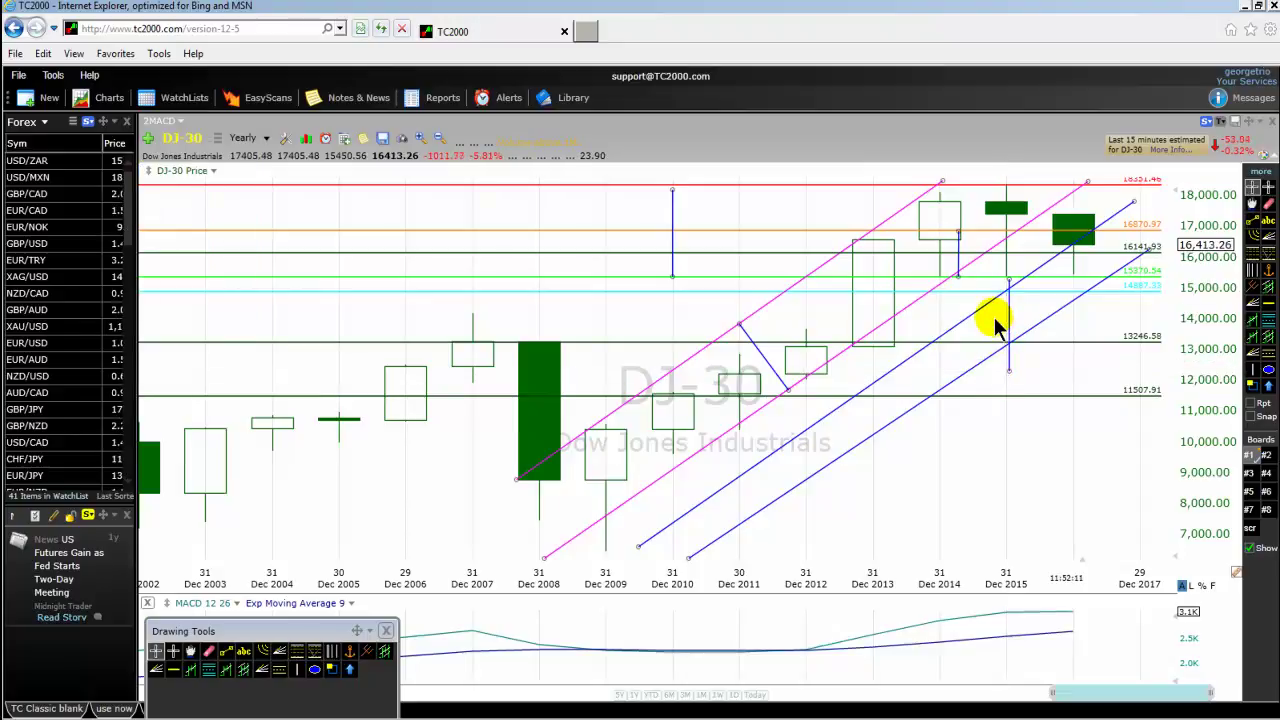
left_click_drag(1000, 316, 1006, 318)
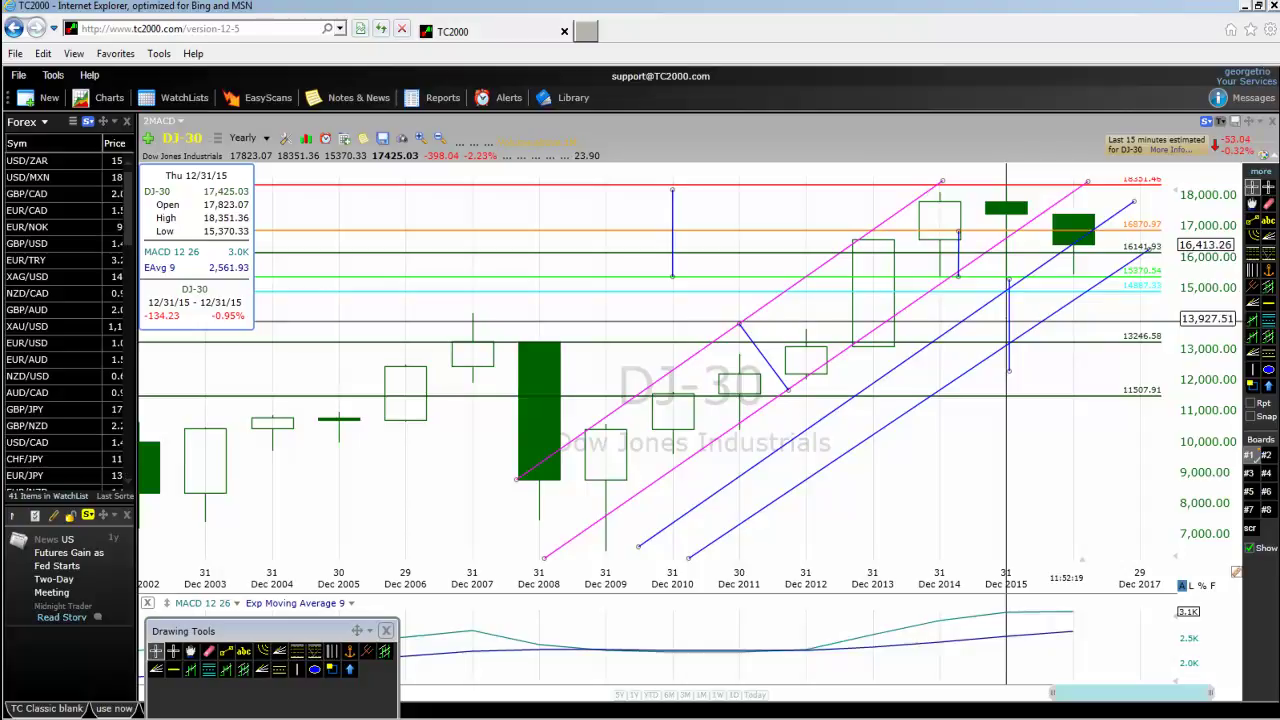
left_click_drag(1006, 318, 914, 329)
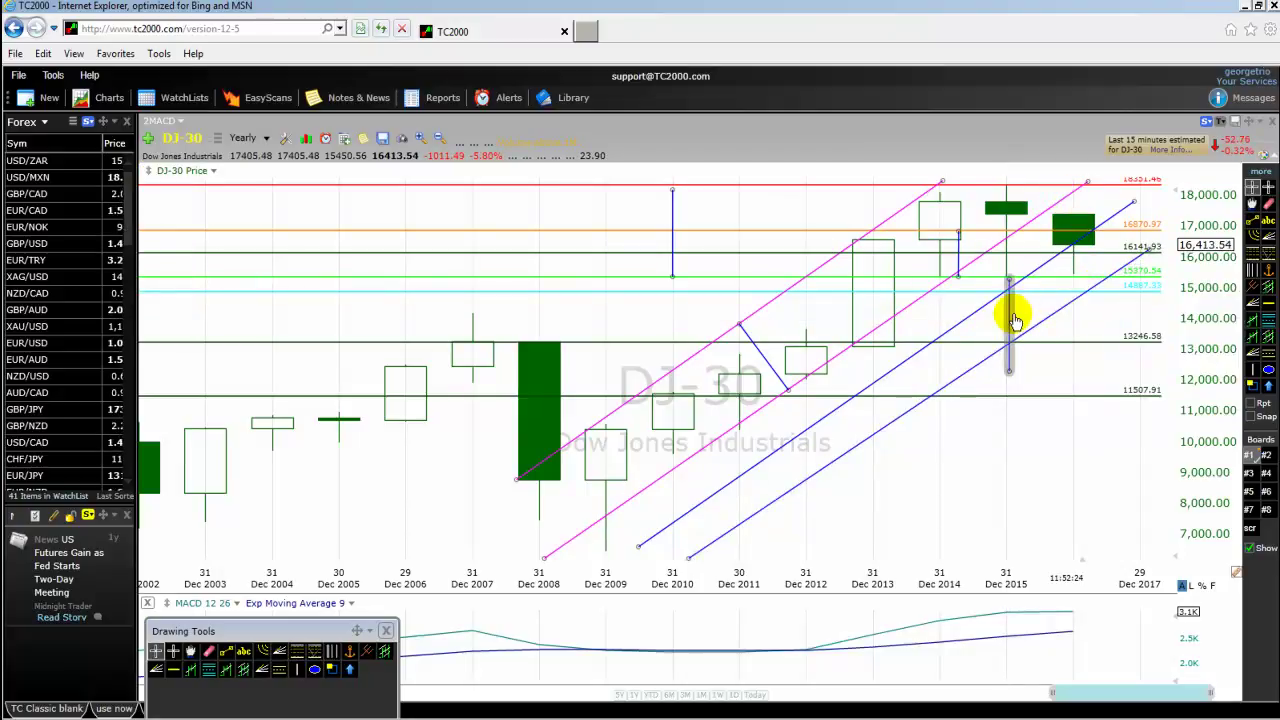
Move the vertical line between the red and green levels at the 2014 candle, and return it below the 2015 candle
mouse_move(1010, 325)
left_click_drag(1010, 325, 943, 215)
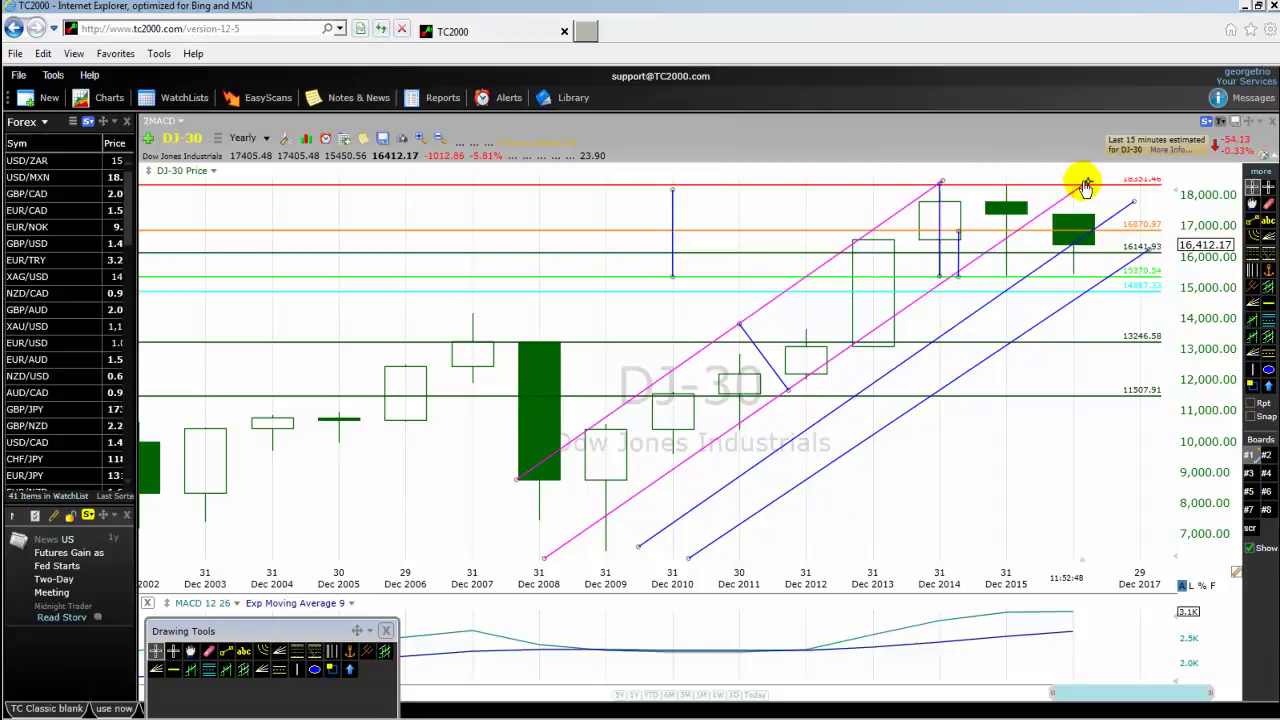
left_click_drag(941, 228, 1080, 326)
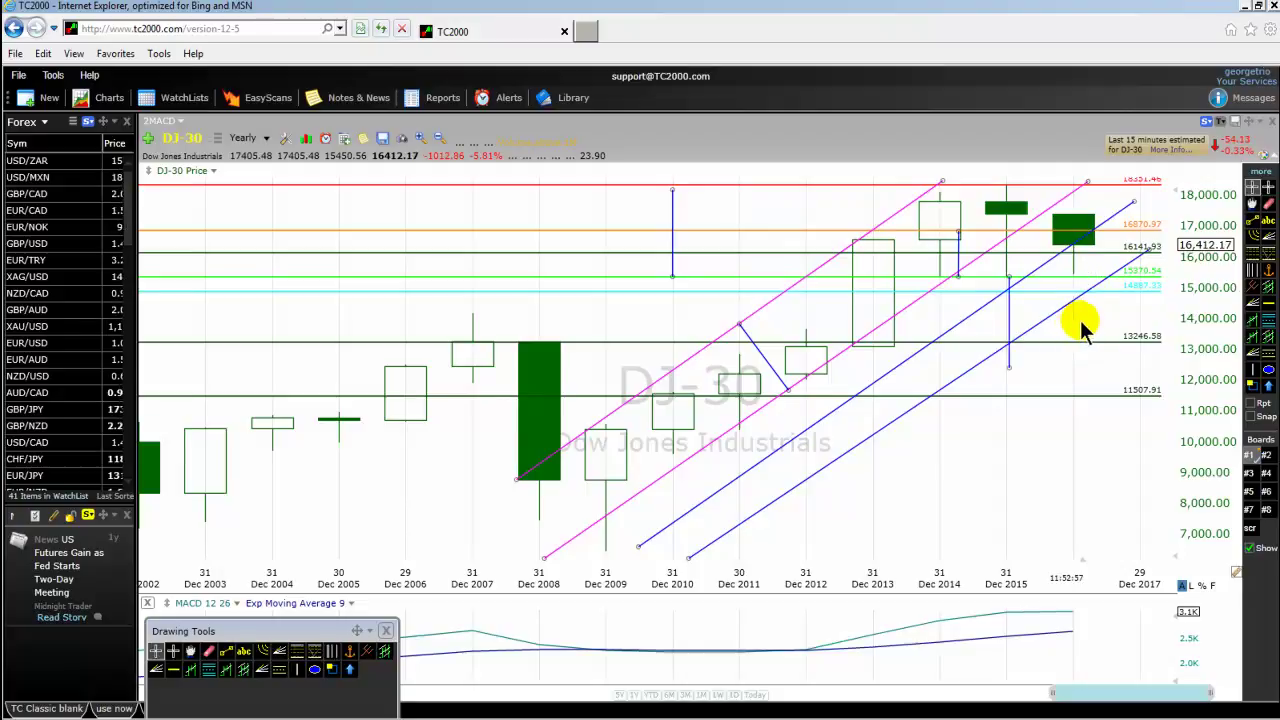
Shorten the vertical line below the 2015 candle from its lower end, and delete the line
left_click(1008, 368)
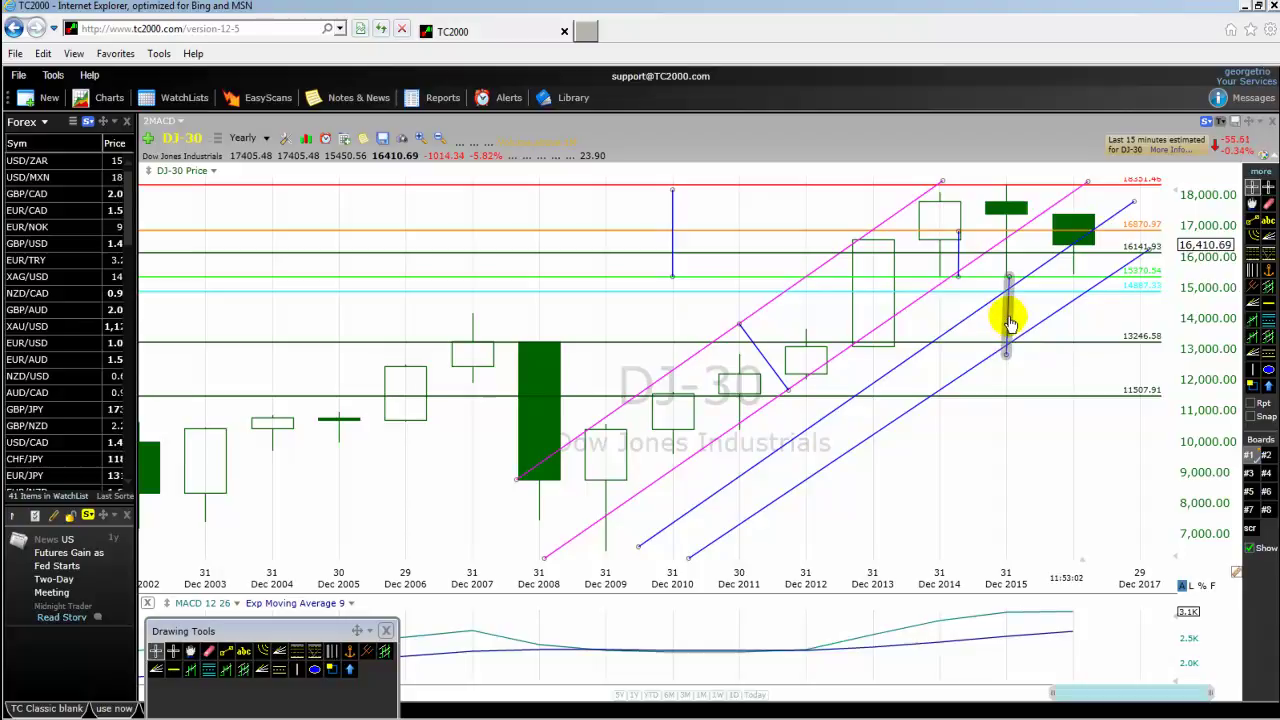
right_click(1006, 322)
left_click(1056, 478)
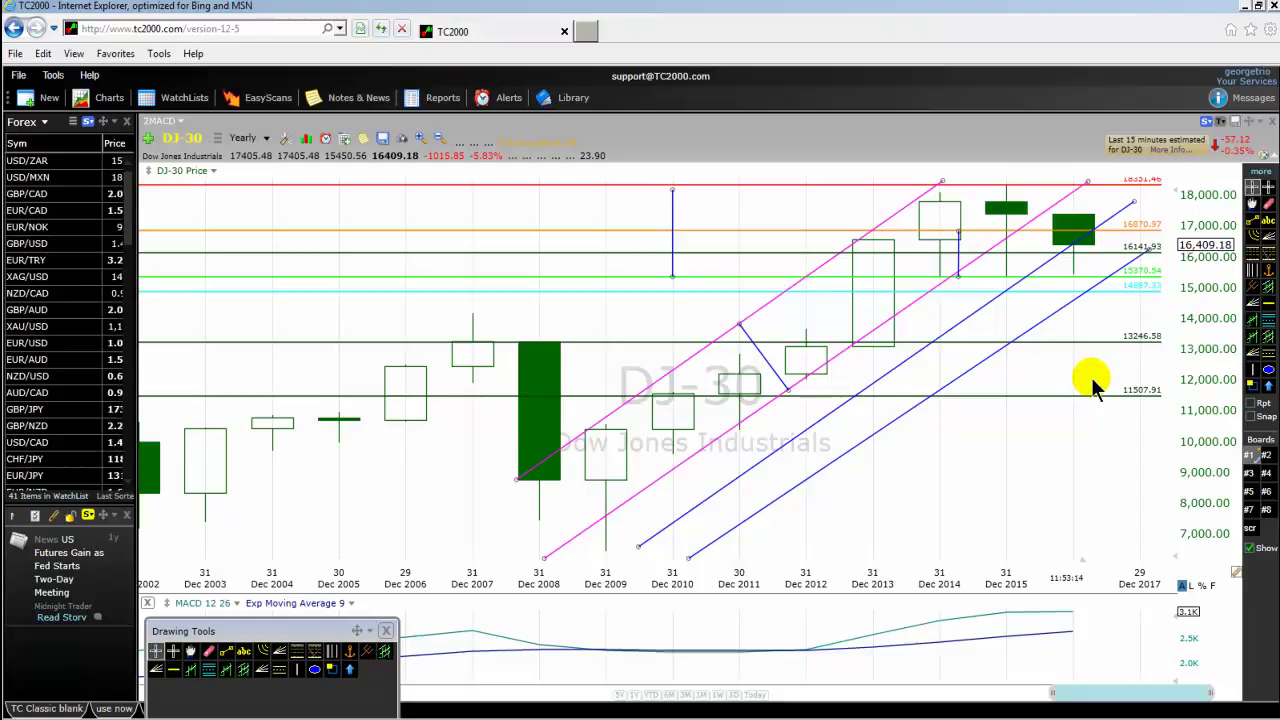
Switch the DJ-30 chart to the daily time frame and examine the candles back to early 2014
left_click(264, 137)
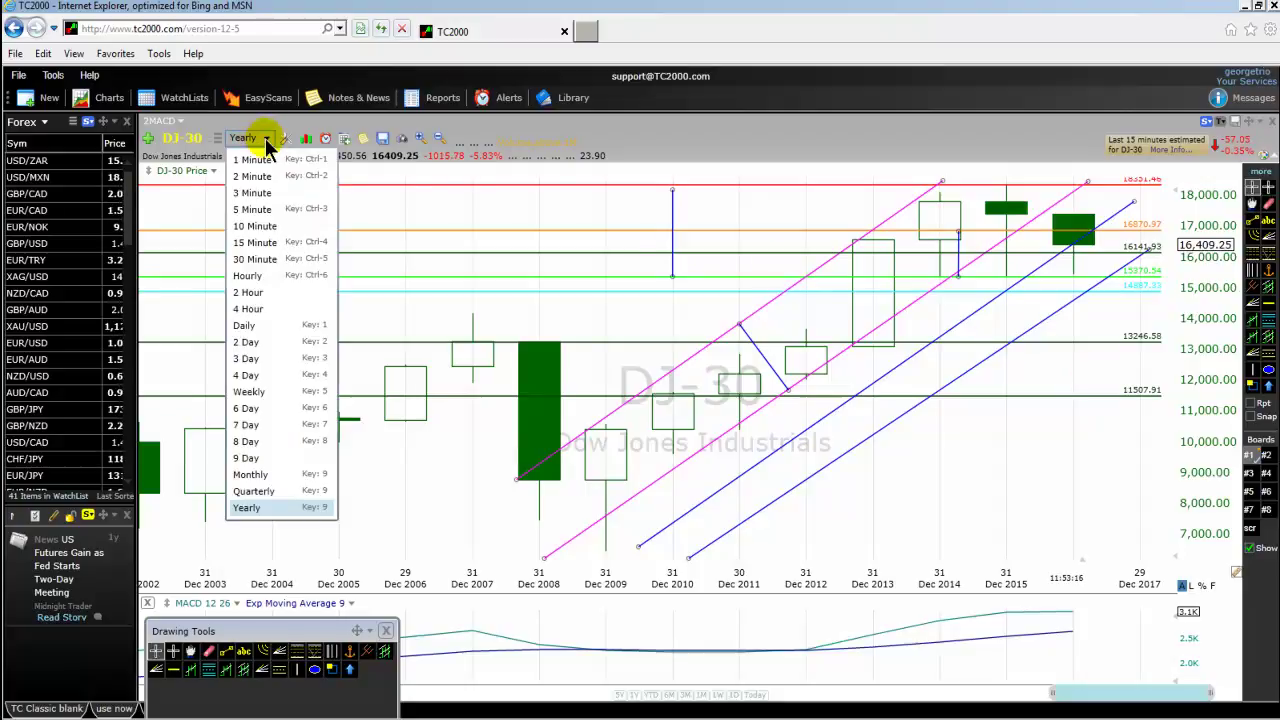
left_click(250, 325)
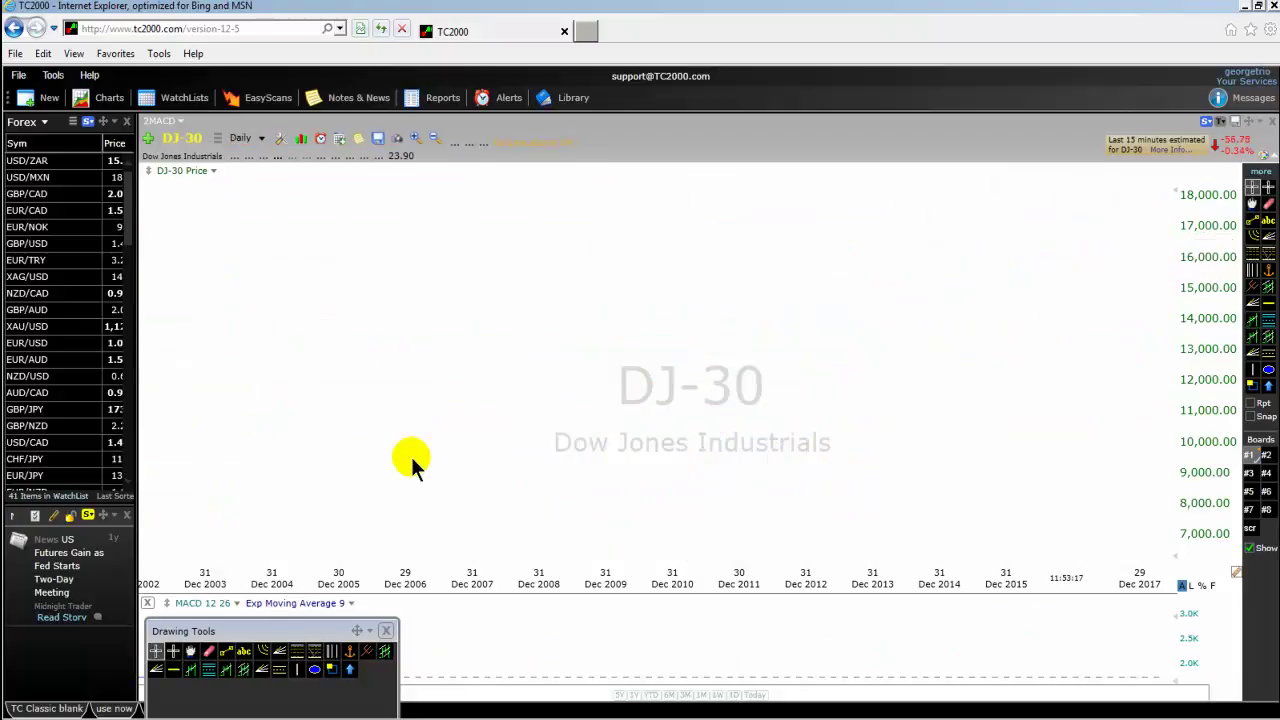
scroll(414, 449, "down", 5)
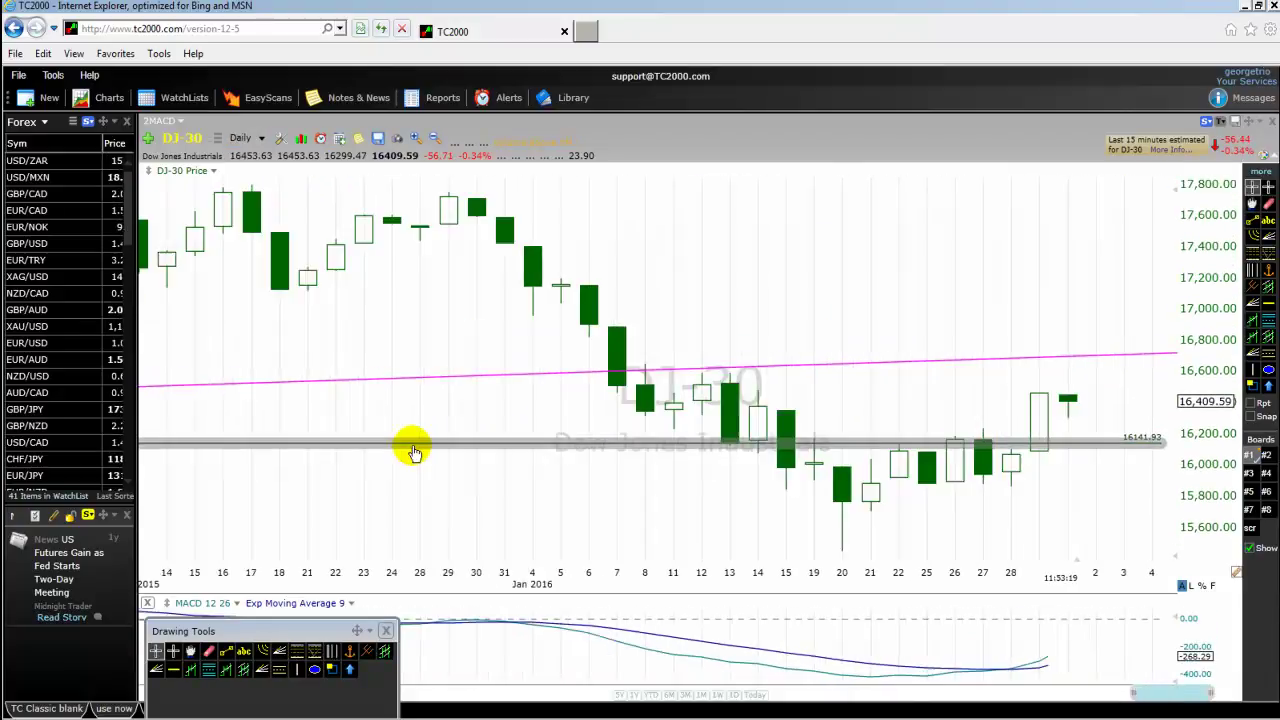
scroll(414, 445, "down", 3)
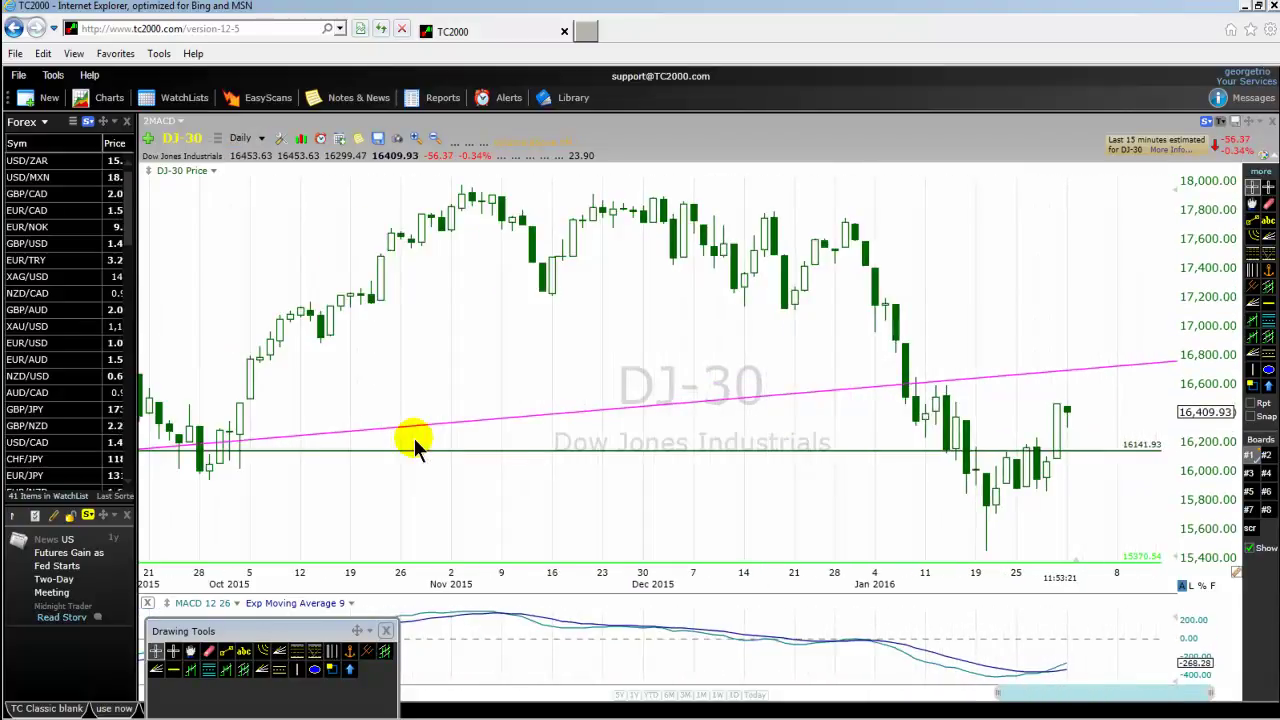
scroll(415, 440, "down", 8)
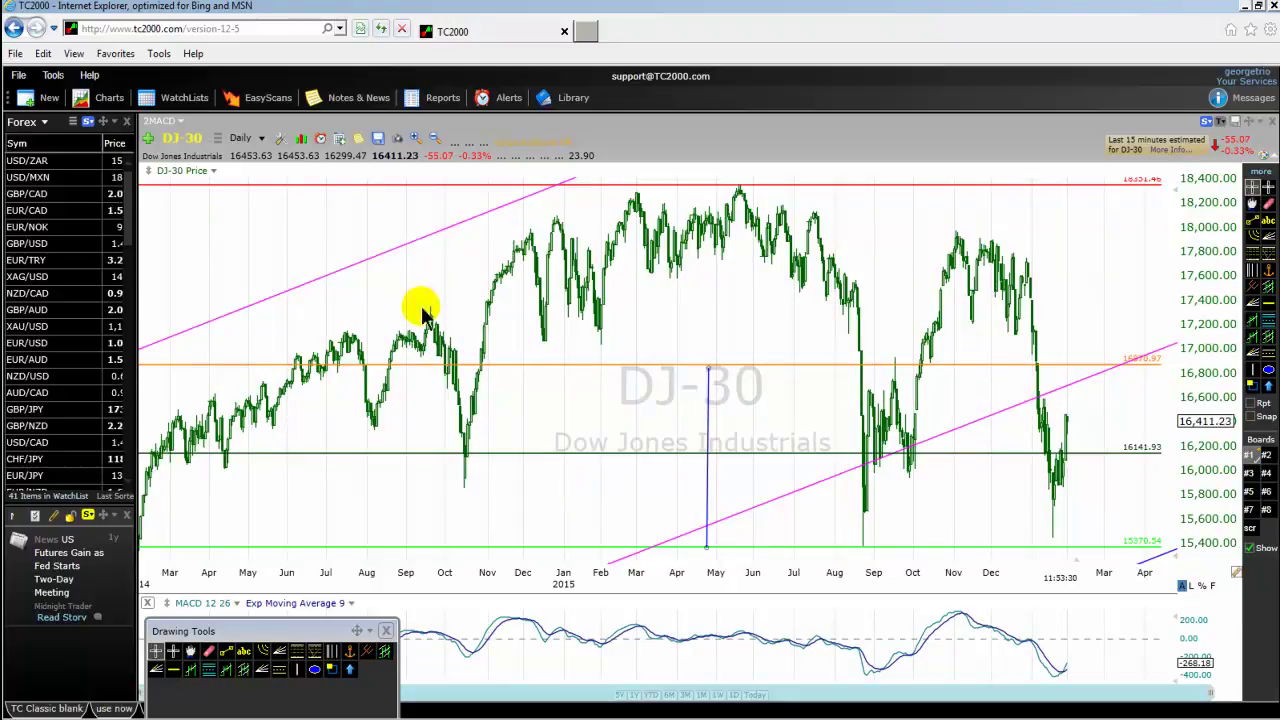
Switch the DJ-30 chart to the monthly time frame and show the candles since about 2003 with the drawn channel
left_click(262, 139)
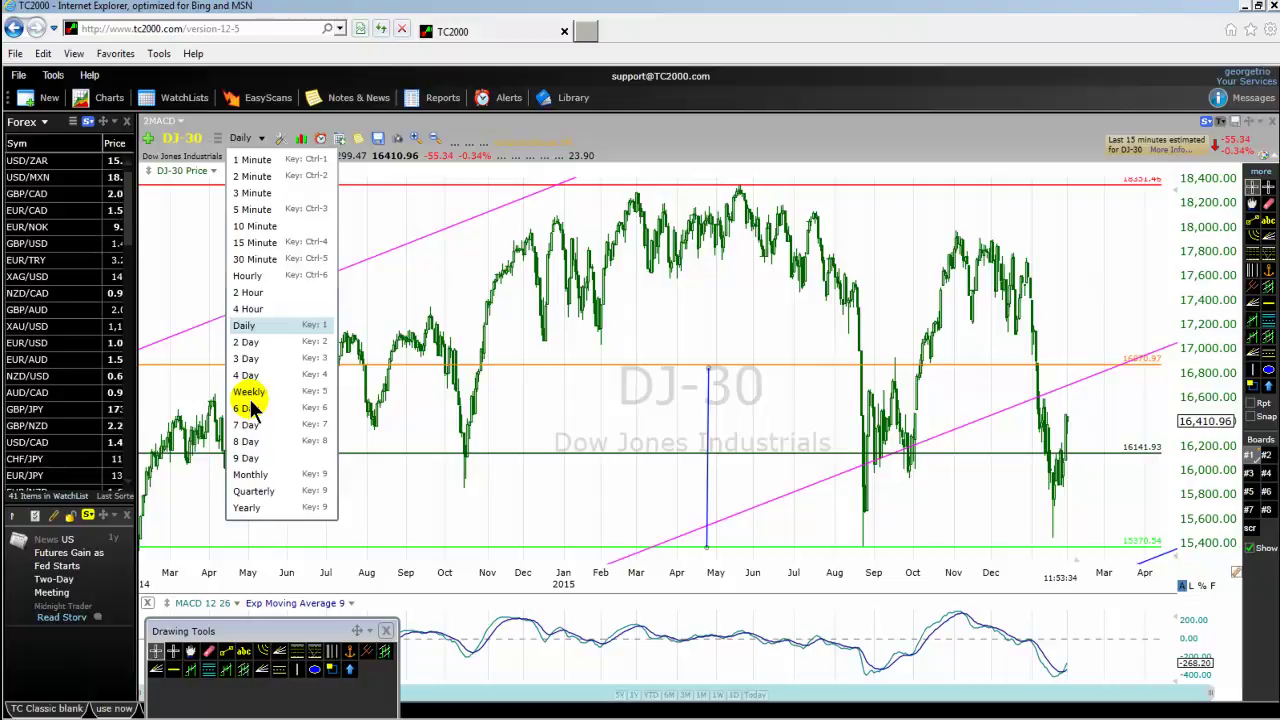
left_click(256, 478)
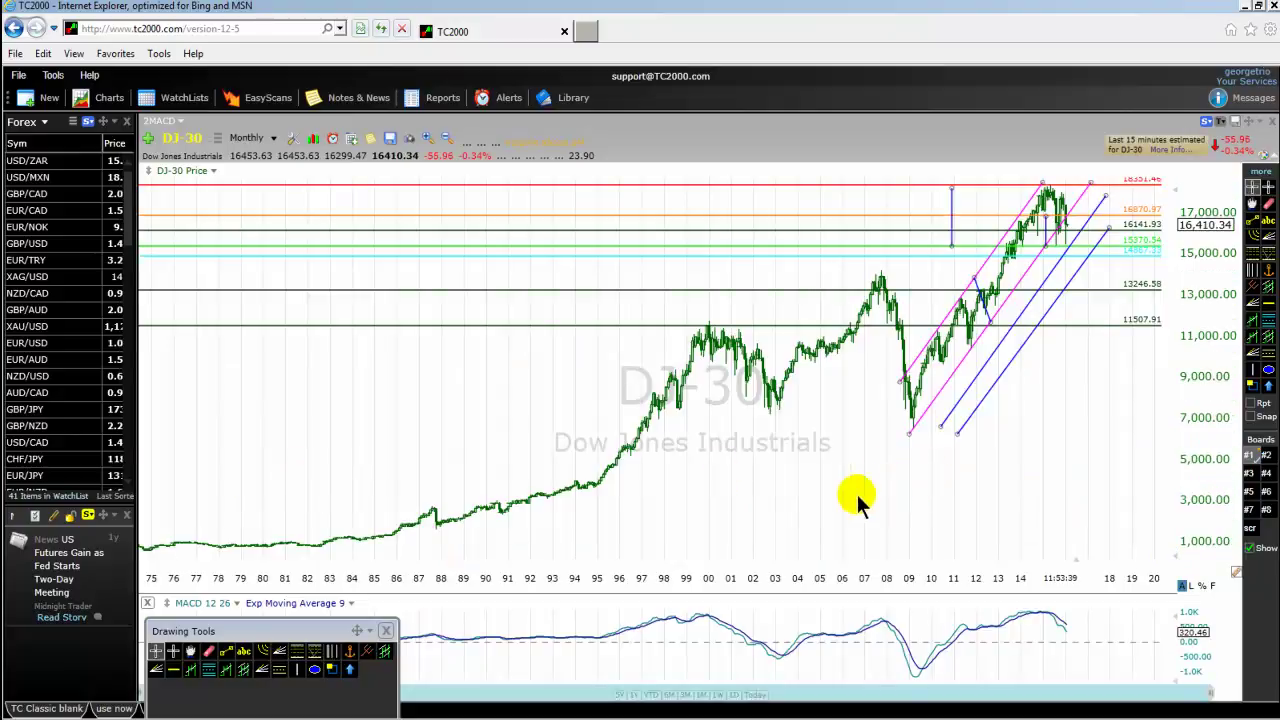
scroll(820, 510, "up", 3)
scroll(820, 515, "up", 1)
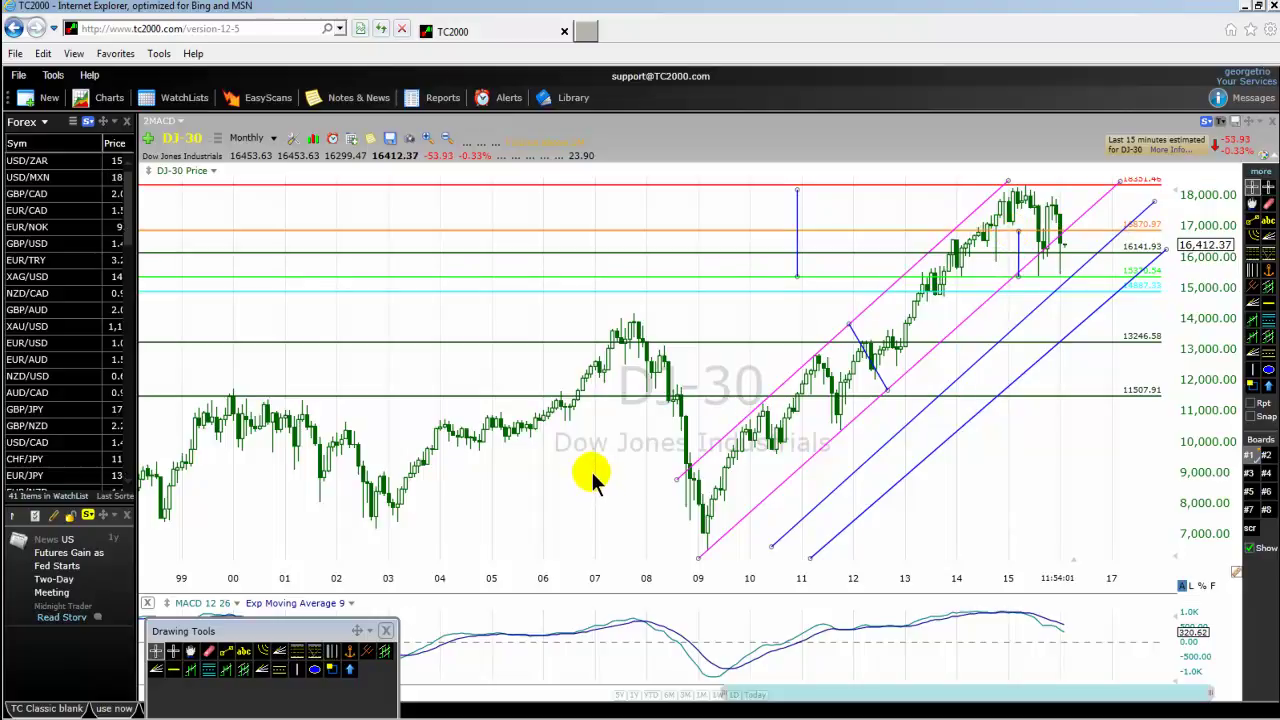
scroll(592, 478, "up", 2)
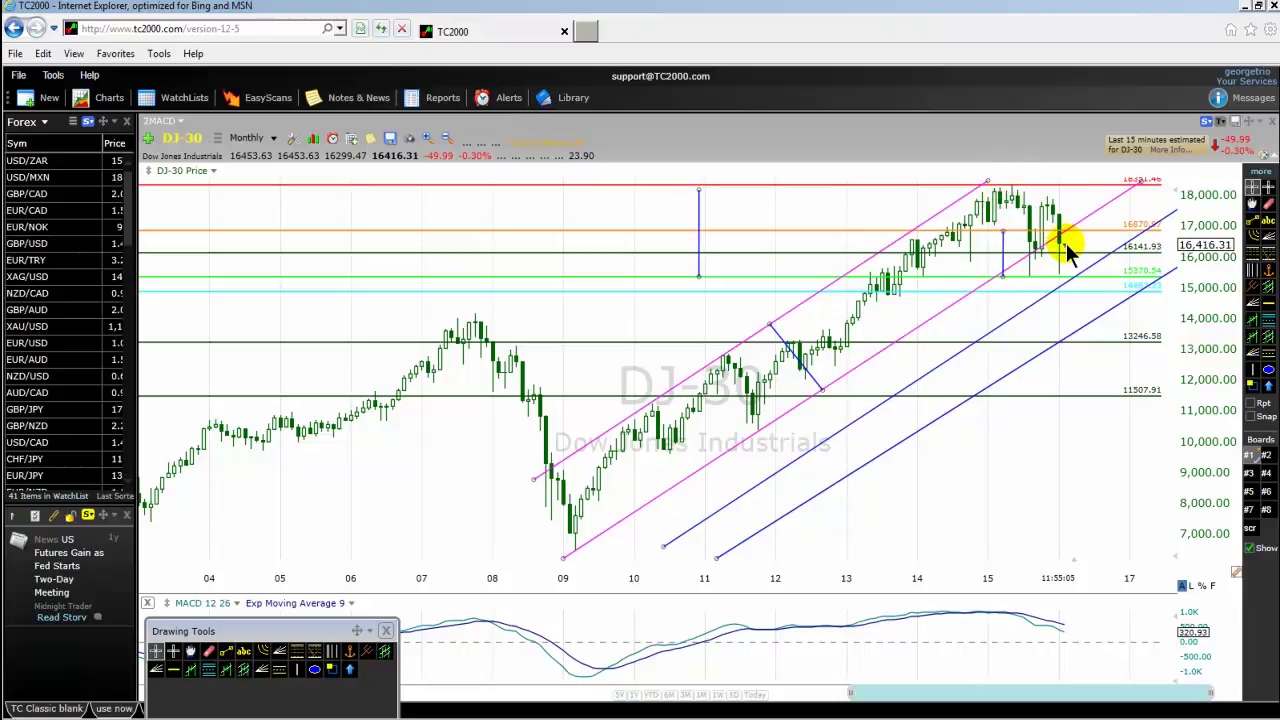
mouse_move(1072, 253)
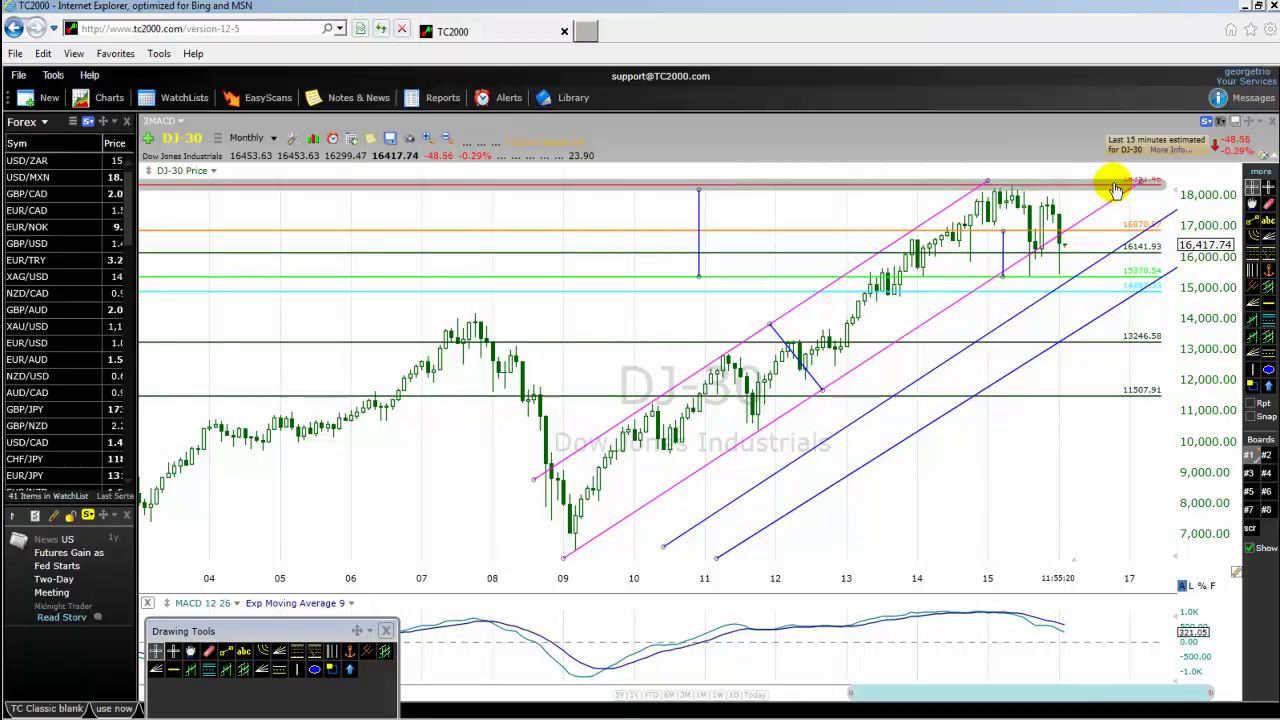
mouse_move(1083, 190)
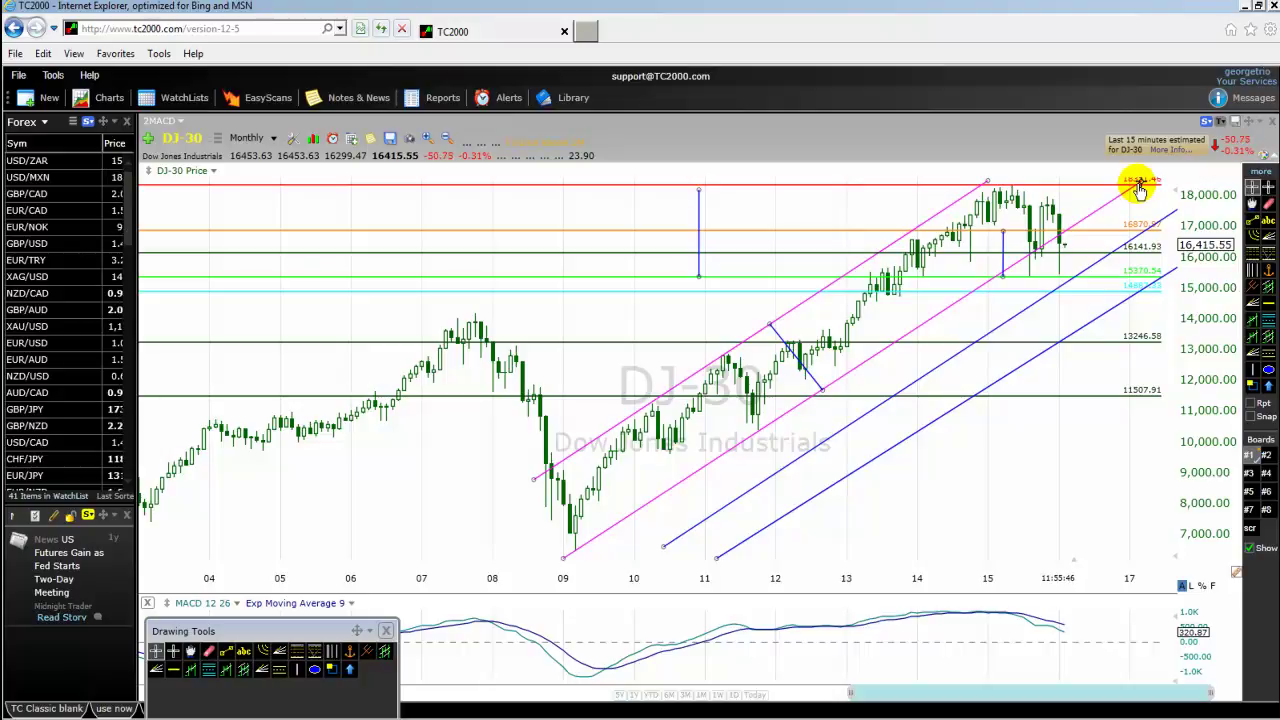
Draw three connected trend lines below the 2005–2008 candles: one rising, one nearly flat, and one rising to the 13,246.58 level
left_click(226, 651)
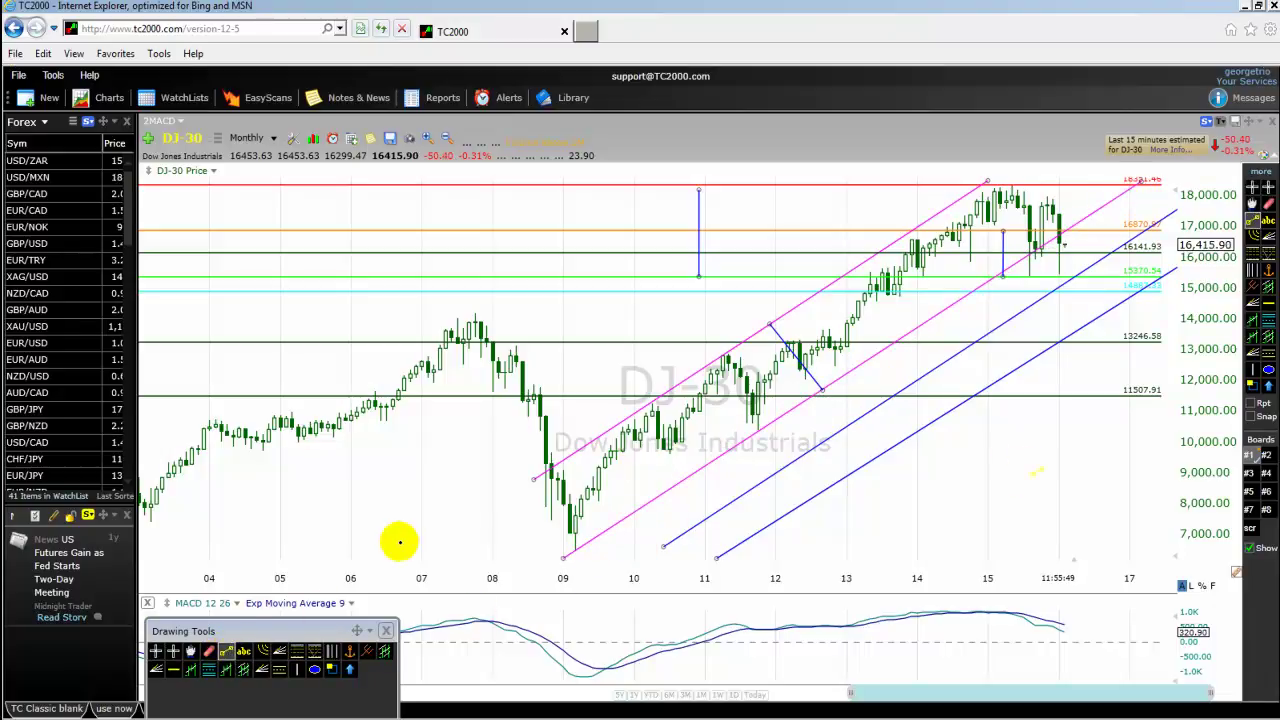
left_click_drag(270, 550, 393, 467)
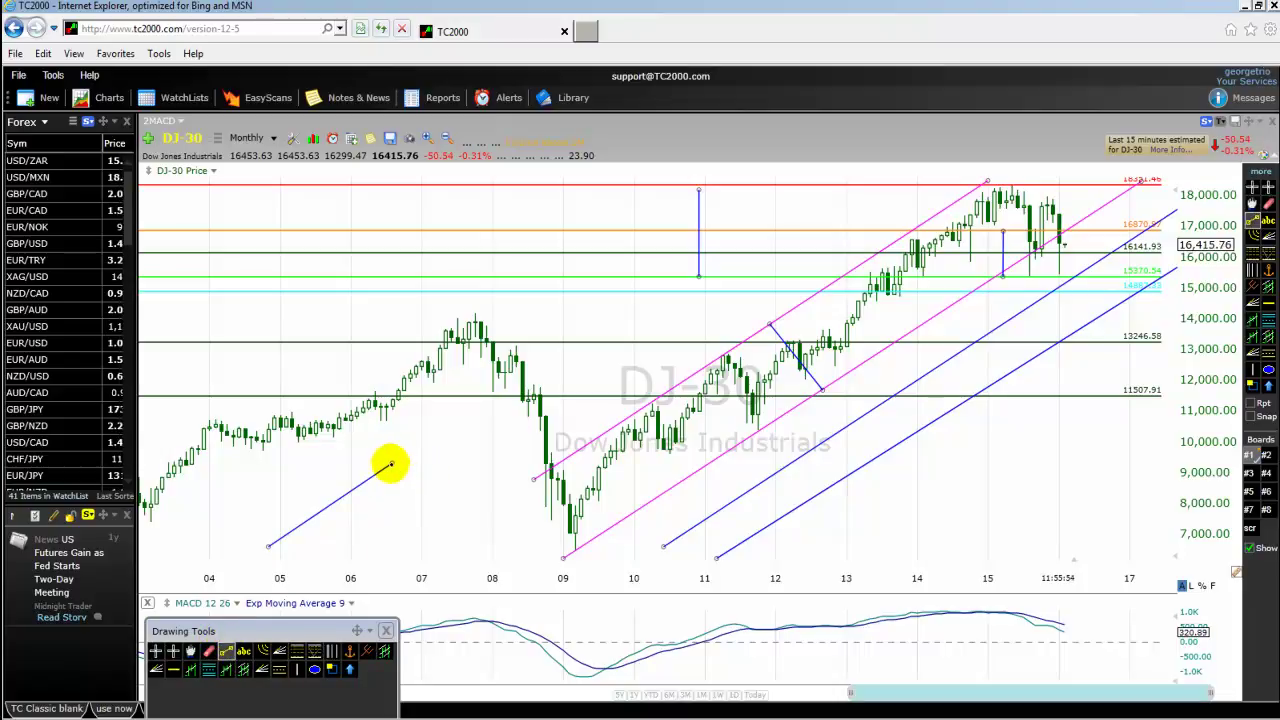
mouse_move(393, 467)
left_mouse_down()
mouse_move(469, 469)
mouse_move(533, 369)
mouse_move(506, 434)
mouse_move(551, 341)
left_mouse_up()
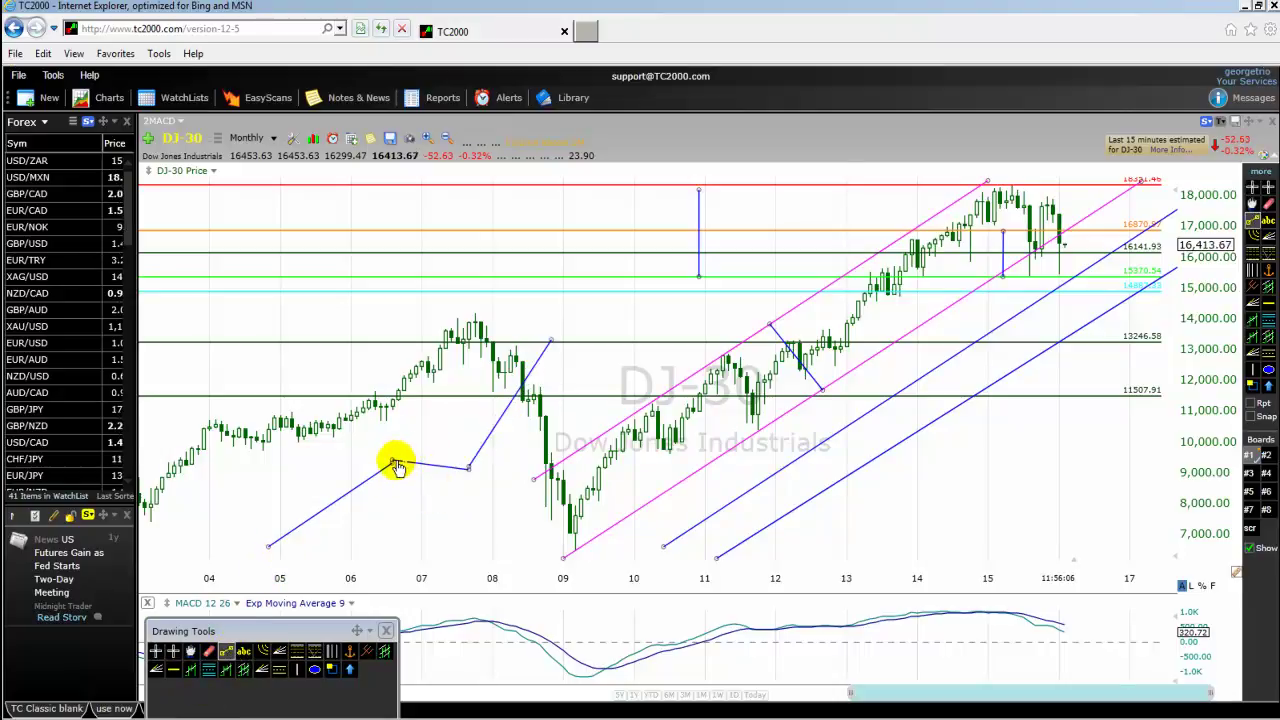
Draw a falling trend line from the end of the nearly flat segment, move it aside, and delete it
left_click_drag(467, 467, 510, 552)
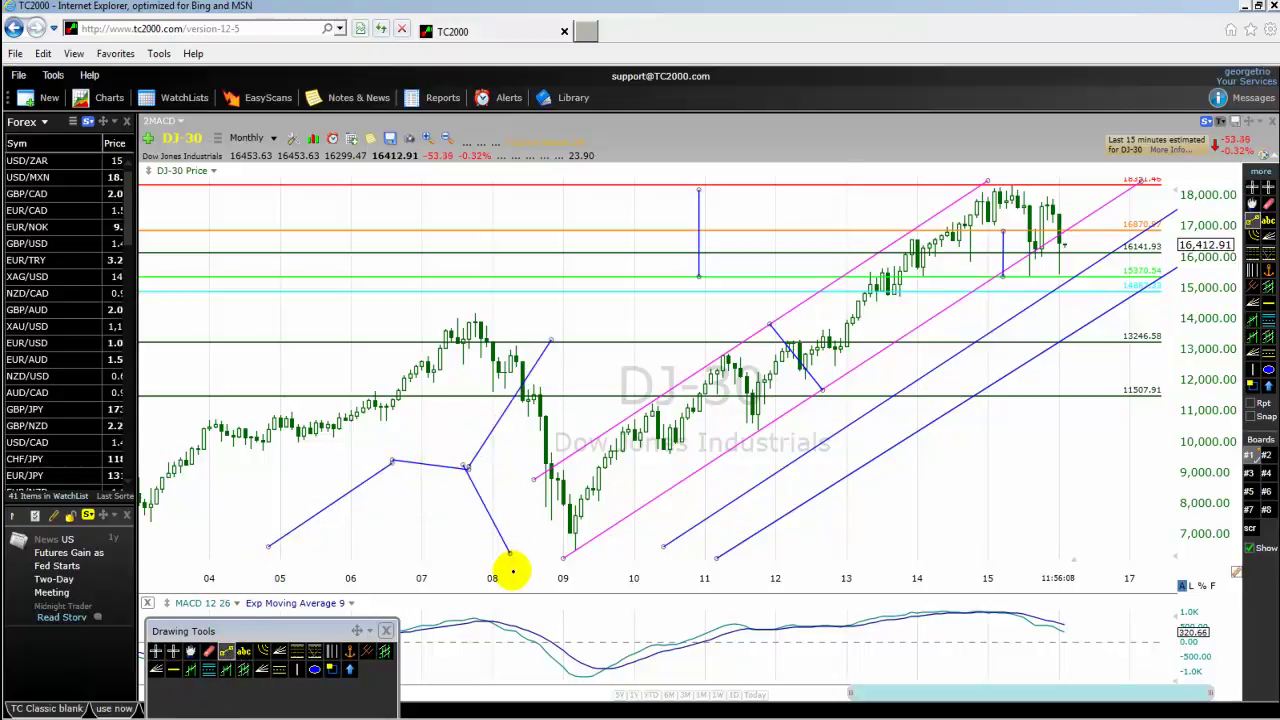
left_click_drag(484, 508, 446, 525)
right_click(446, 525)
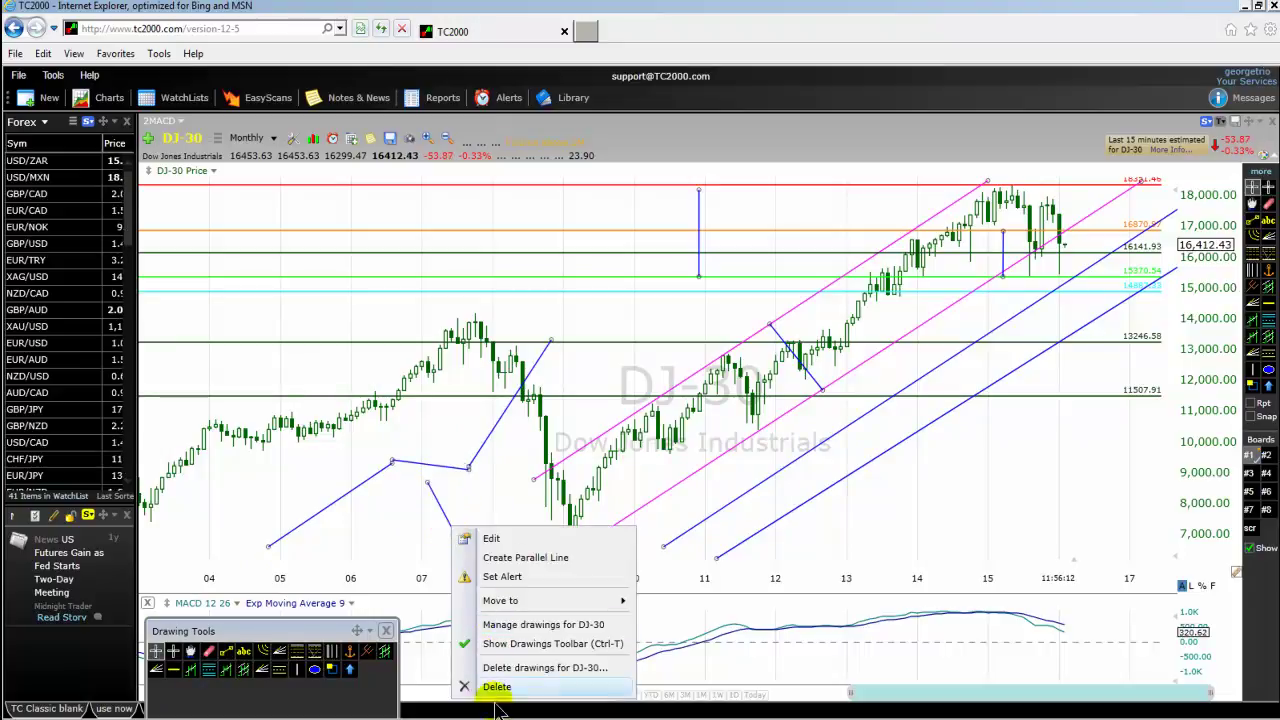
left_click(525, 510)
Shorten the last rising segment to a small upswing, and draw a long falling trend line from its upper end
left_click_drag(545, 352, 470, 468)
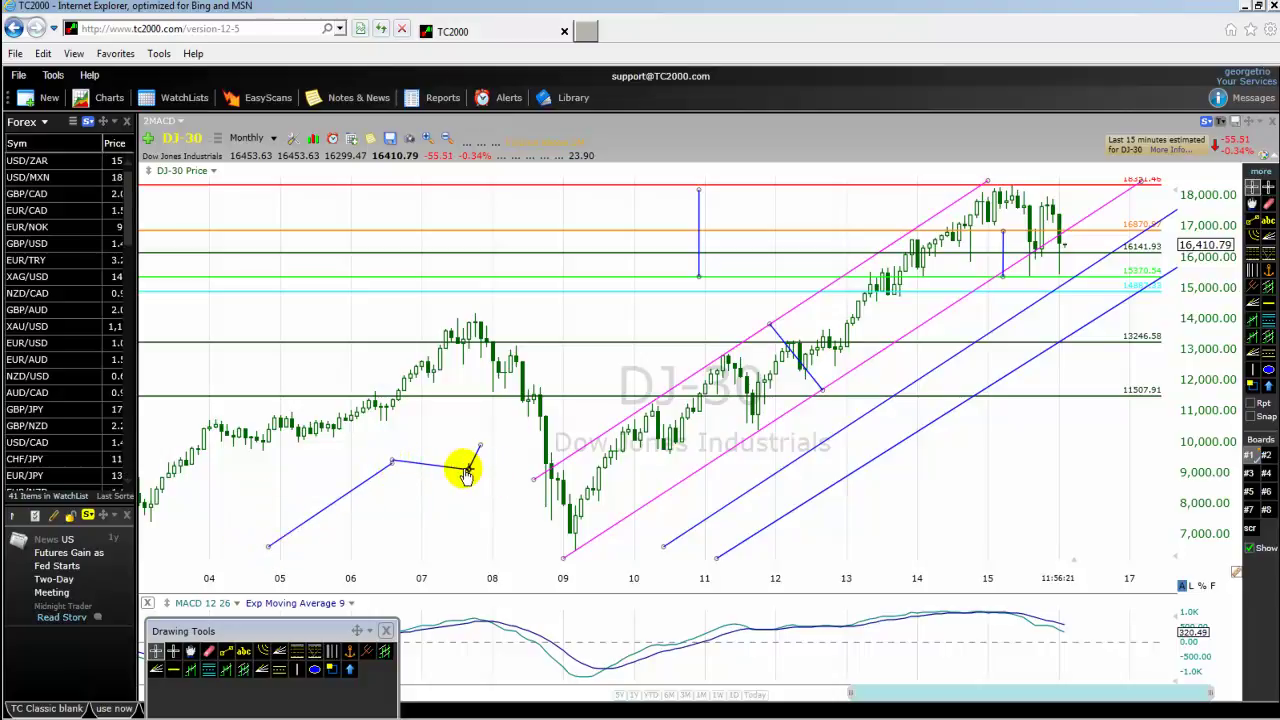
left_click(226, 650)
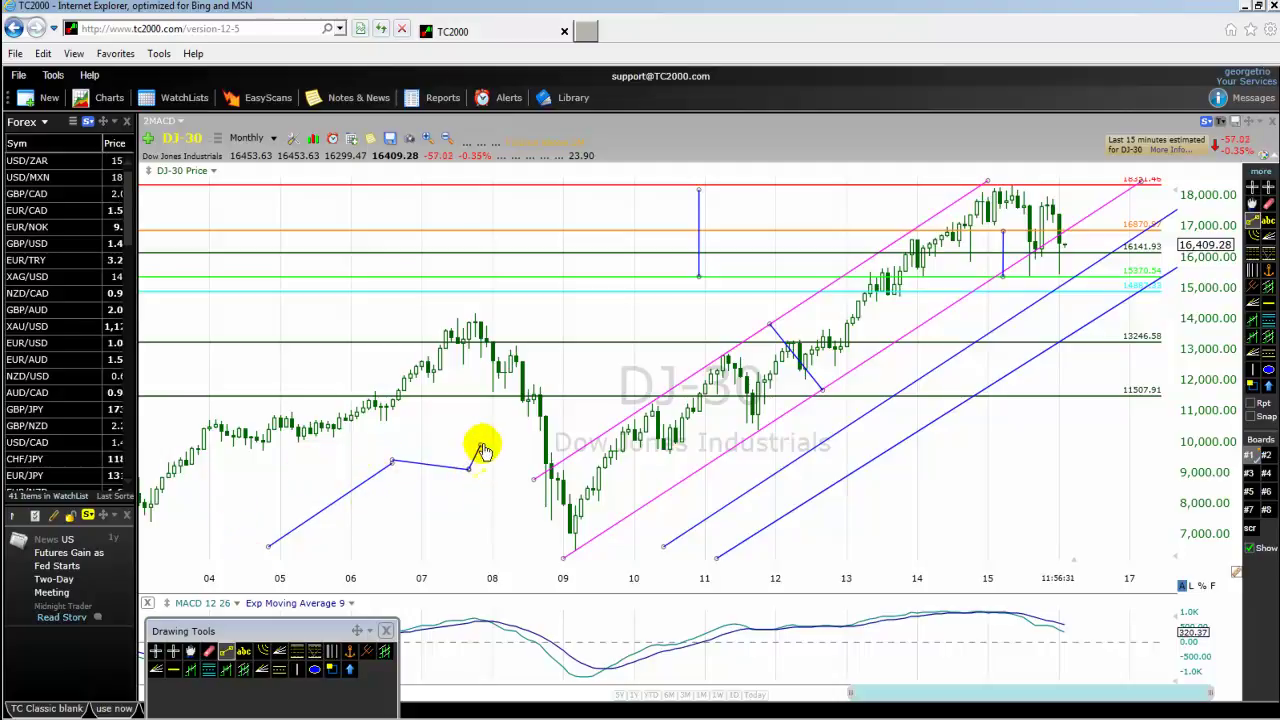
left_click_drag(478, 443, 538, 575)
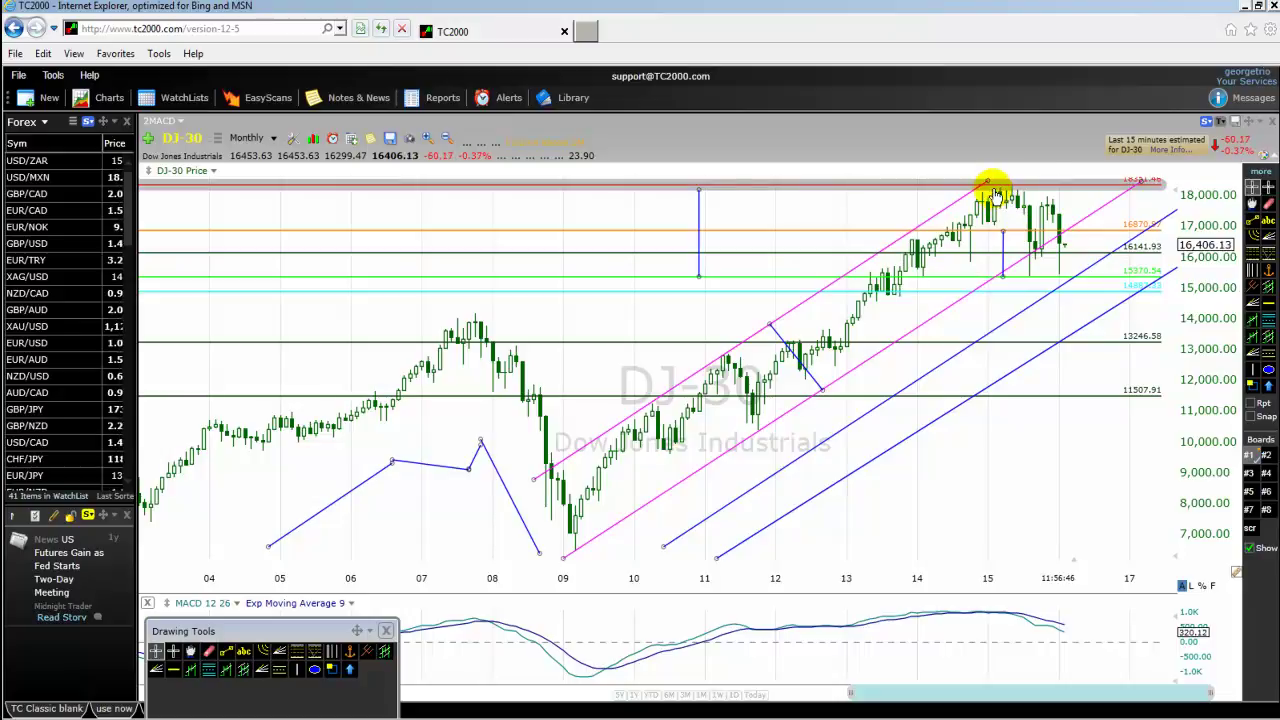
Inspect the details of the red 18,351.46 and green 15,370.54 horizontal lines
mouse_move(1123, 190)
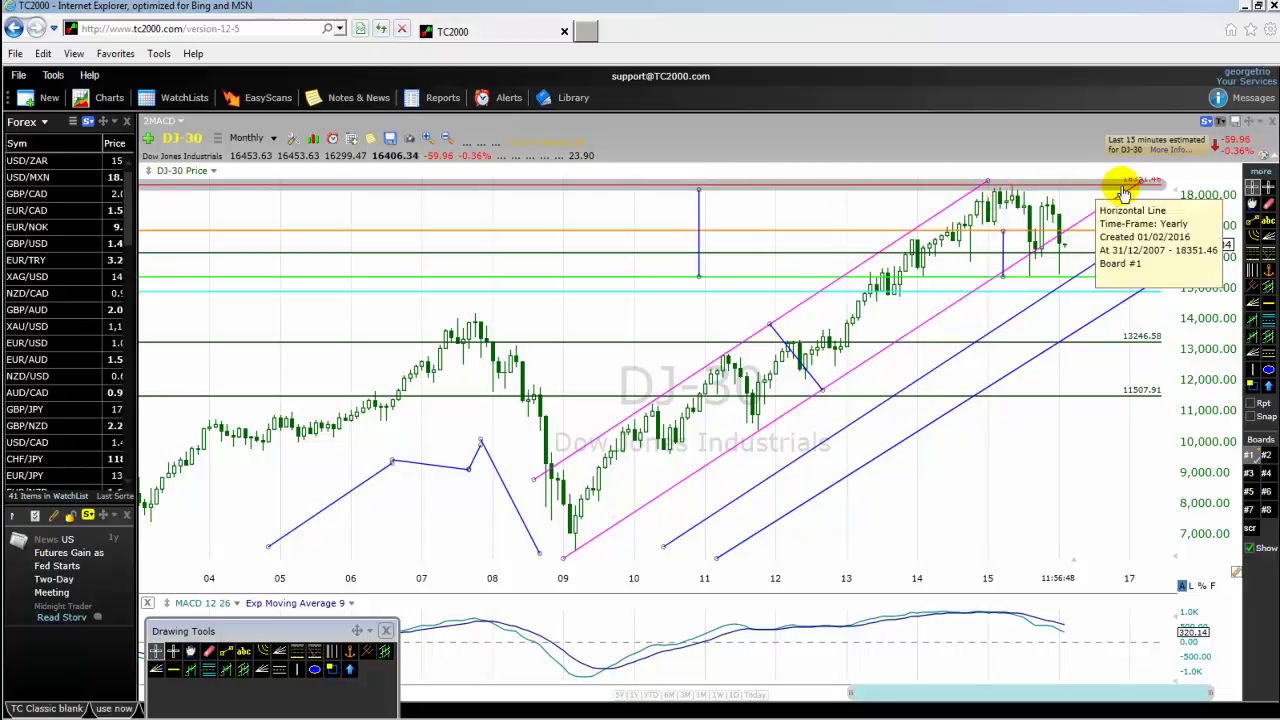
mouse_move(1061, 283)
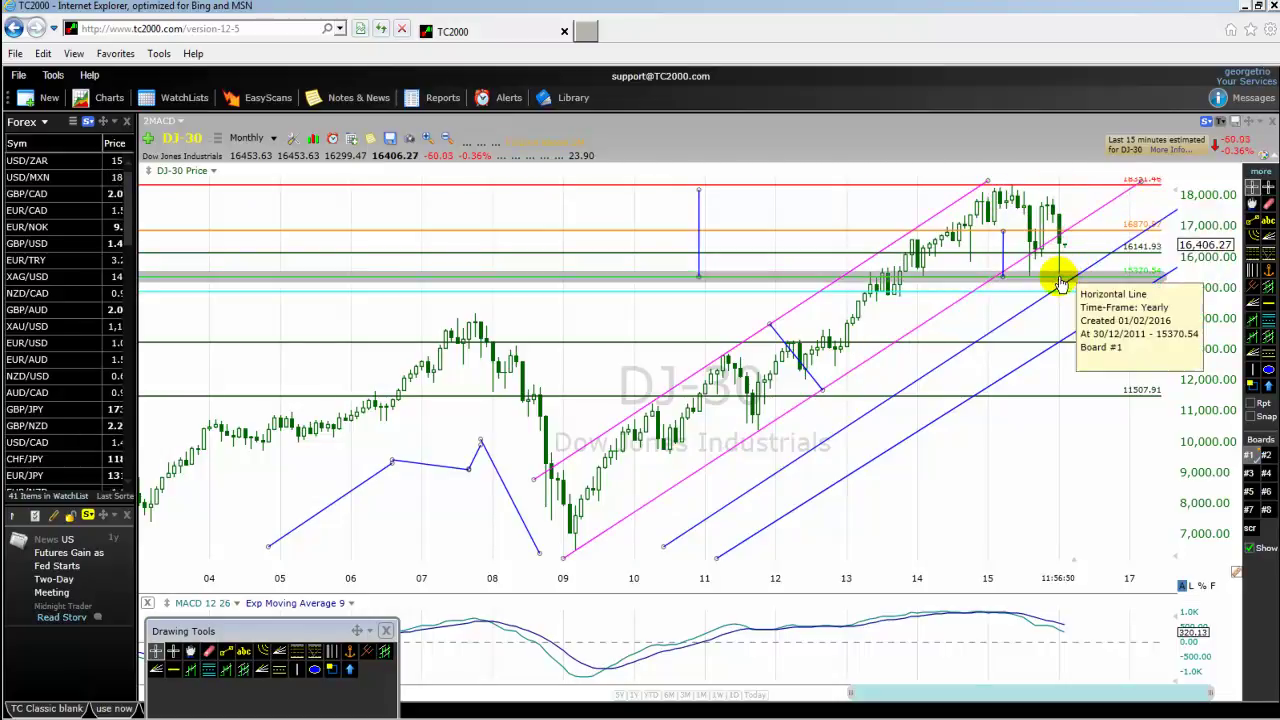
Examine the monthly candles since 2009 against the magenta channel, the vertical measuring lines, and the red and green horizontal levels
scroll(627, 440, "up", 2)
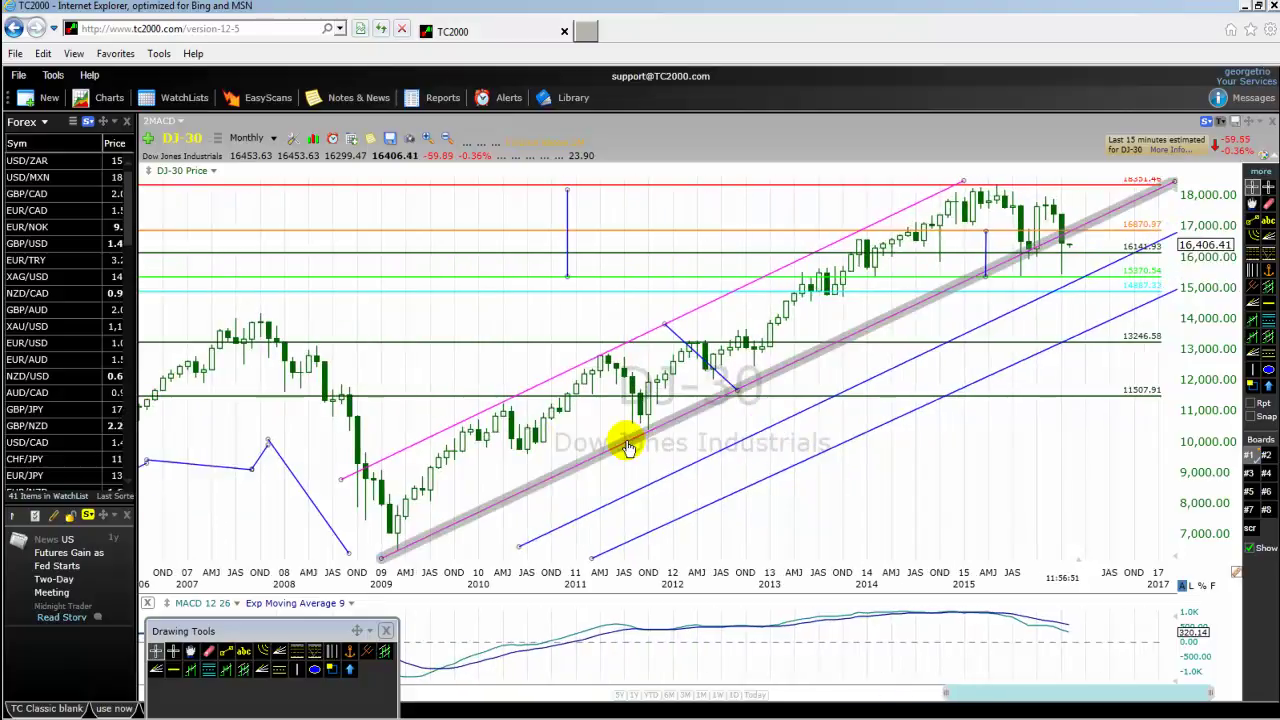
scroll(627, 440, "up", 2)
mouse_move(963, 192)
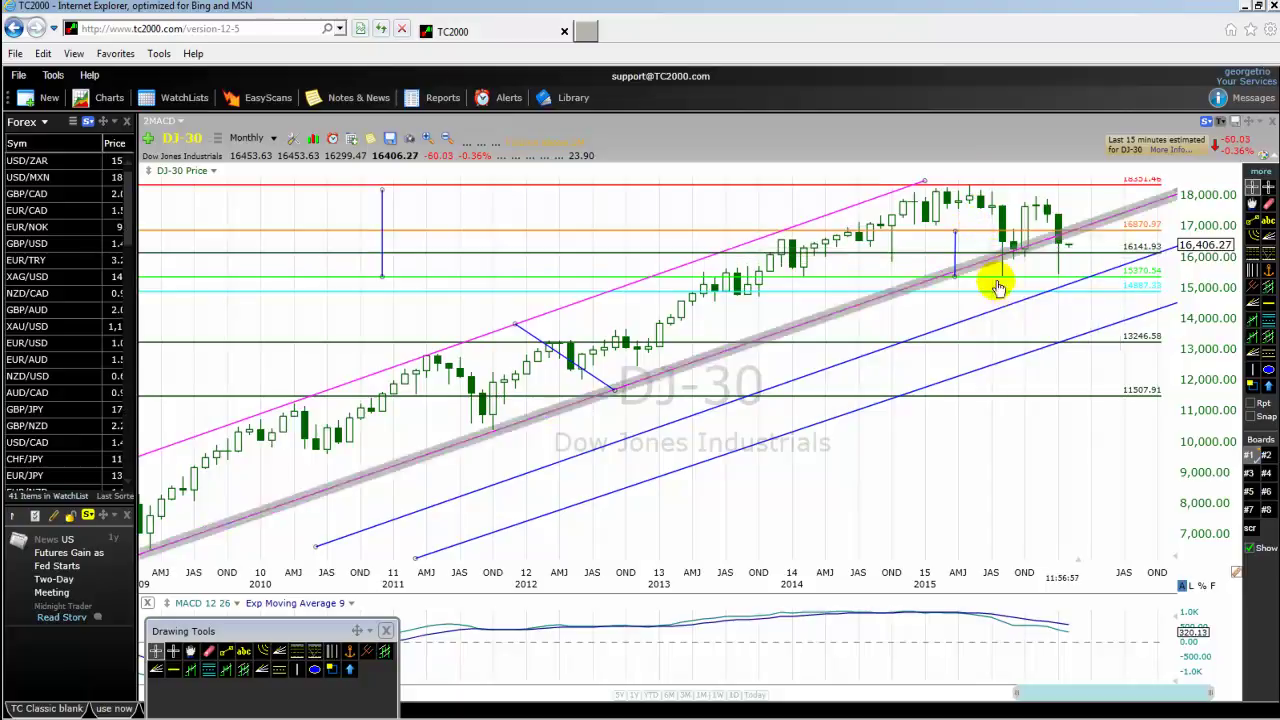
mouse_move(1001, 285)
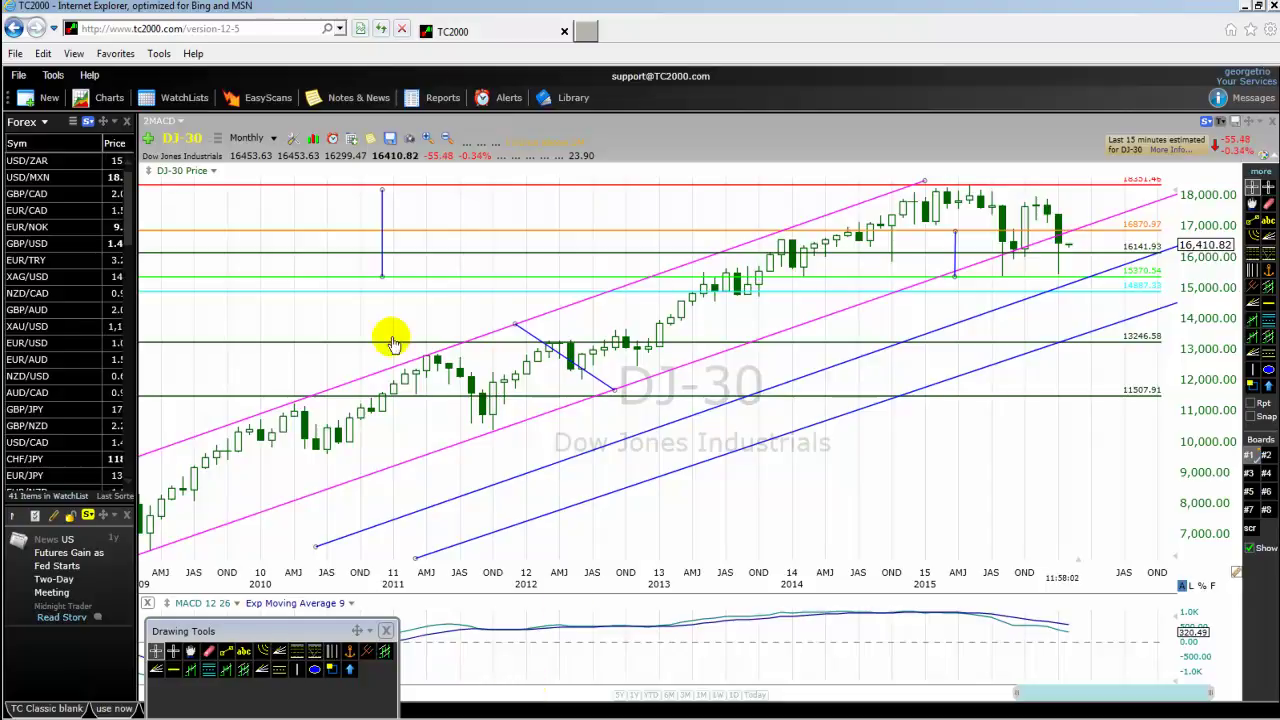
scroll(310, 503, "down", 3)
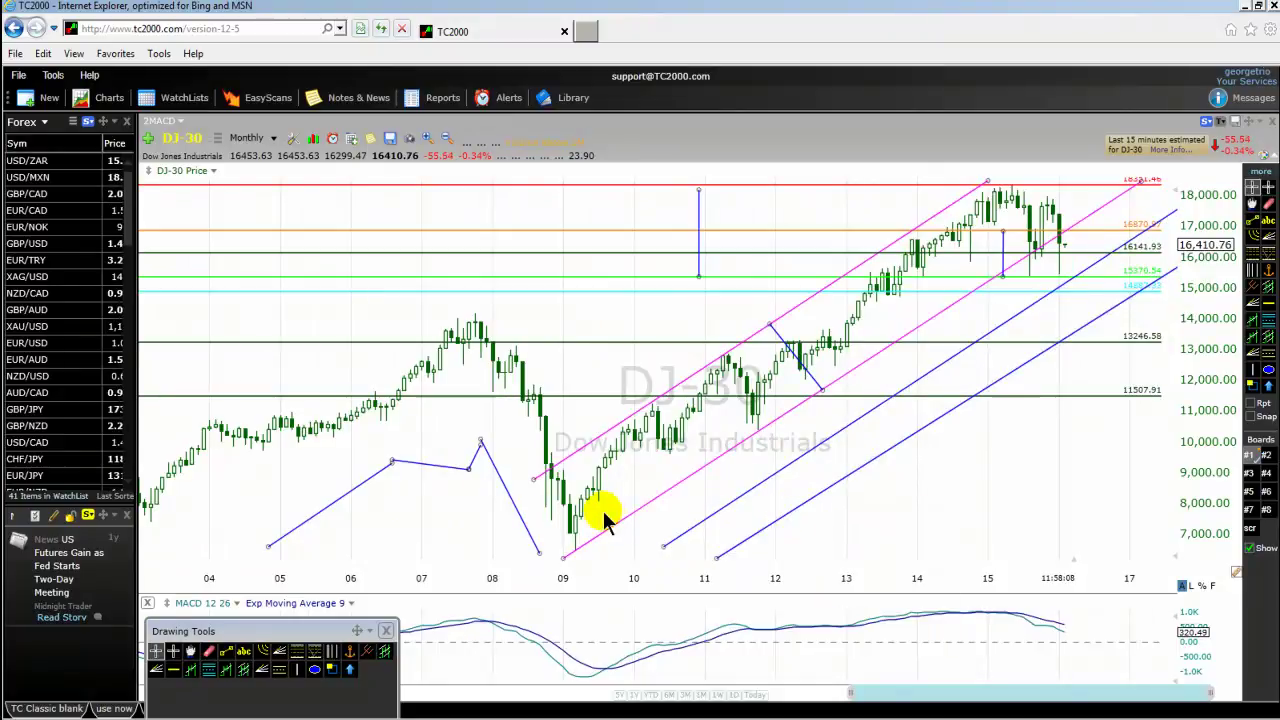
scroll(604, 514, "up", 2)
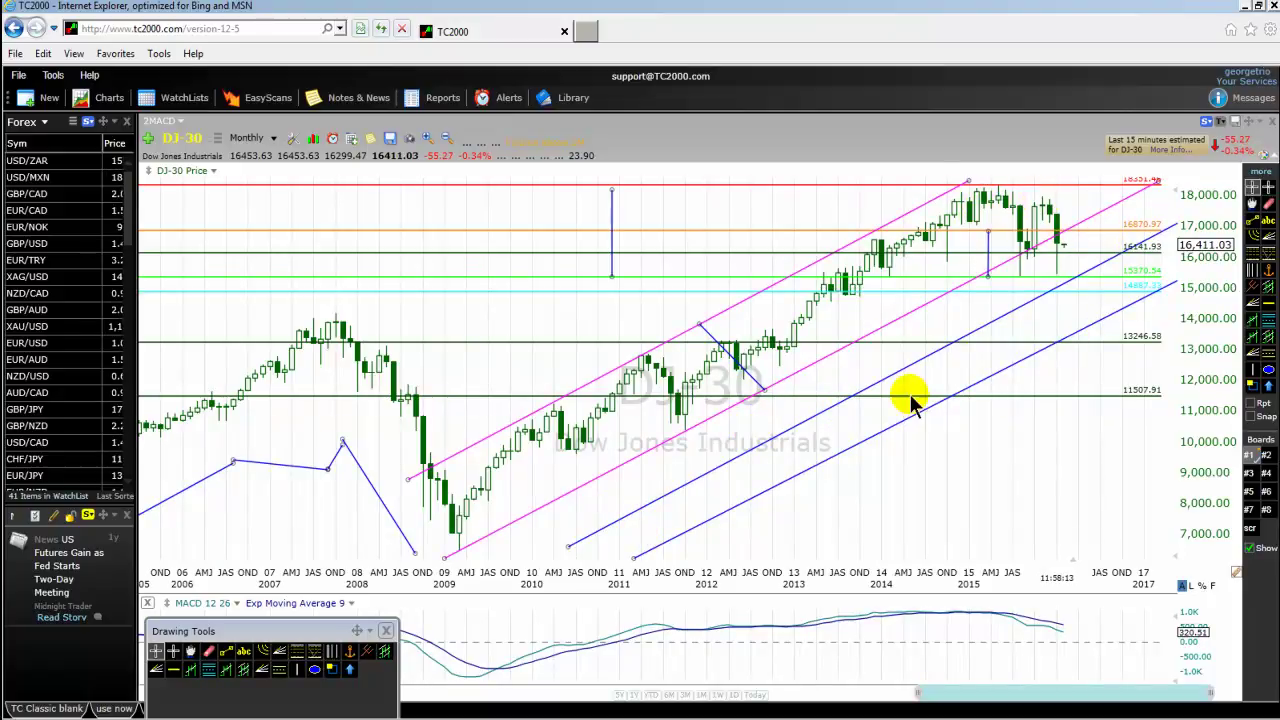
left_click(608, 480)
scroll(608, 480, "up", 3)
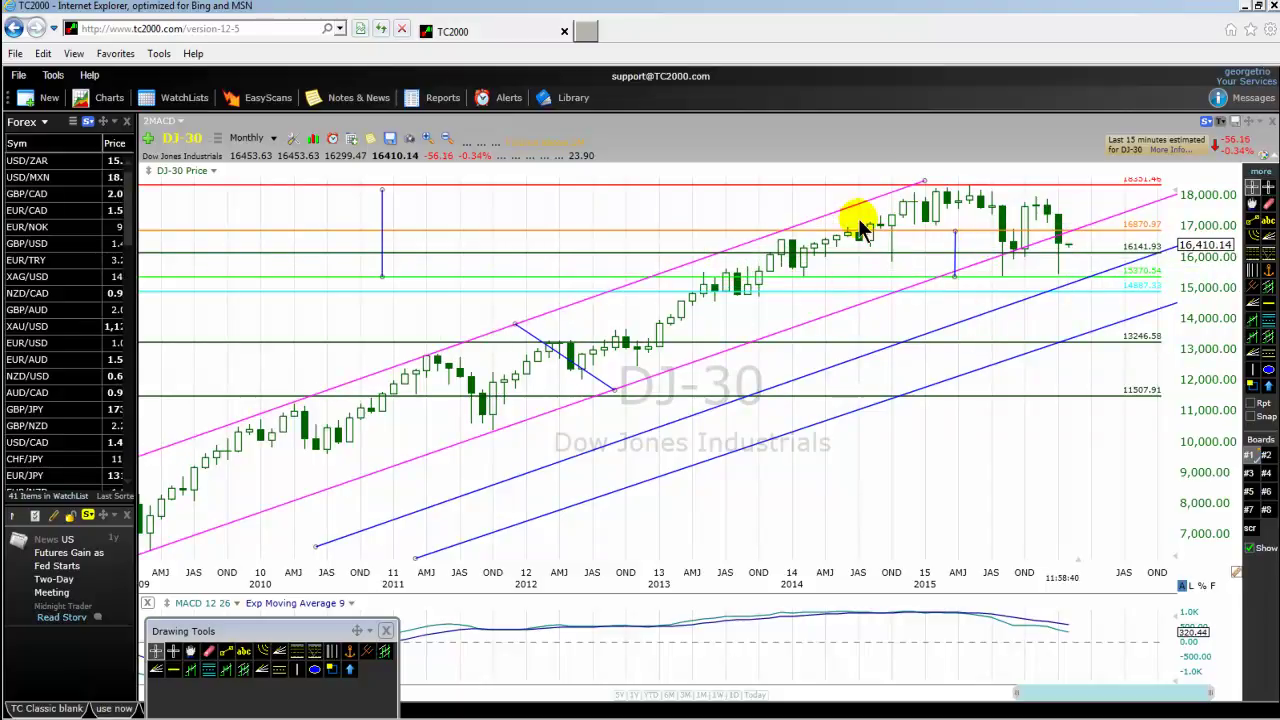
left_click_drag(958, 270, 955, 275)
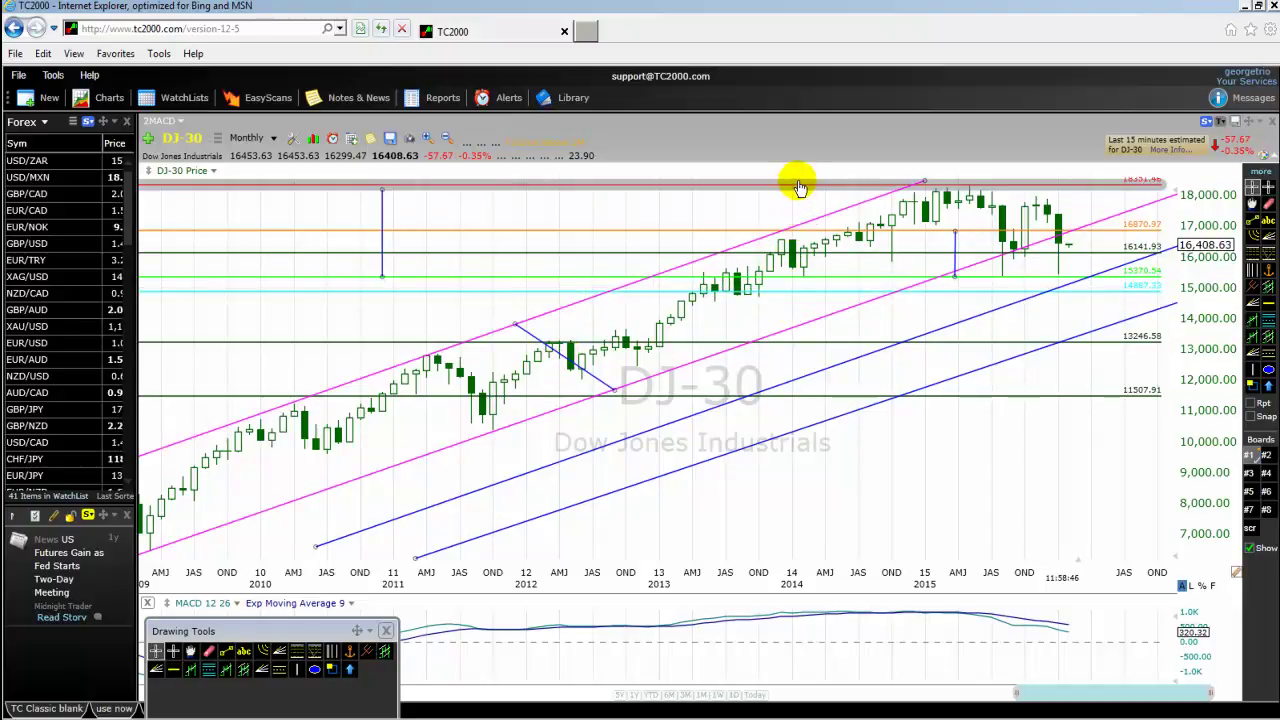
mouse_move(801, 279)
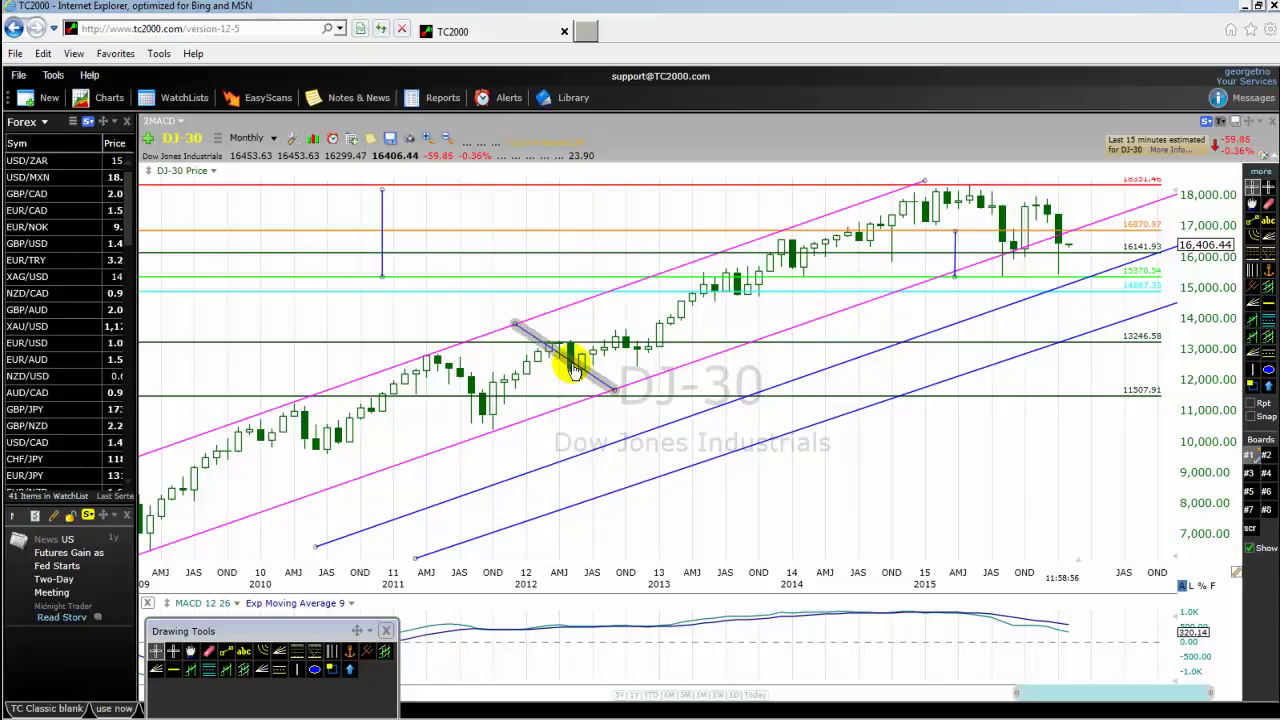
Move the blue channel-width line below the lower magenta line so it runs from the green 15,370.54 level to the 13,246.58 level
left_click_drag(573, 369, 1014, 318)
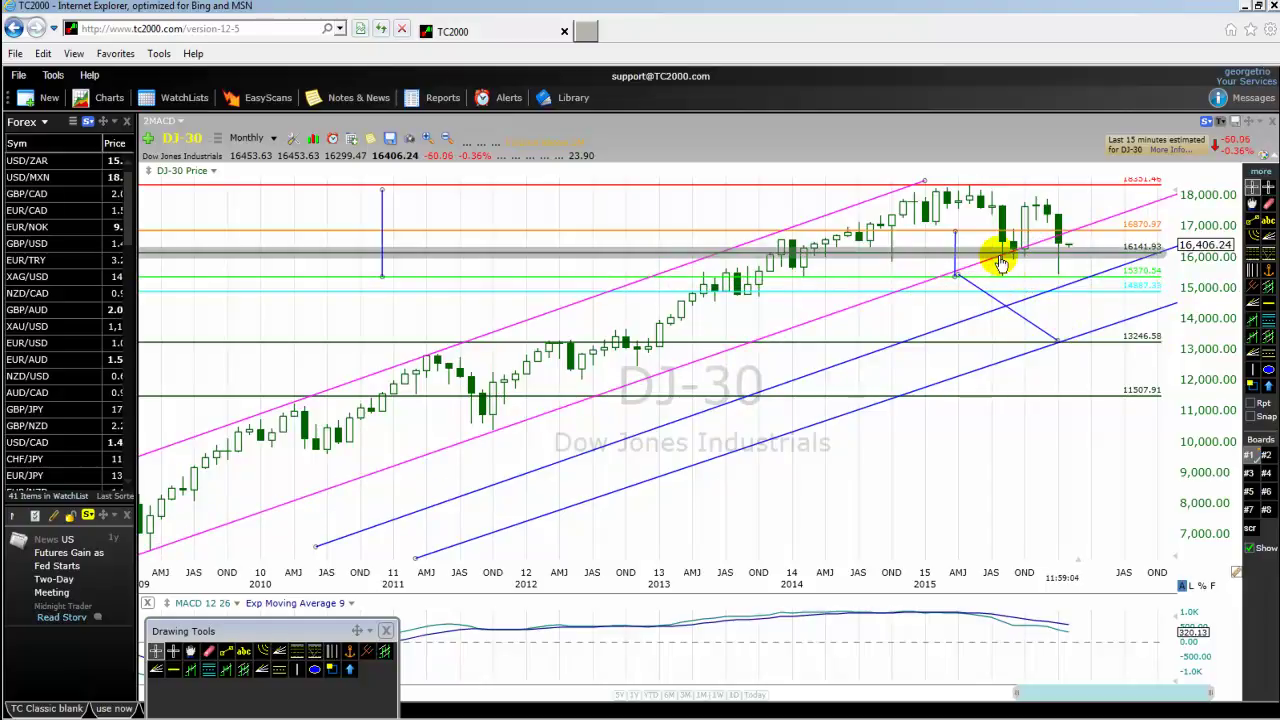
mouse_move(1077, 340)
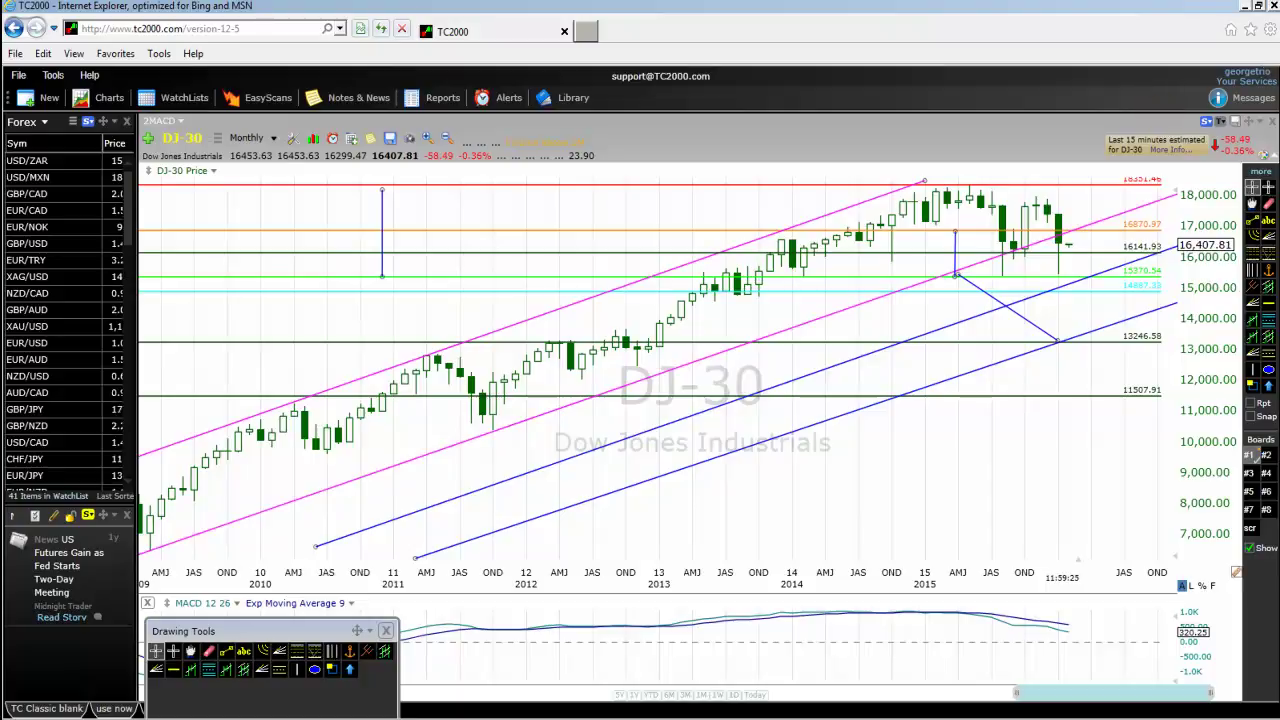
Check the current date and time on the system calendar and clocks
left_click(1170, 15)
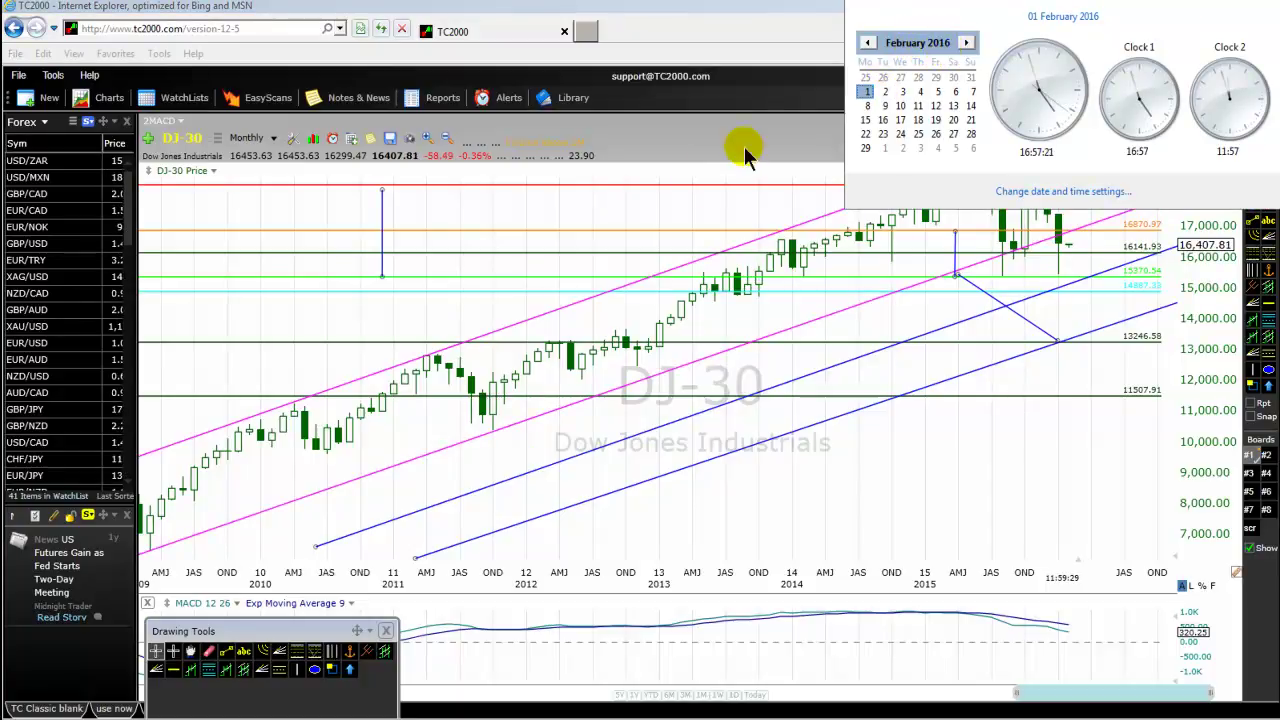
left_click(645, 200)
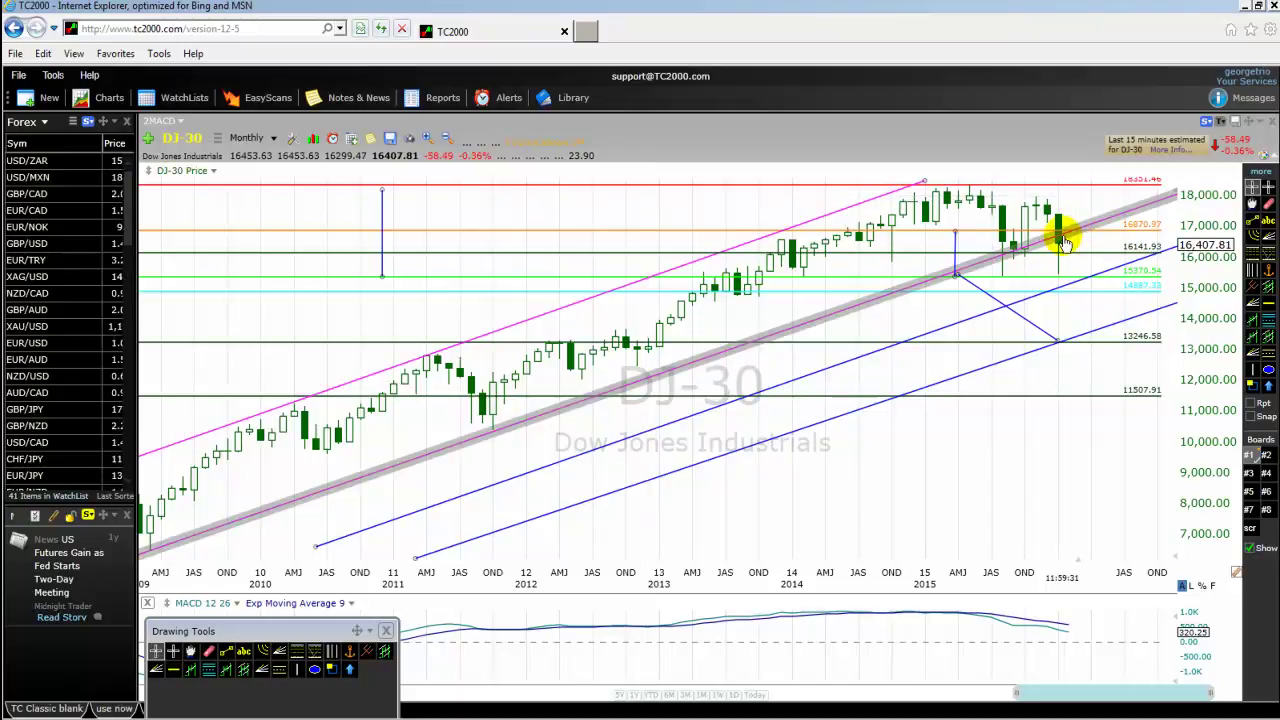
Draw a trend line falling from the orange level to the upper blue support line, and a connected one rising to the lower magenta line
mouse_move(1065, 237)
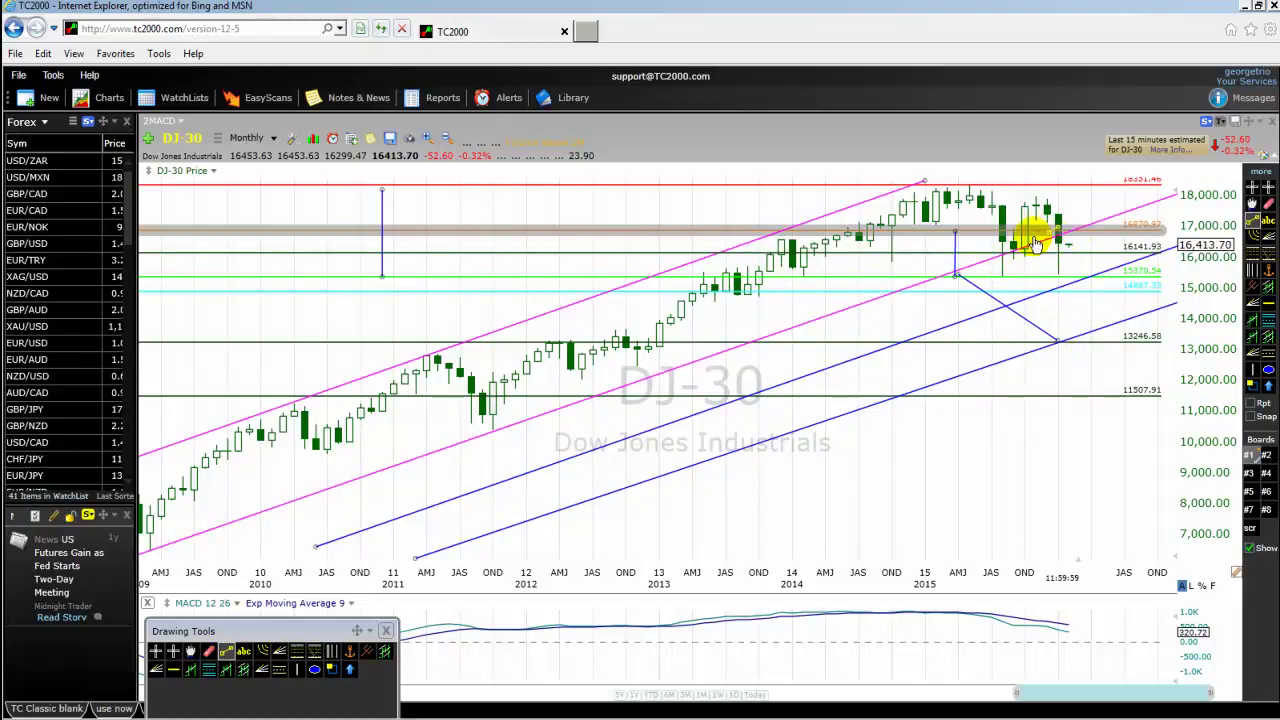
left_click_drag(1035, 237, 1080, 277)
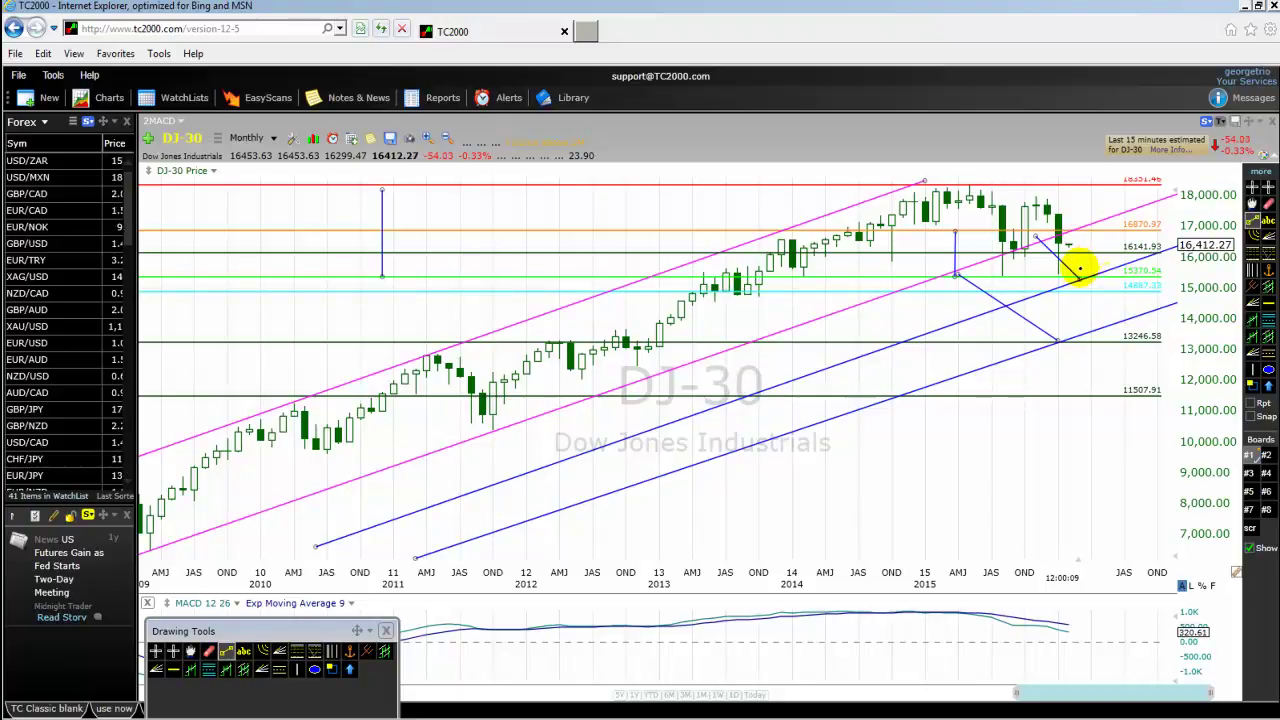
left_click_drag(1066, 314, 1104, 226)
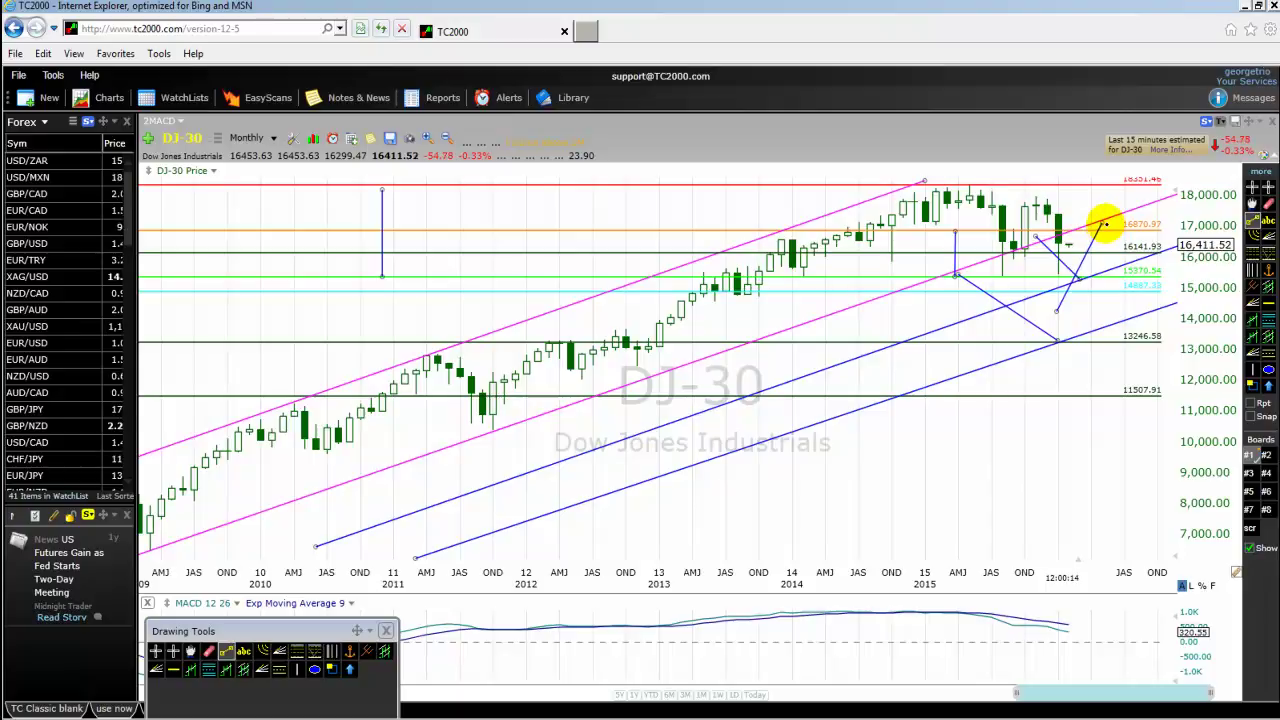
mouse_move(1058, 310)
left_mouse_down()
mouse_move(1088, 288)
mouse_move(1080, 278)
left_mouse_up()
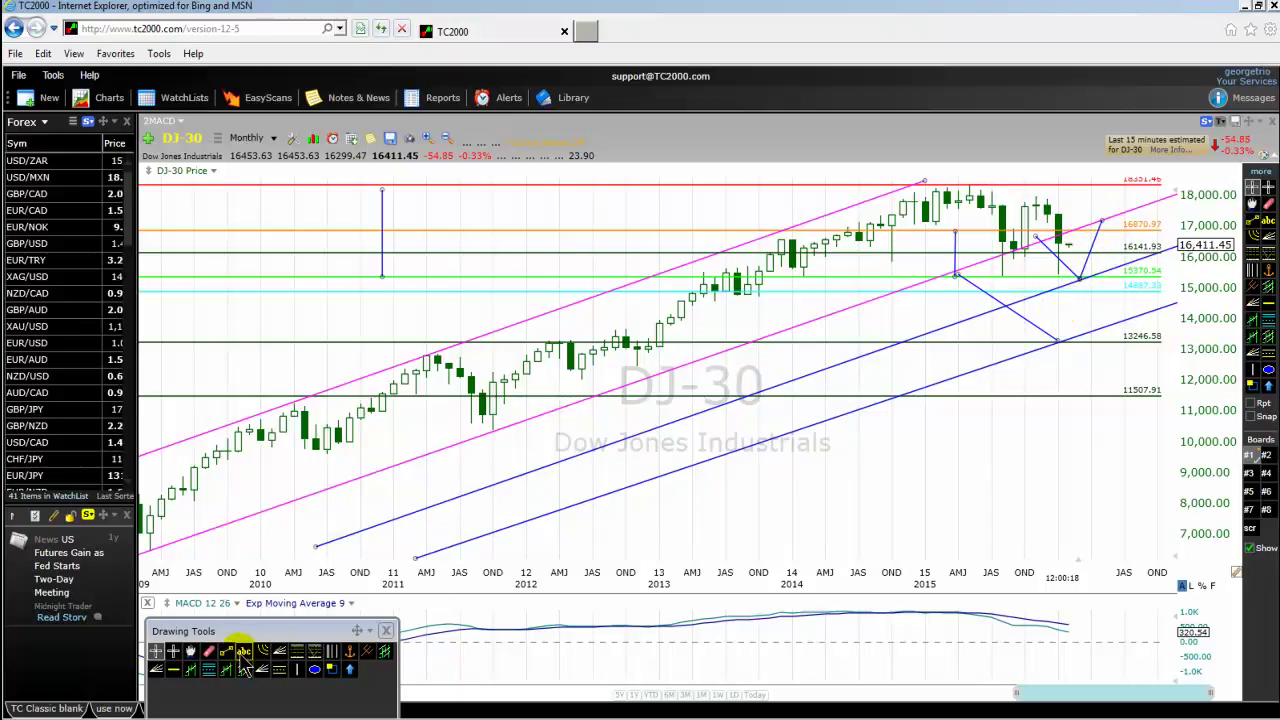
Mark the low point of the projected move with a large green ellipse and its upper end with a smaller one
left_click(315, 670)
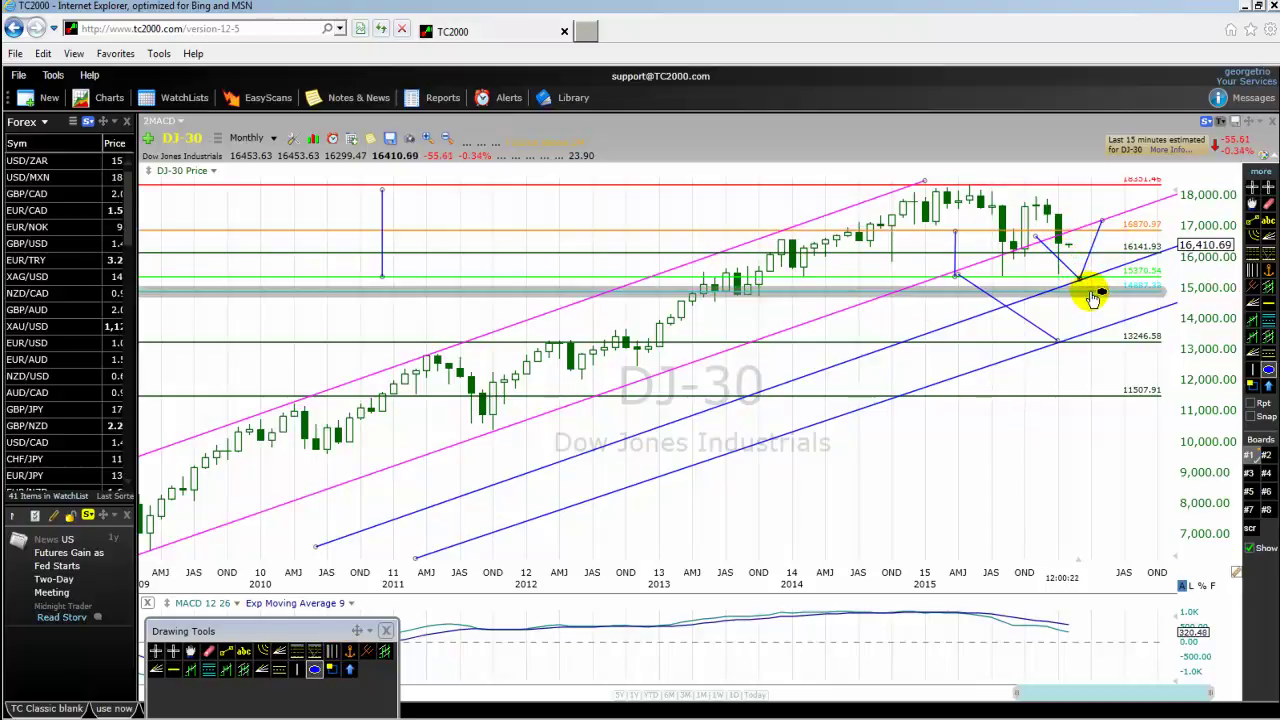
left_click_drag(1080, 280, 1068, 298)
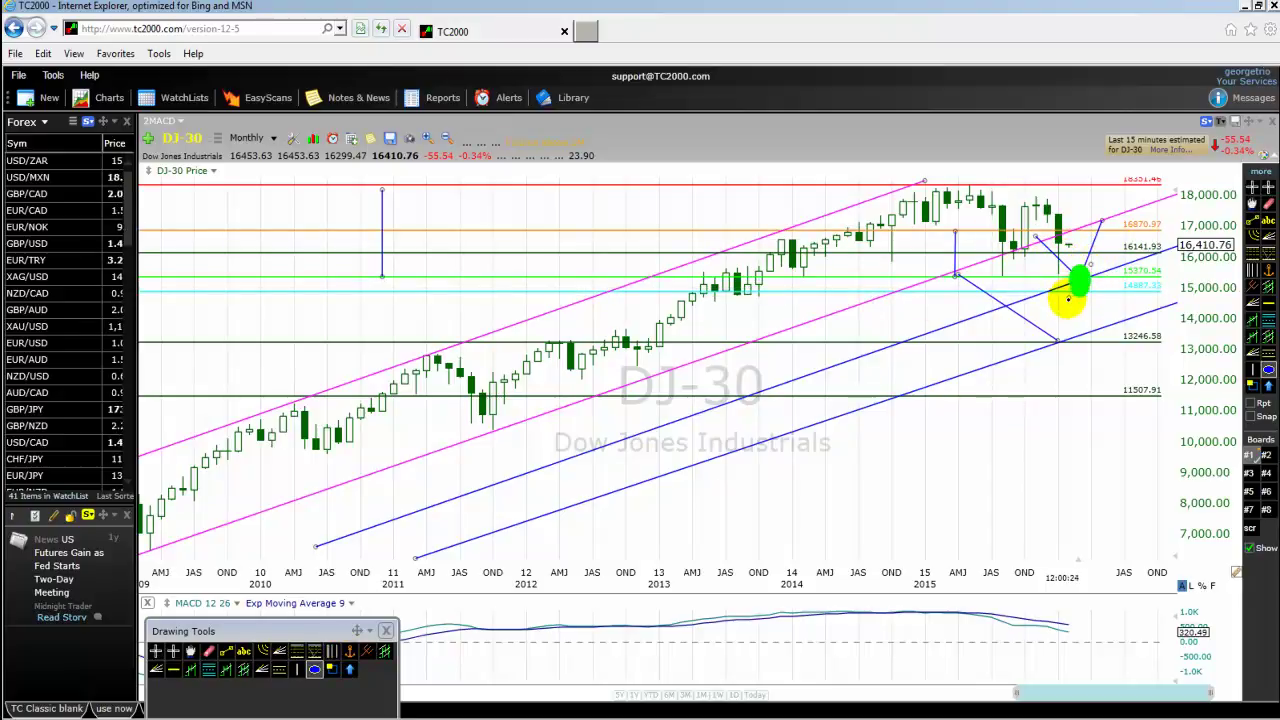
left_click(313, 672)
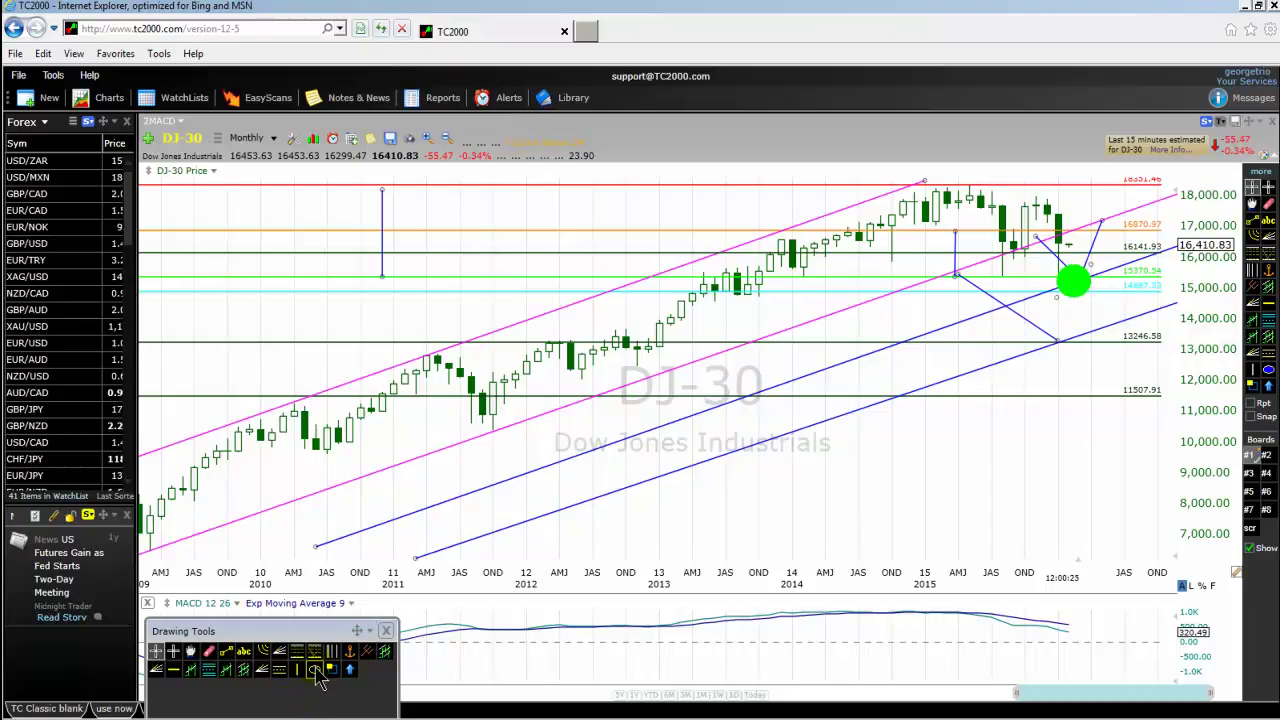
left_click(316, 675)
left_click(1072, 306)
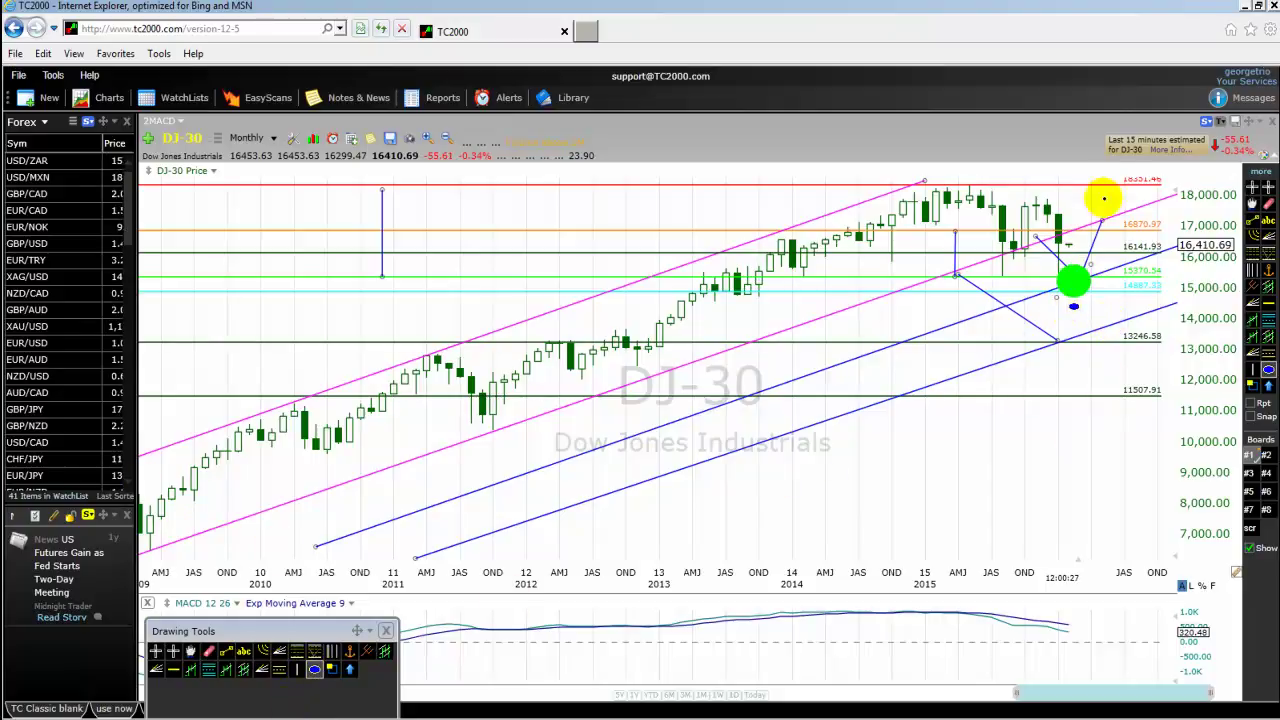
mouse_move(1100, 213)
left_mouse_down()
mouse_move(1093, 232)
mouse_move(1112, 228)
left_mouse_up()
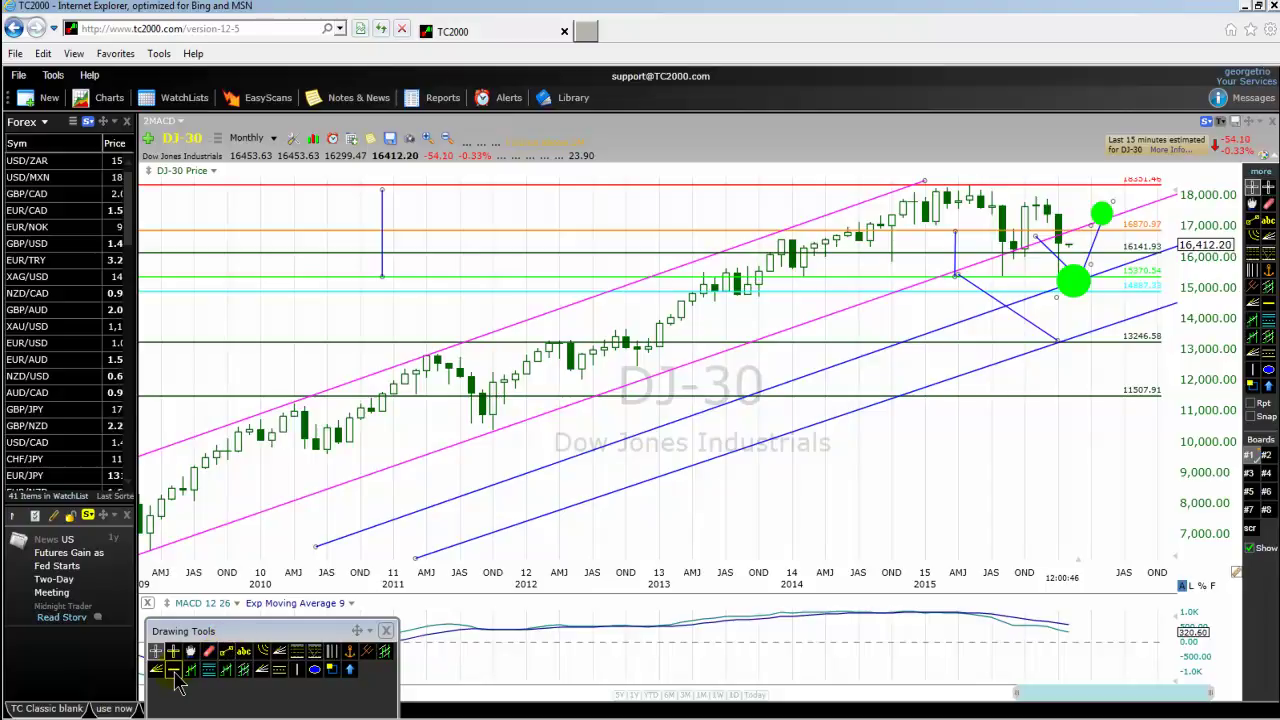
Draw a long rising trend line inside the magenta channel from the early 2009 candles to the red 18,351.46 level
left_click(226, 650)
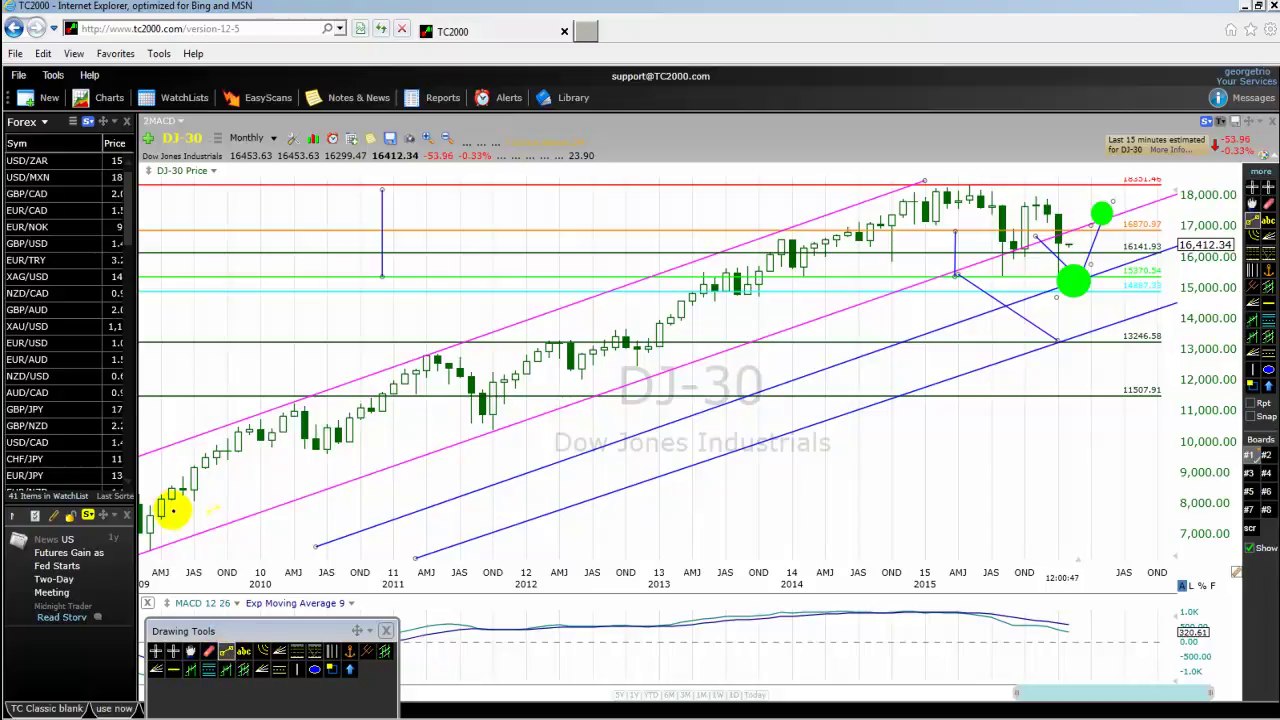
mouse_move(171, 509)
left_mouse_down()
mouse_move(586, 420)
mouse_move(830, 246)
mouse_move(1058, 180)
left_mouse_up()
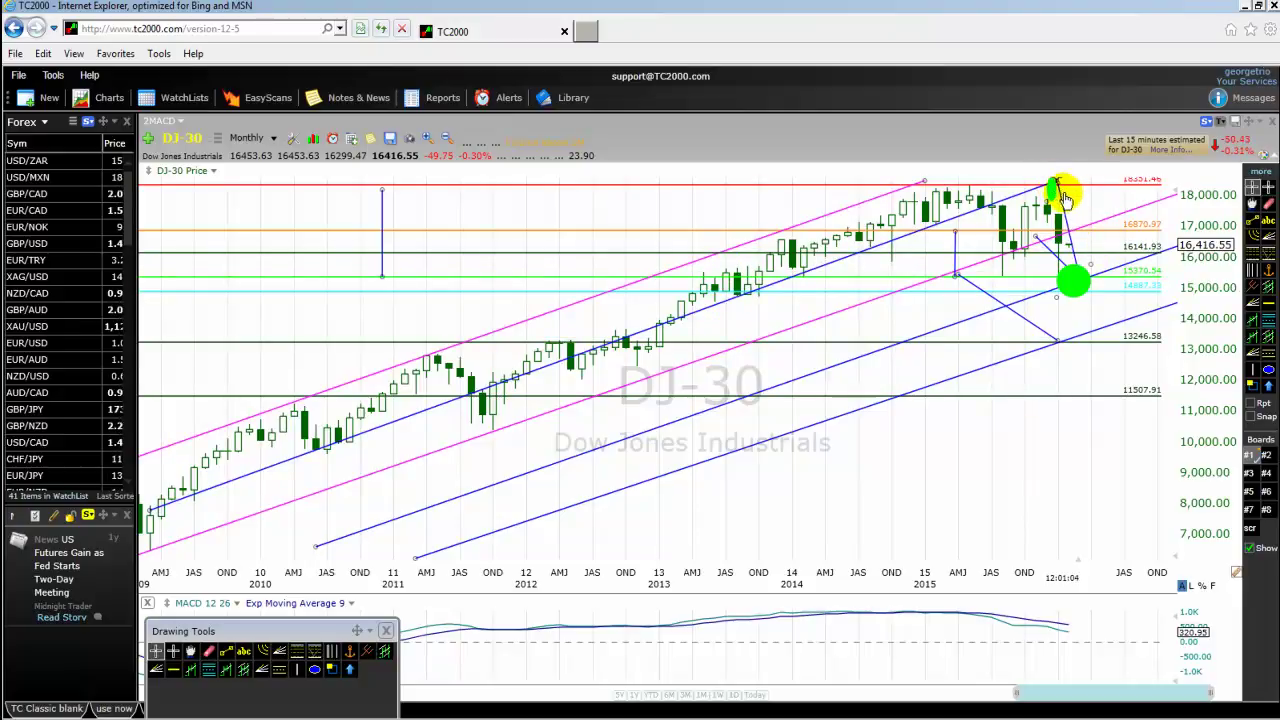
Place the projected rise's upper end on the lower magenta line, and the small green ellipse at the upper end of the long trend line
left_click_drag(1057, 188, 1112, 218)
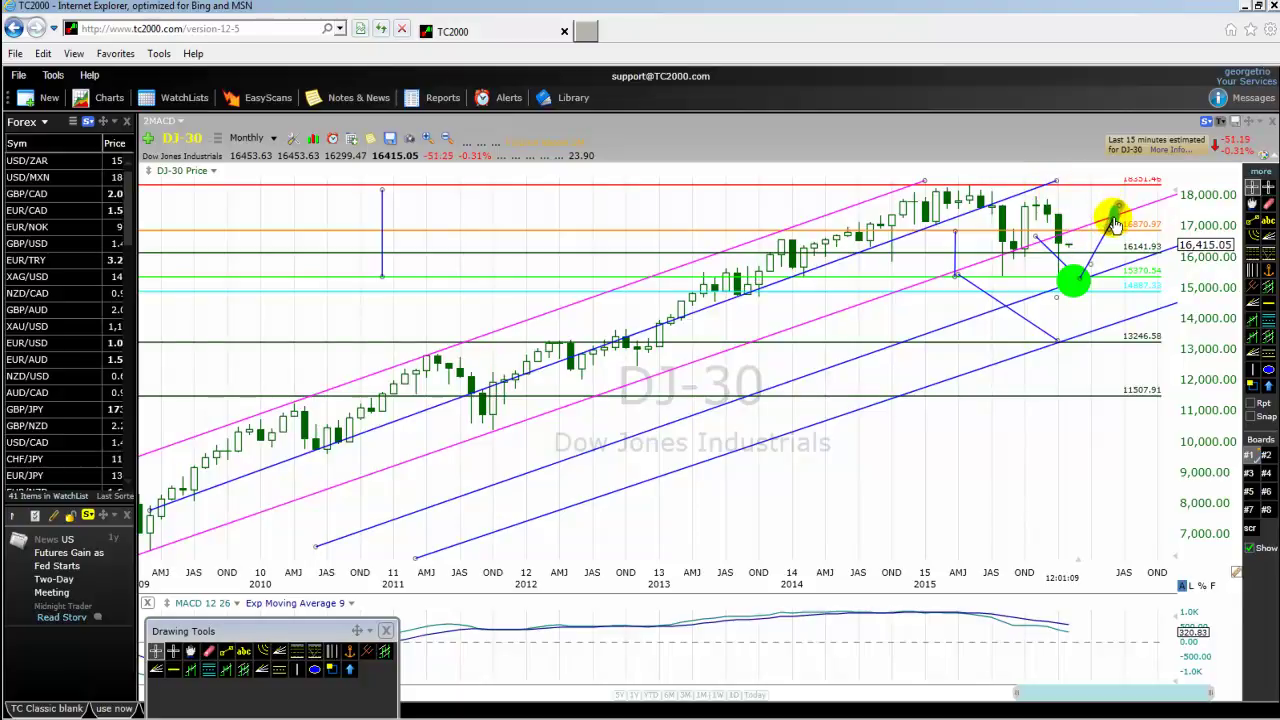
left_click(1114, 214)
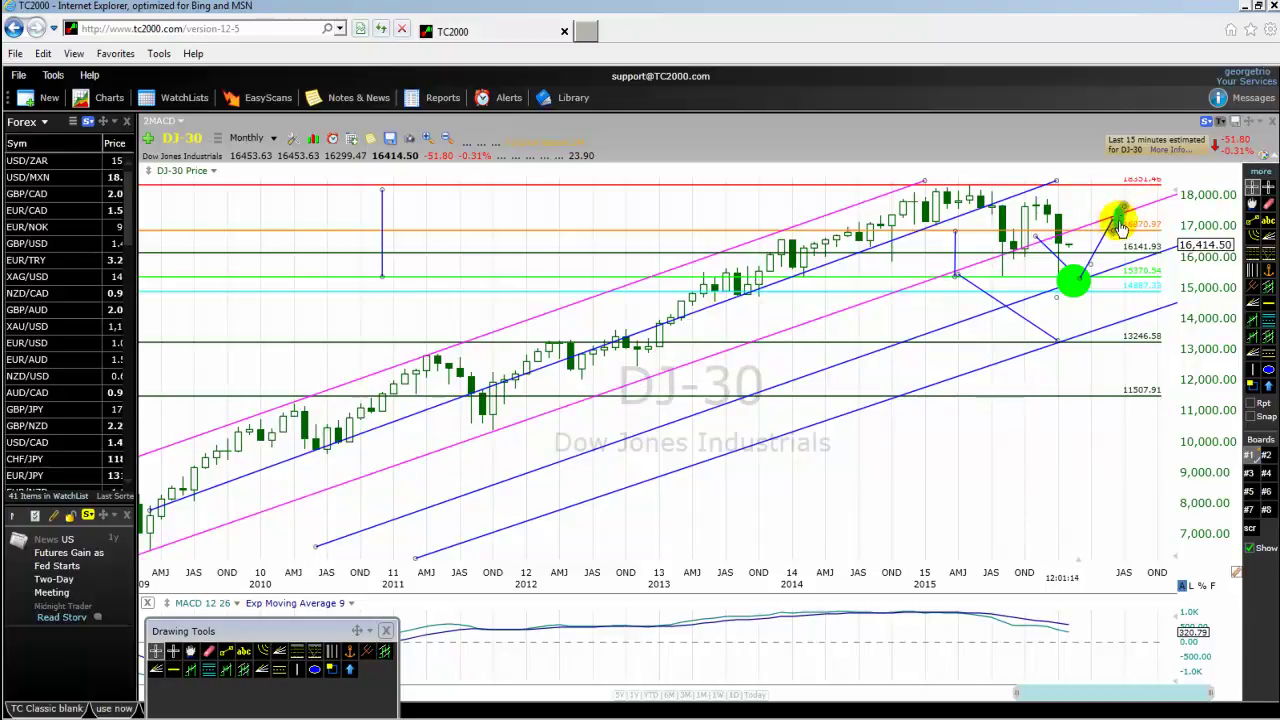
mouse_move(1118, 218)
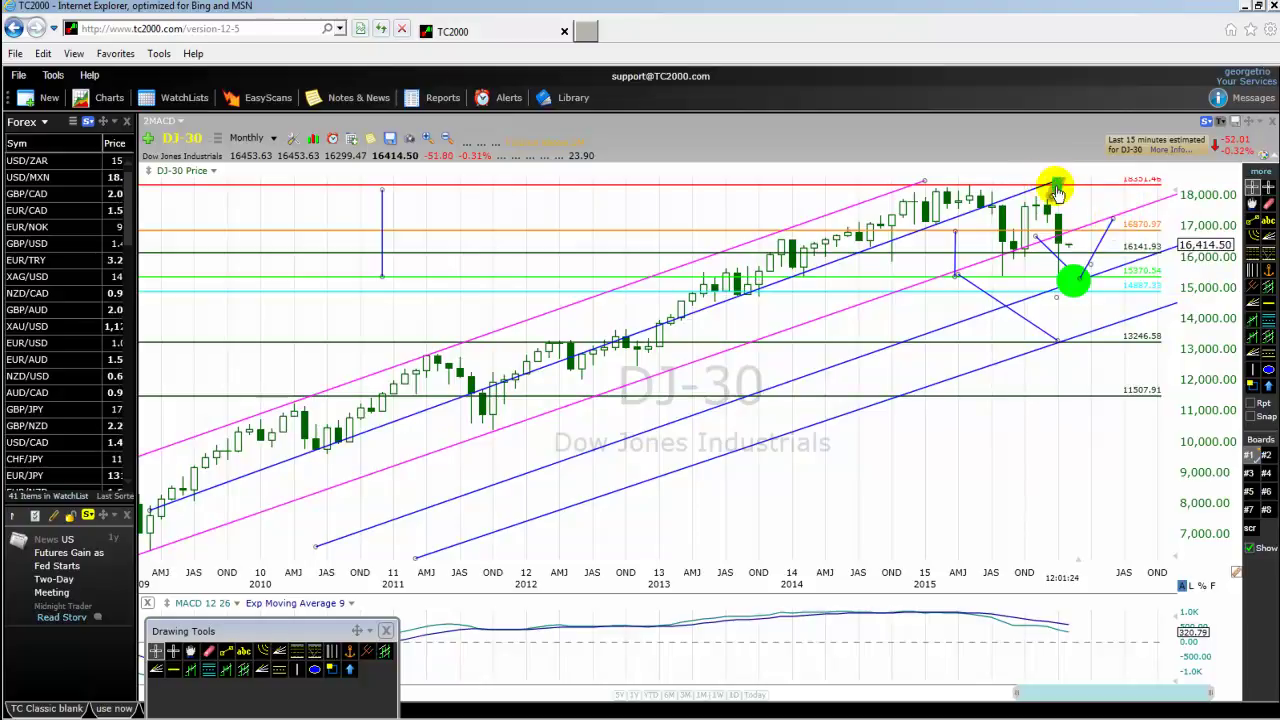
right_click(1072, 288)
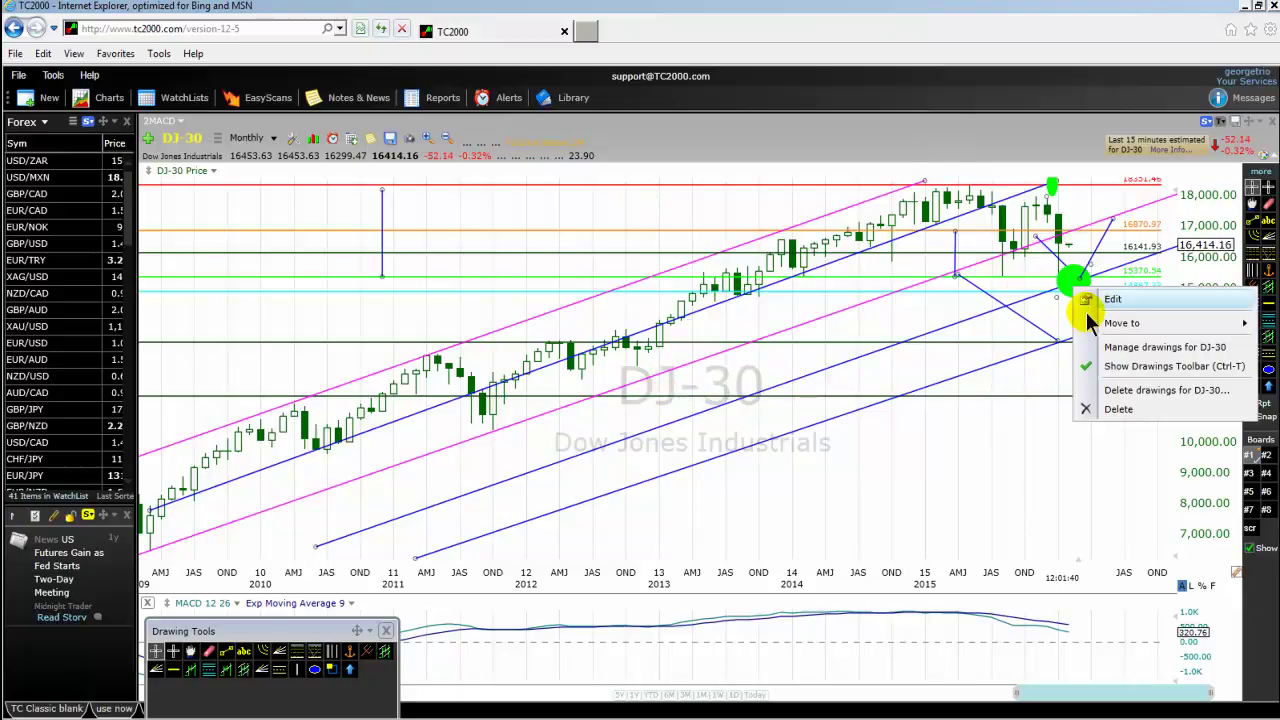
left_click(830, 490)
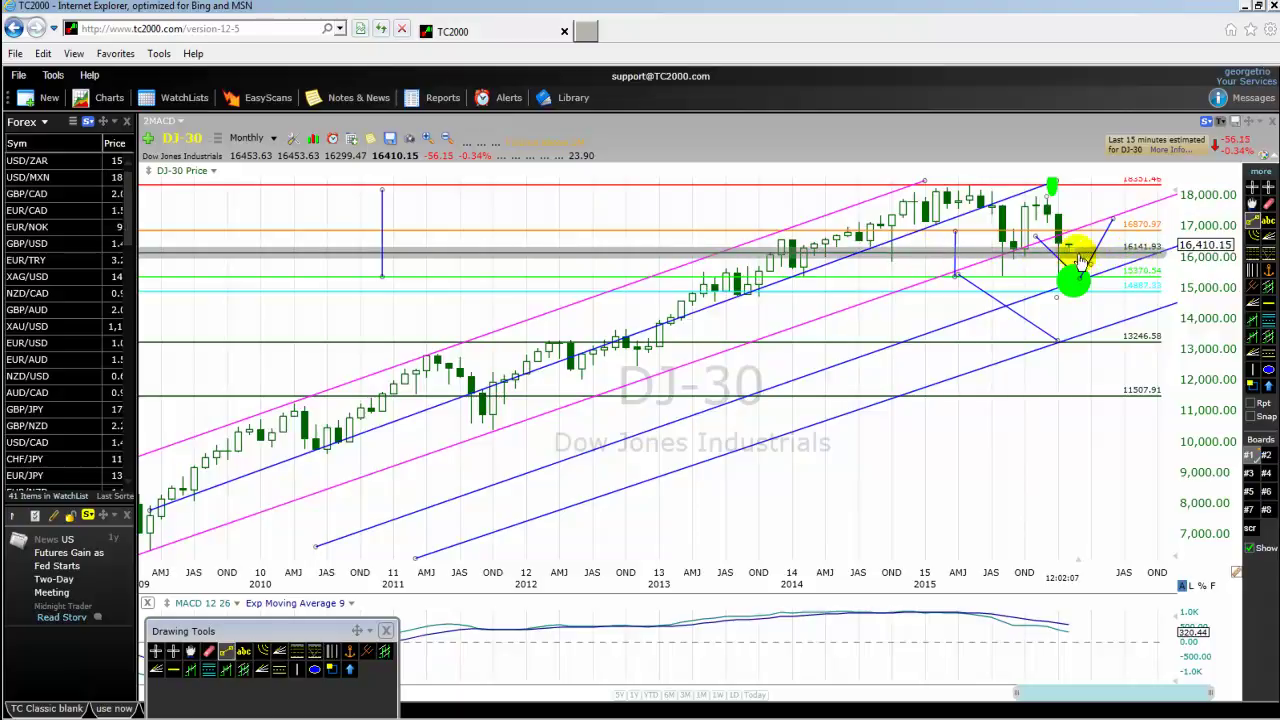
Switch the chart to the hourly time frame and draw a rising trend line from the latest candles to the magenta line
left_click(274, 140)
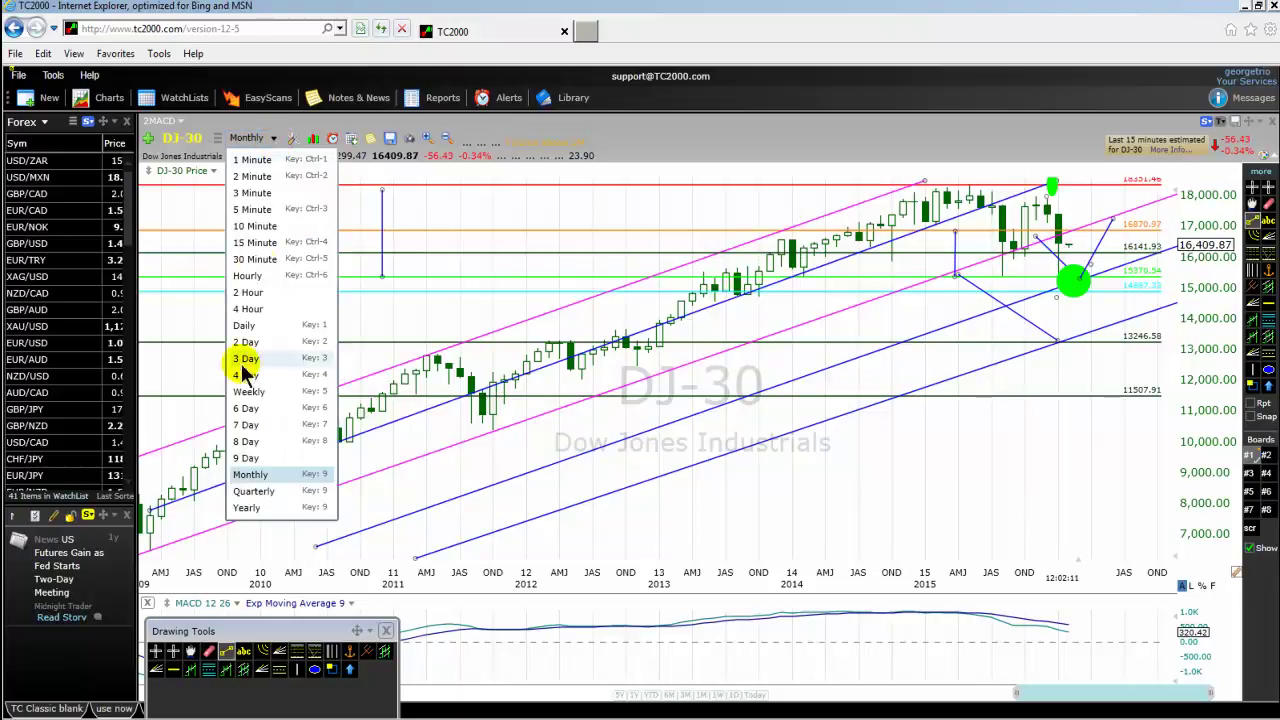
left_click(252, 279)
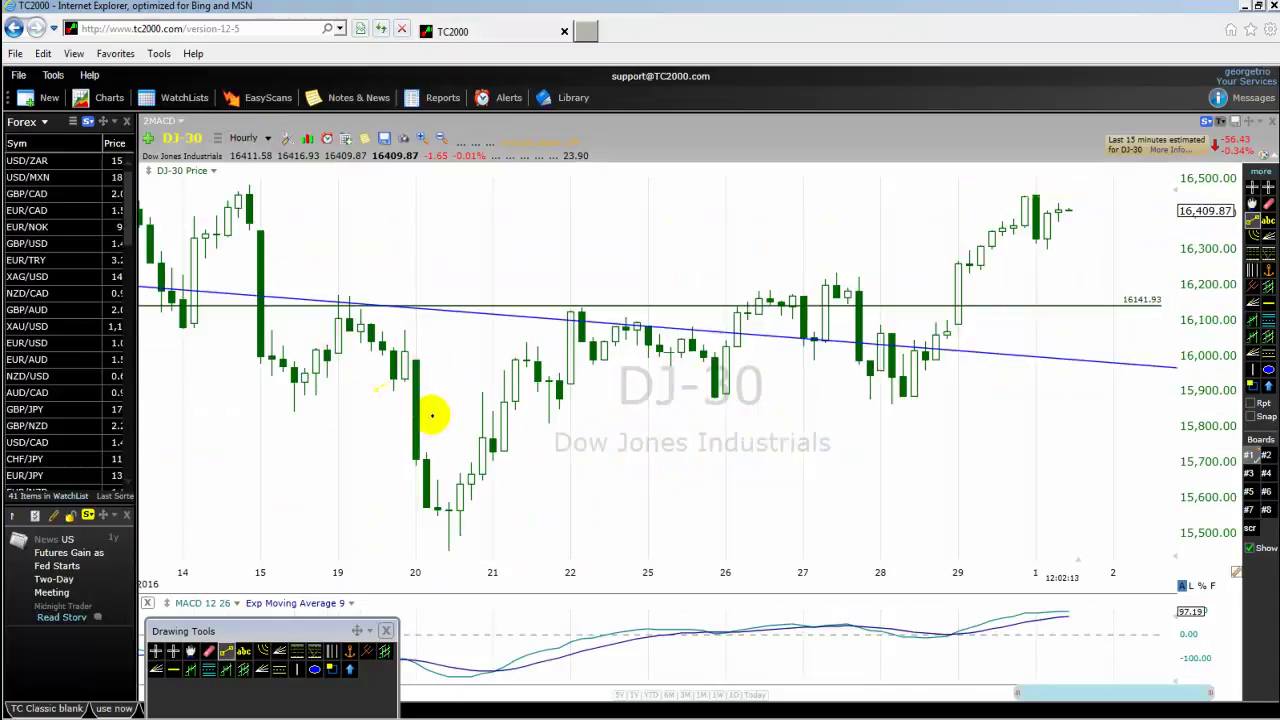
scroll(1006, 400, "down", 5)
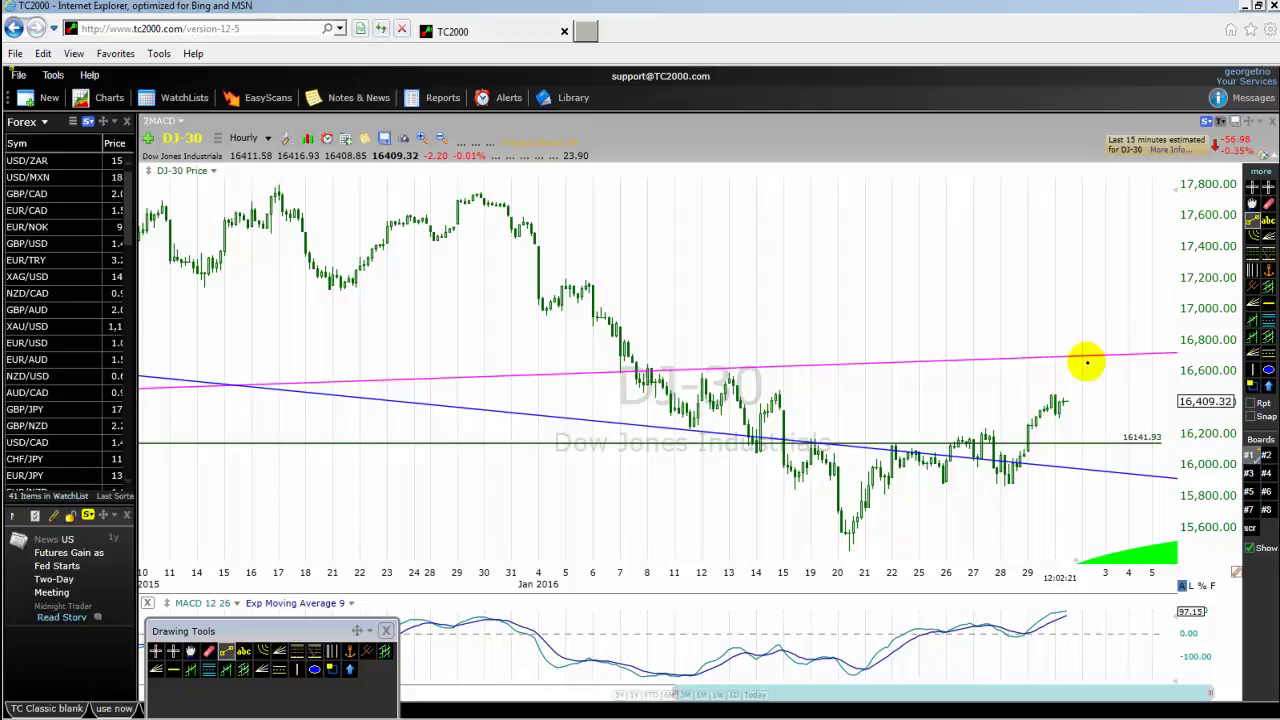
left_click_drag(1050, 420, 1100, 358)
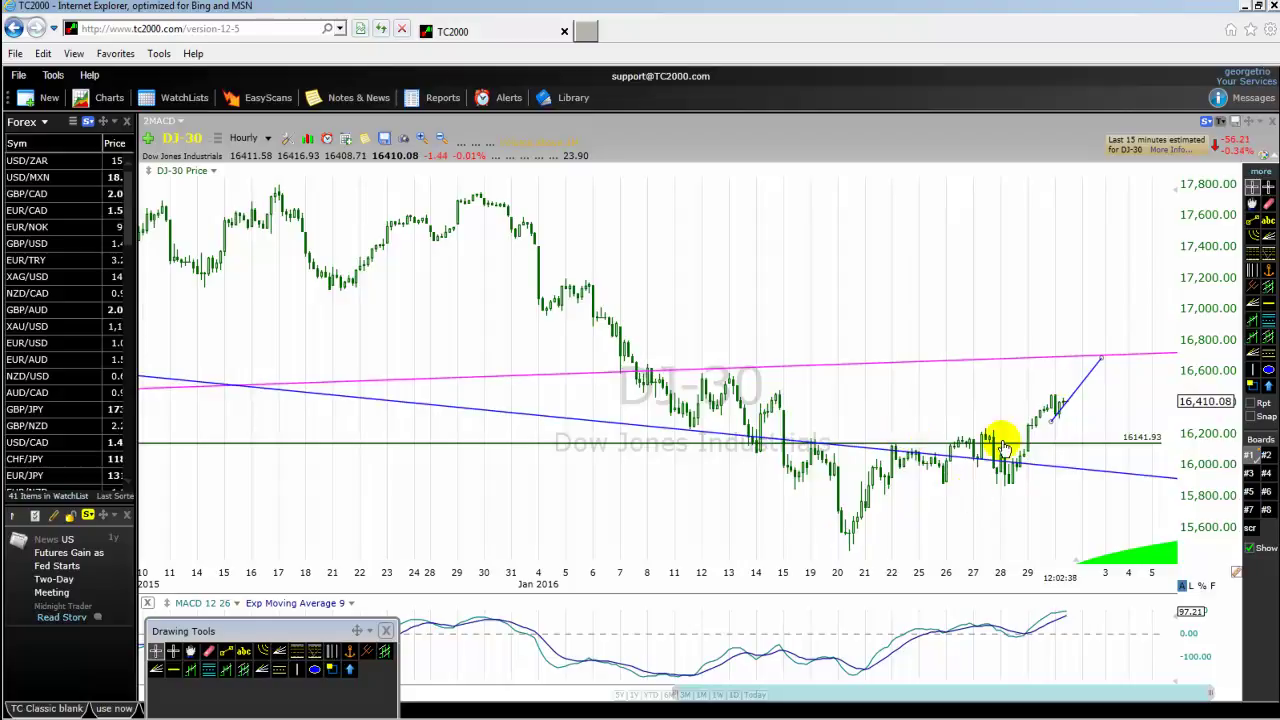
Mark the three lows of the head-and-shoulders shape below the 16,141.93 level with green ellipses near January 15, 20 and 28
left_click(315, 672)
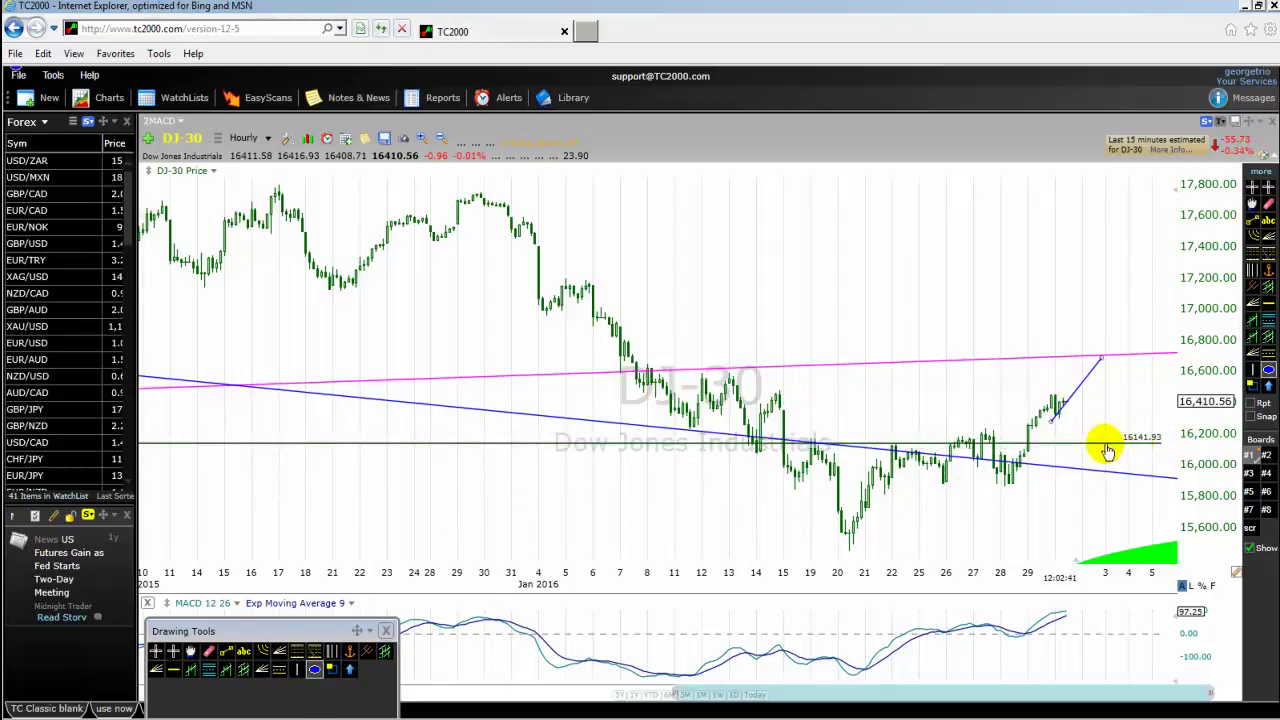
left_click_drag(822, 552, 876, 526)
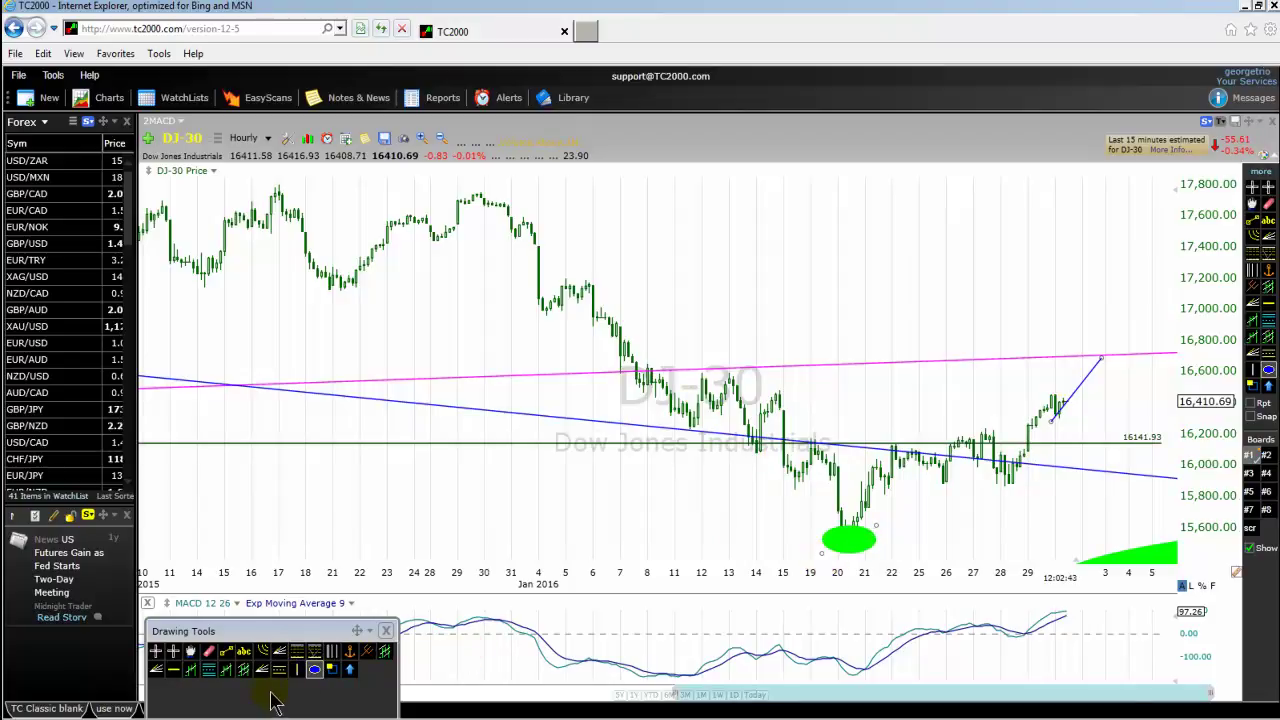
left_click(826, 473)
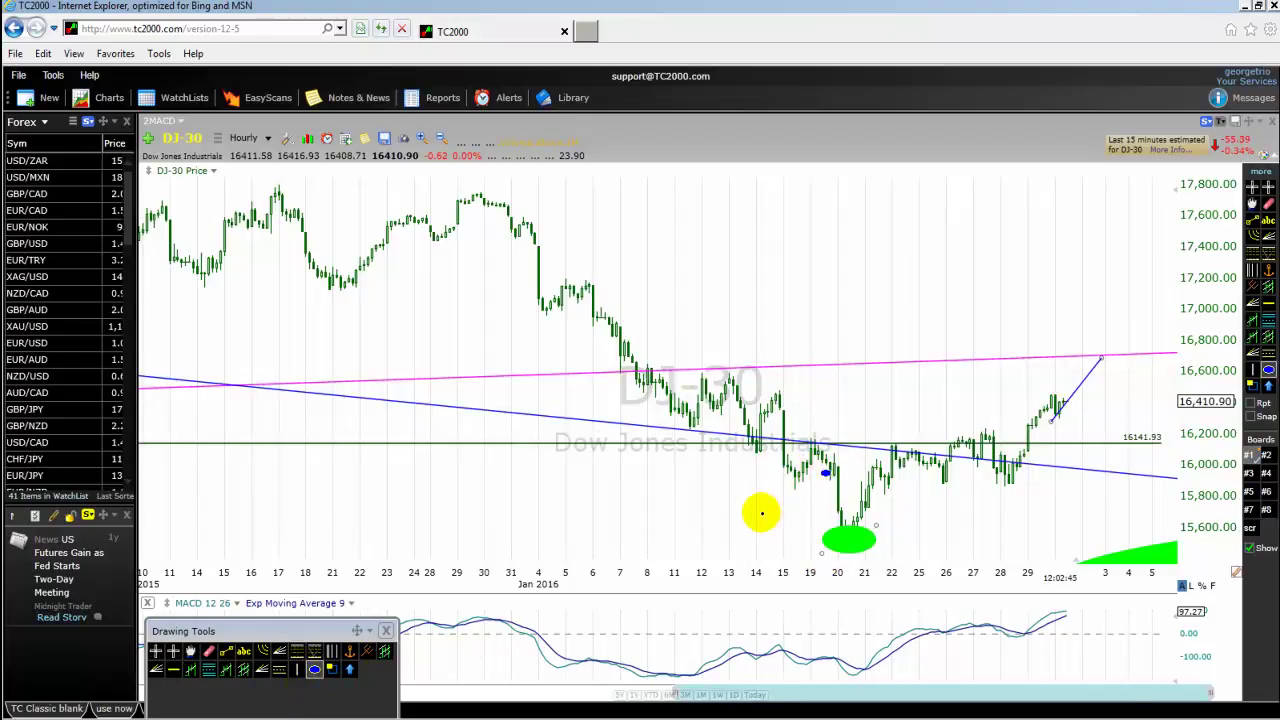
left_click(760, 512)
left_click(316, 672)
left_click(1100, 527)
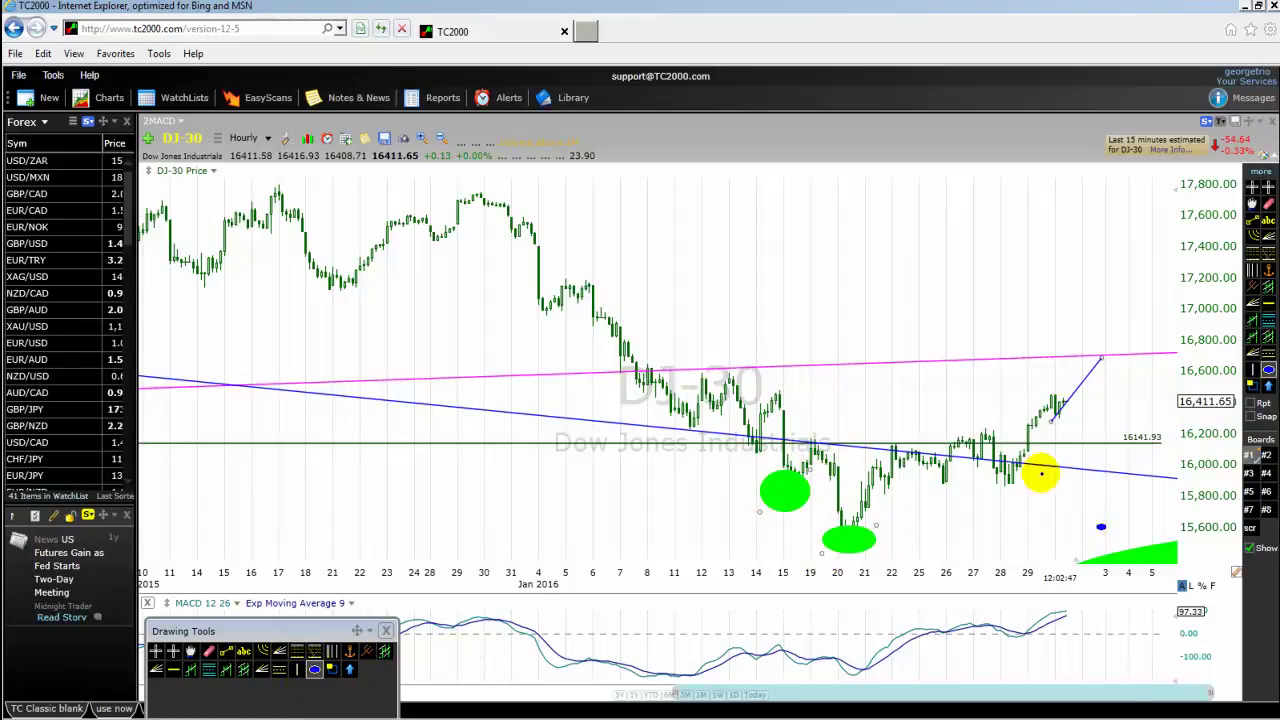
left_click_drag(1040, 474, 985, 503)
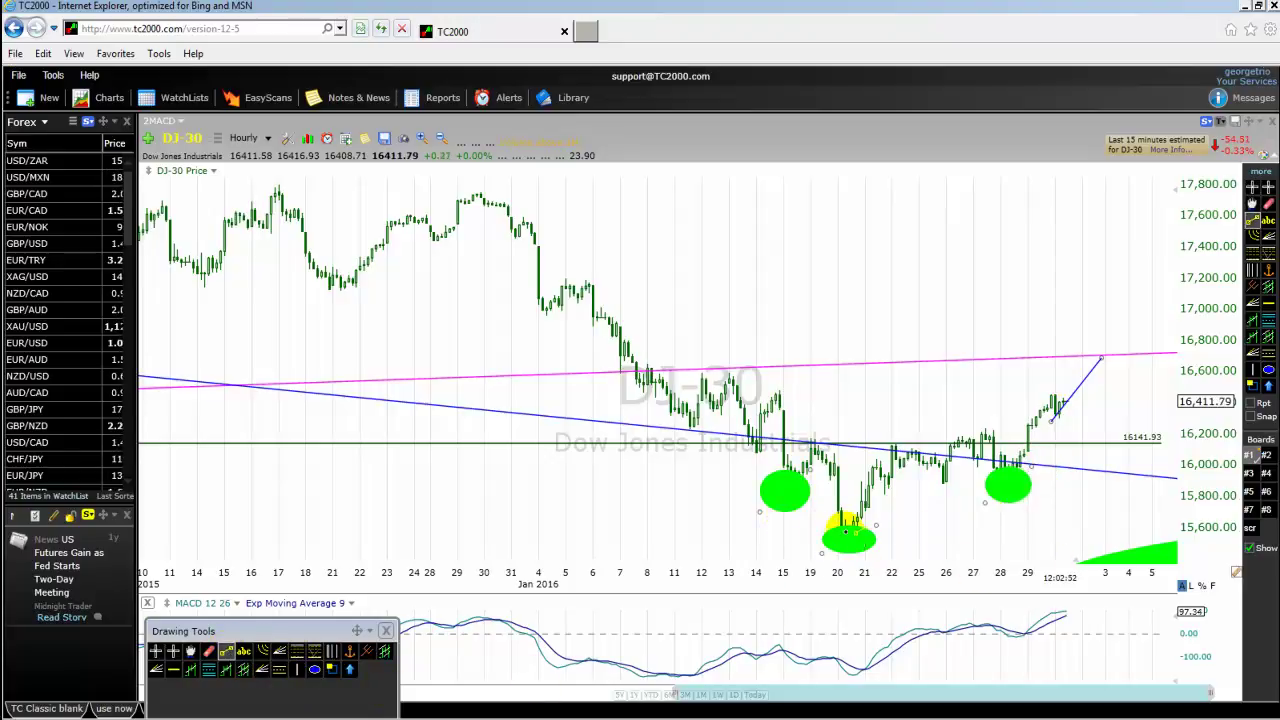
Project the distance from the lowest low to the 16,141.93 level upward with a vertical line reaching the magenta line, and delete that line
left_click_drag(848, 535, 849, 461)
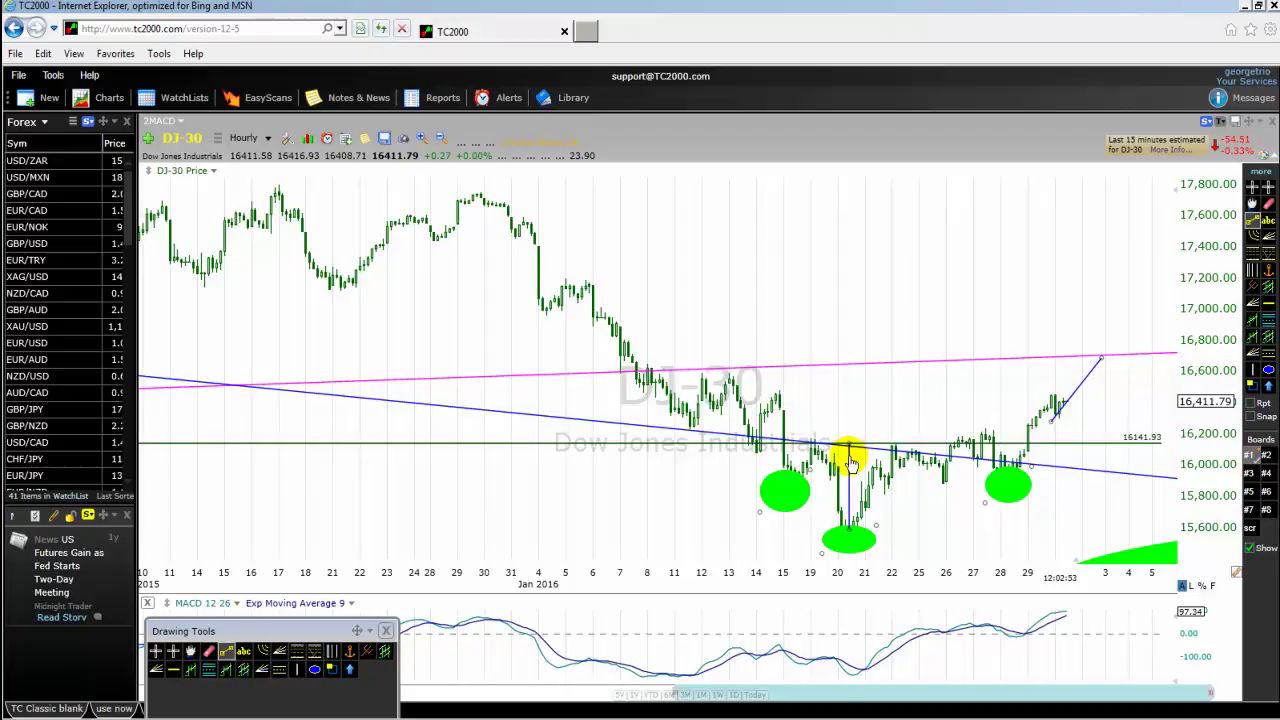
left_click_drag(849, 523, 929, 427)
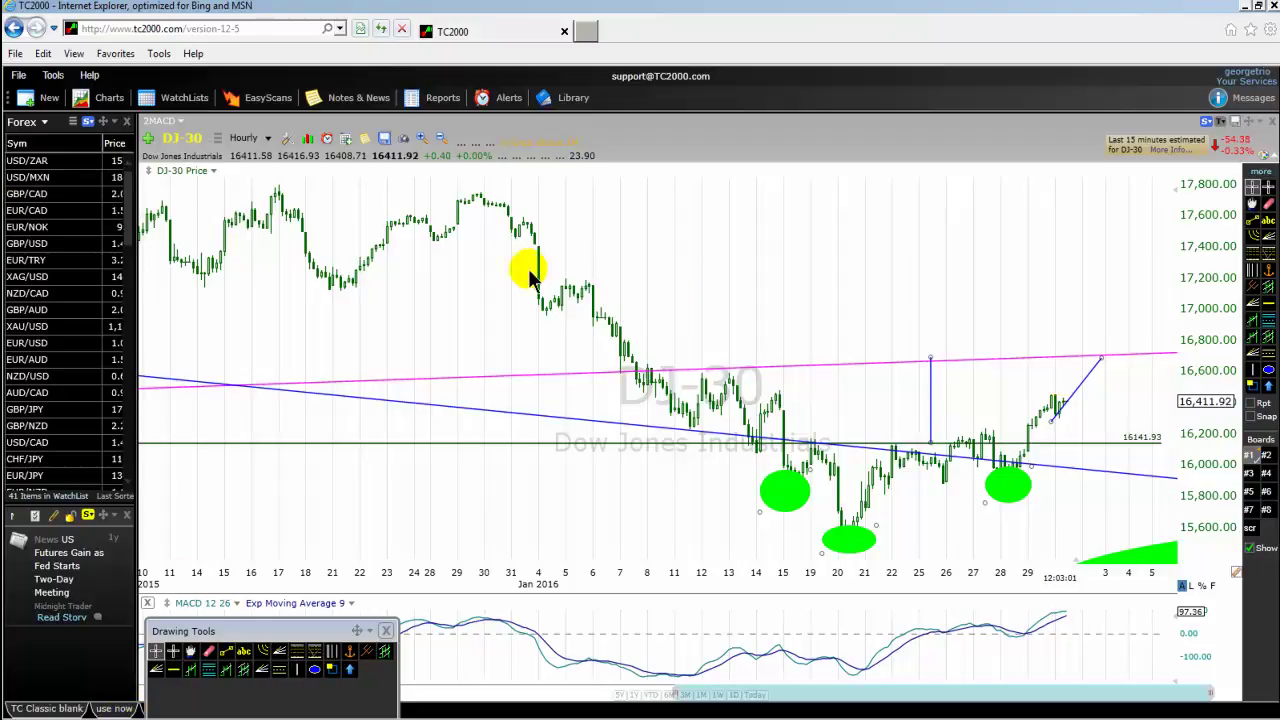
right_click(930, 405)
left_click(993, 553)
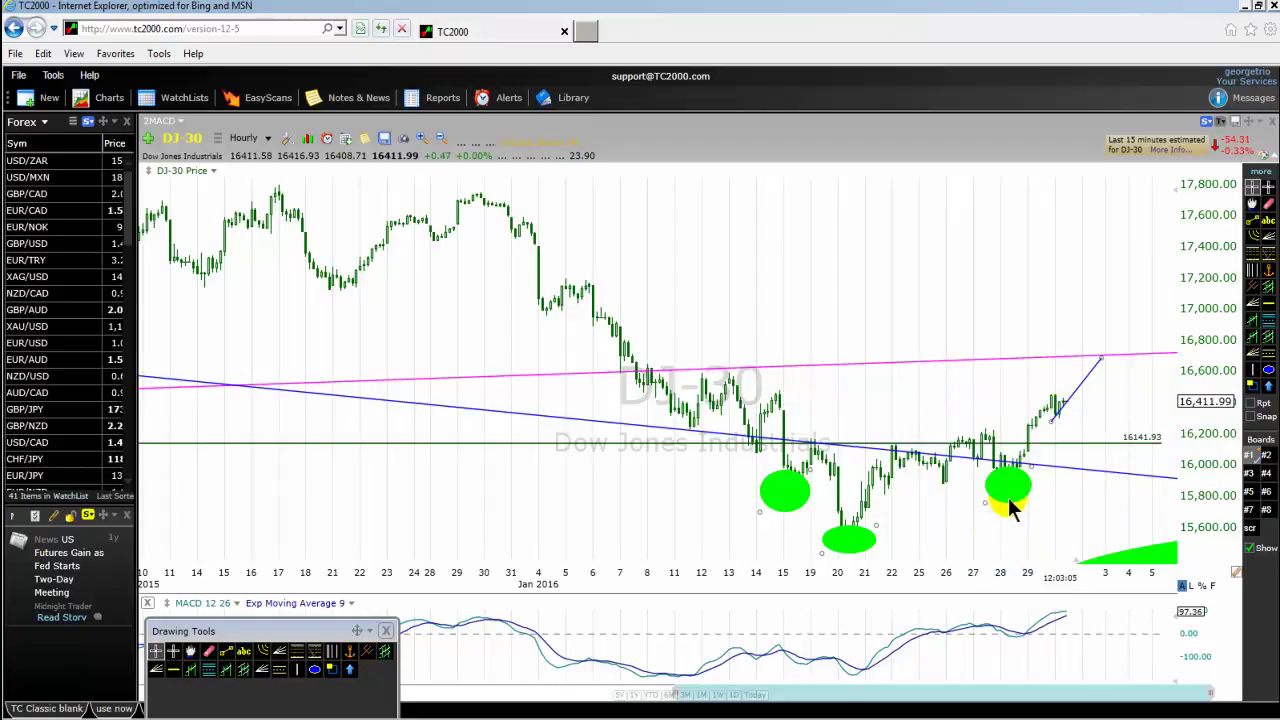
Delete the three green ellipses marking the January lows
right_click(1016, 492)
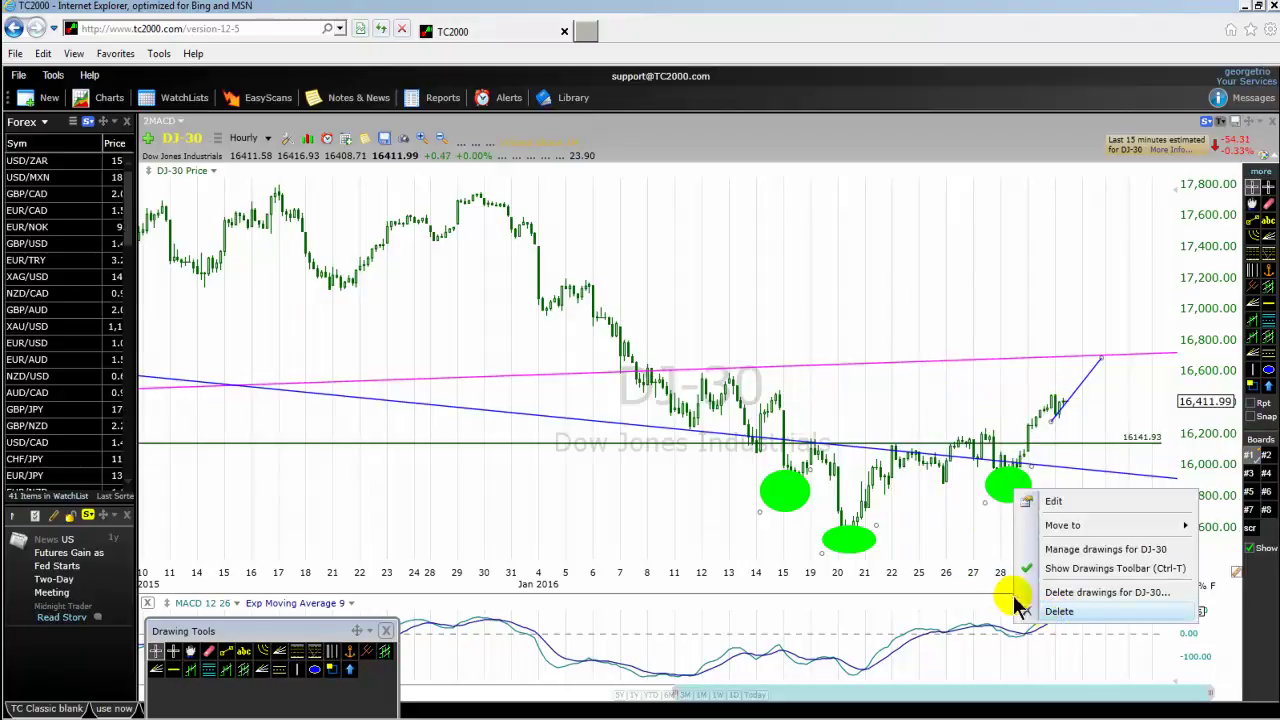
left_click(1060, 612)
right_click(853, 551)
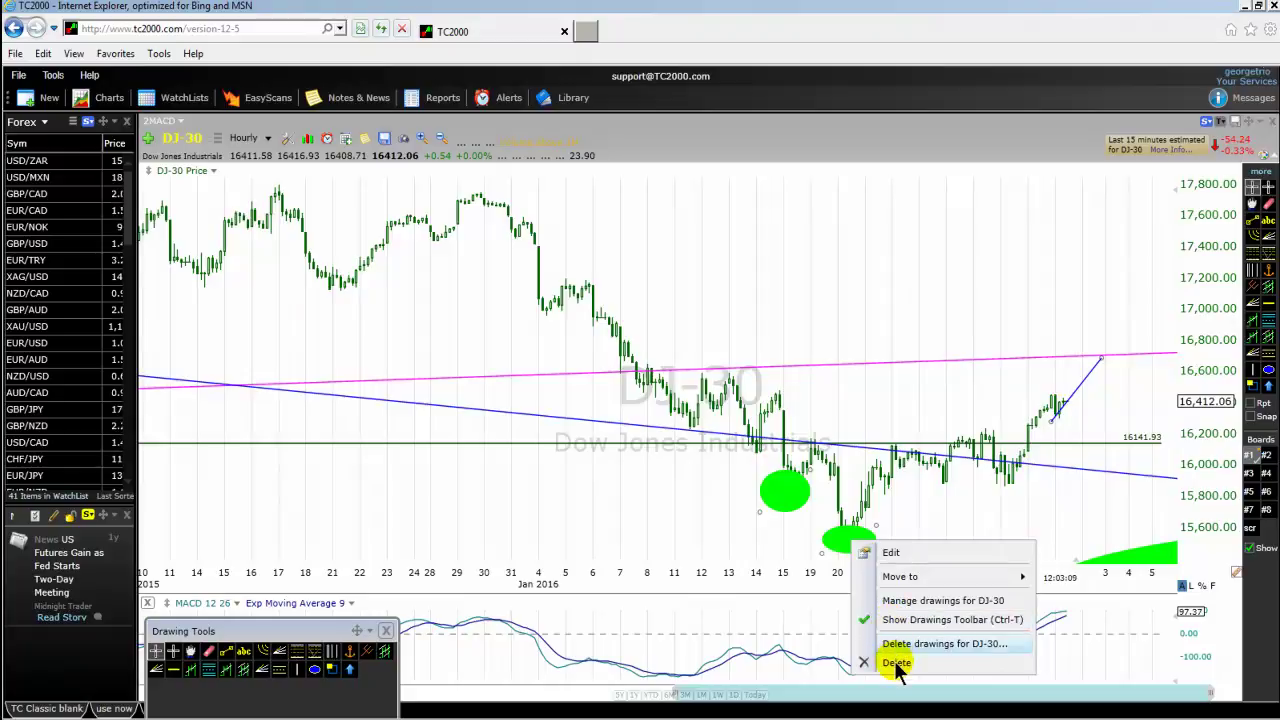
left_click(790, 522)
right_click(789, 499)
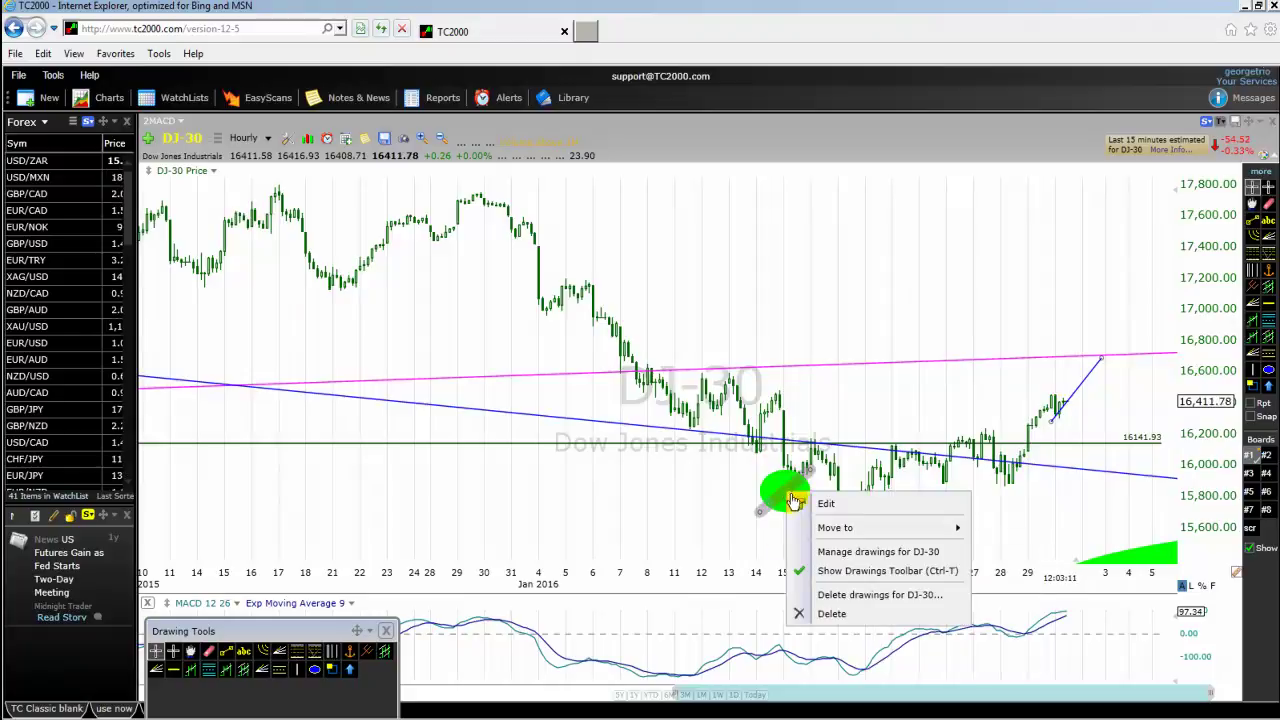
left_click(841, 615)
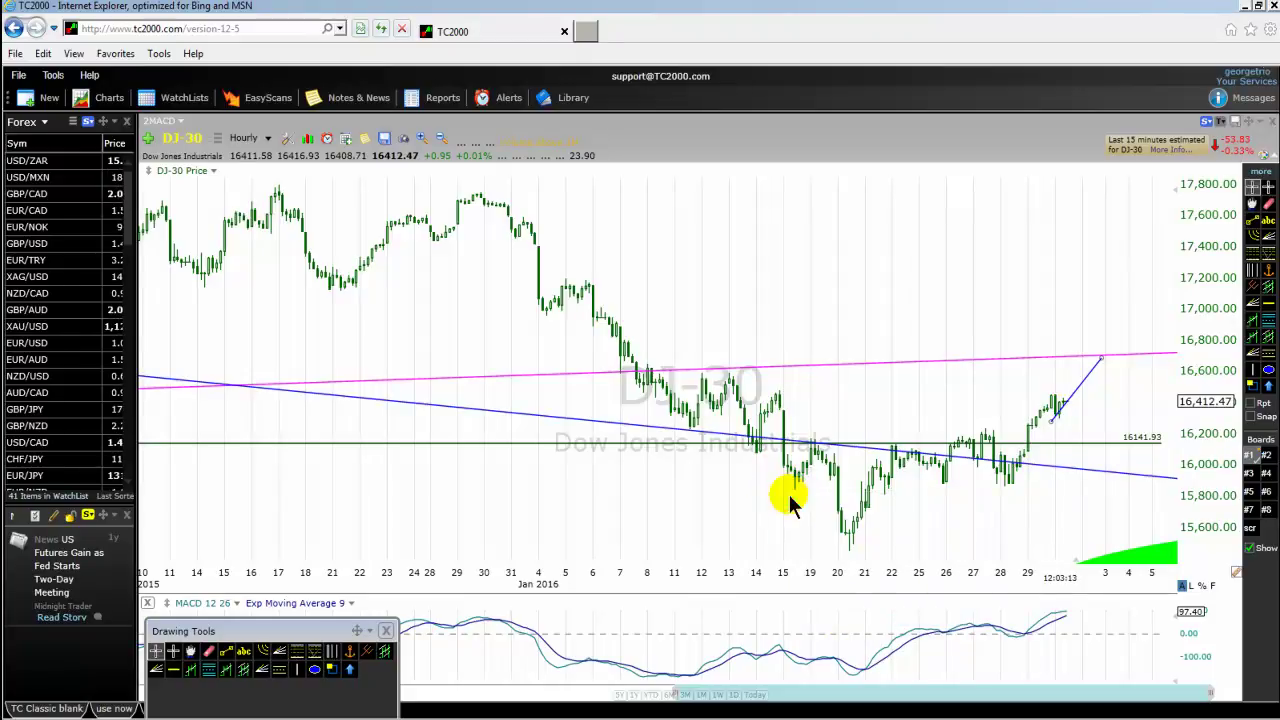
Switch the chart to the daily time frame and examine recent candles against the magenta line and the 16,870.97 and 16,141.93 levels
left_click(268, 140)
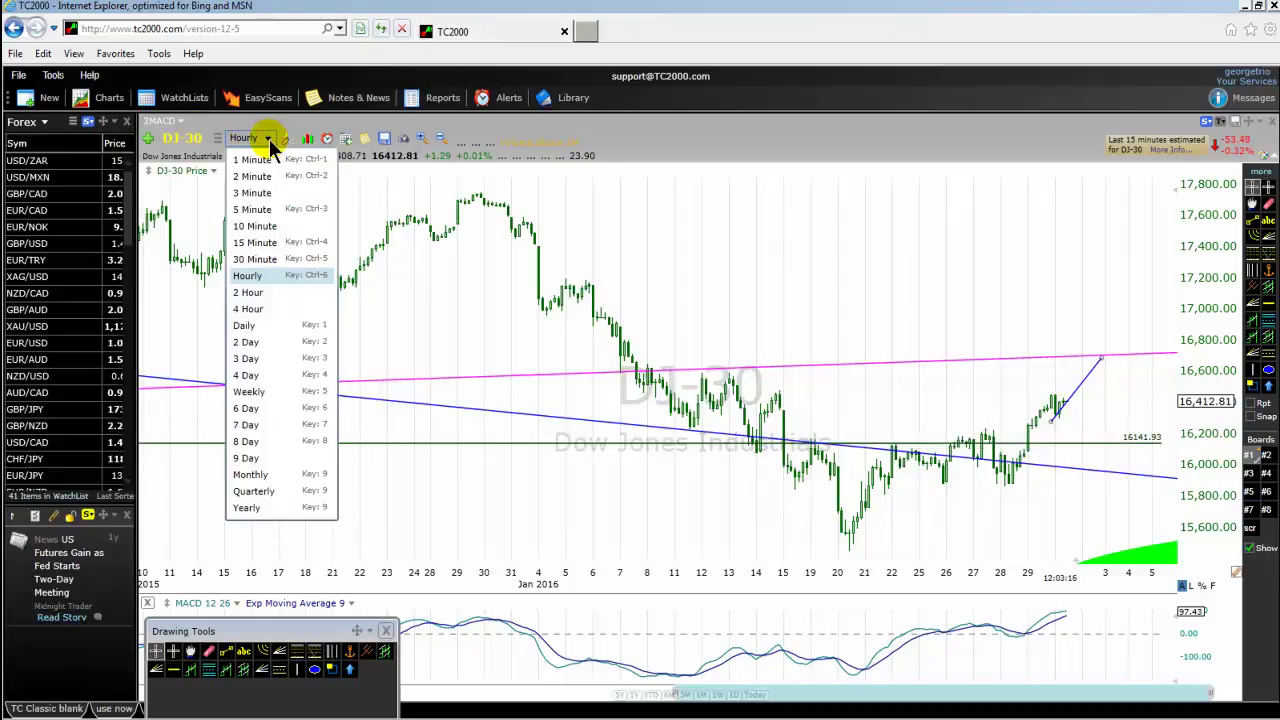
left_click(246, 328)
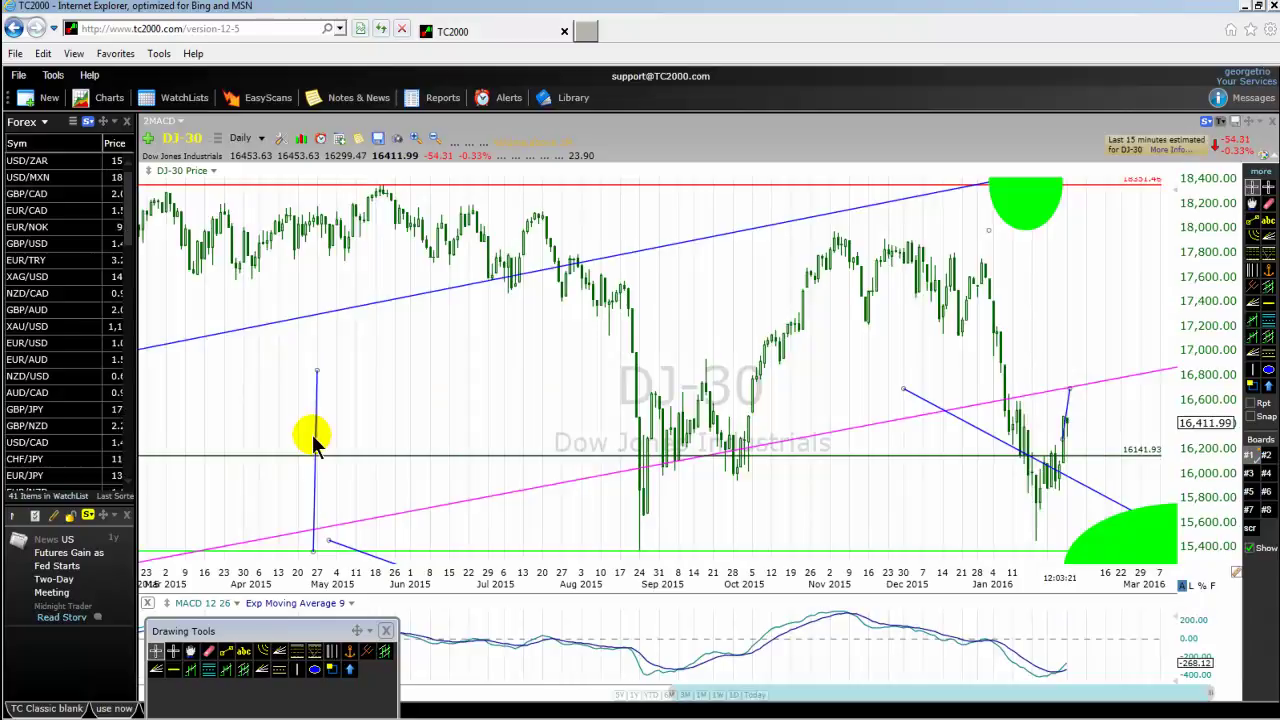
scroll(312, 434, "down", 5)
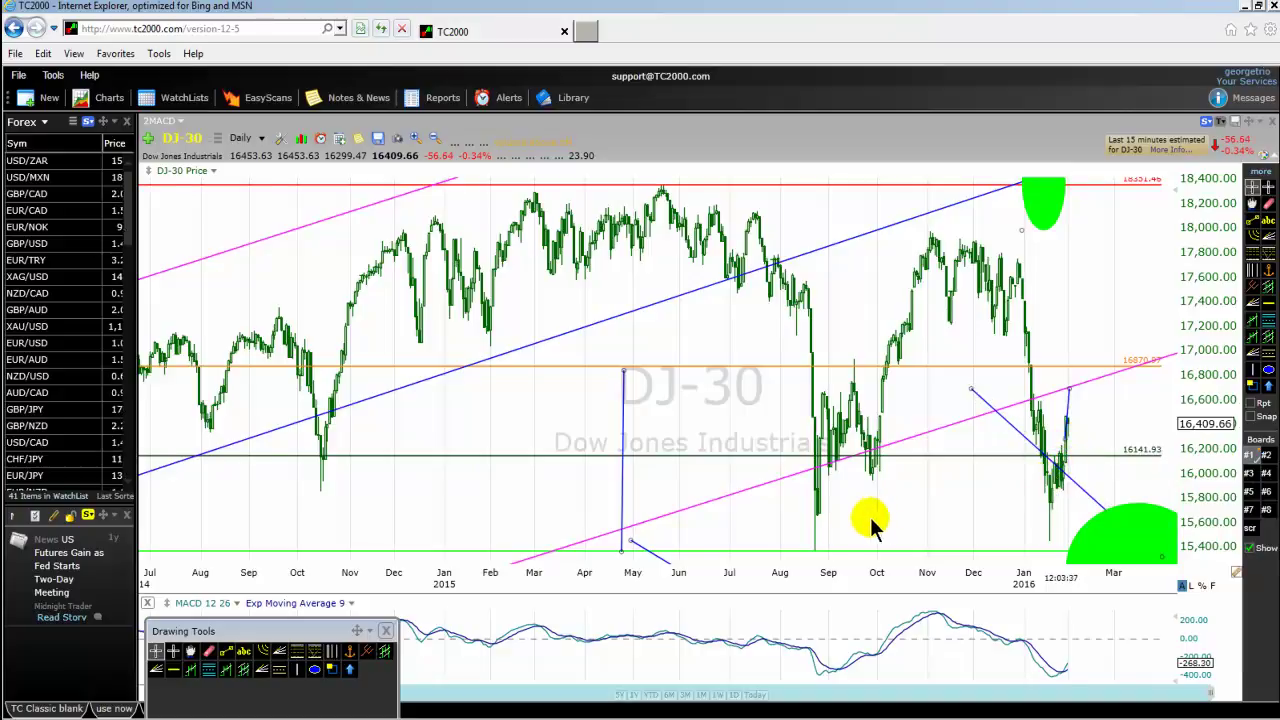
scroll(872, 525, "up", 3)
scroll(872, 525, "up", 3)
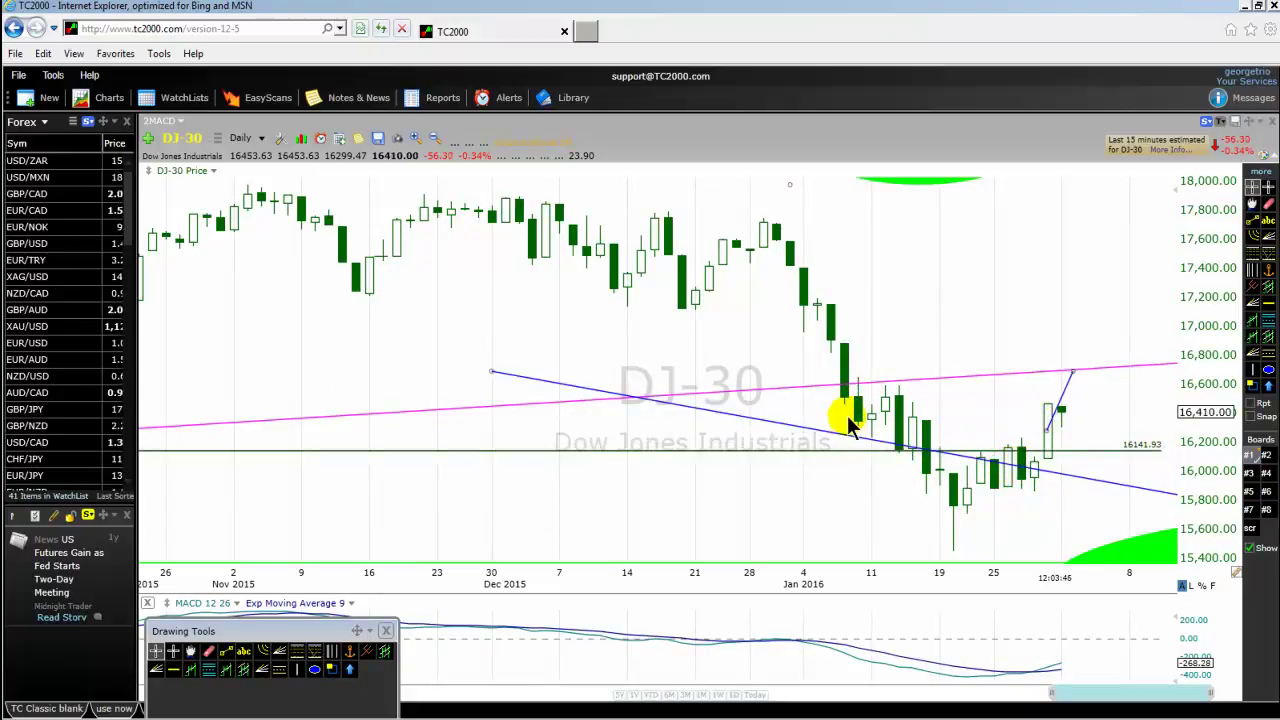
scroll(849, 421, "down", 2)
scroll(849, 421, "down", 4)
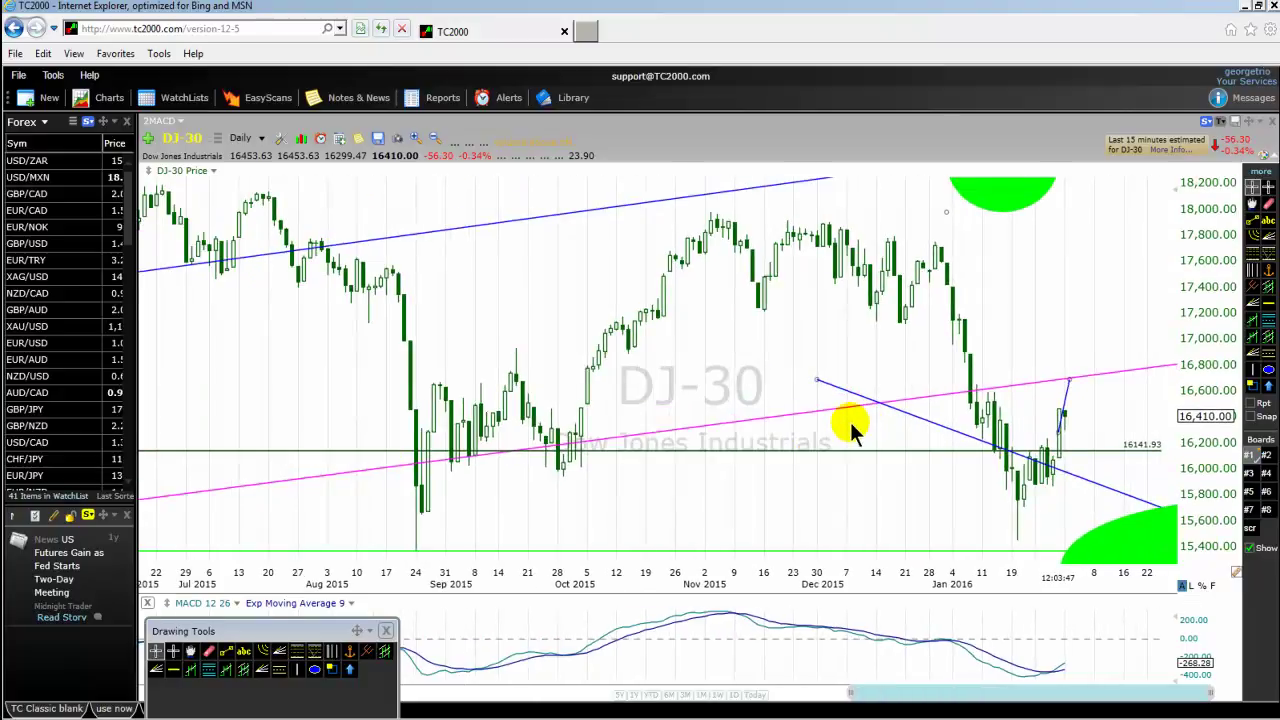
scroll(850, 425, "down", 4)
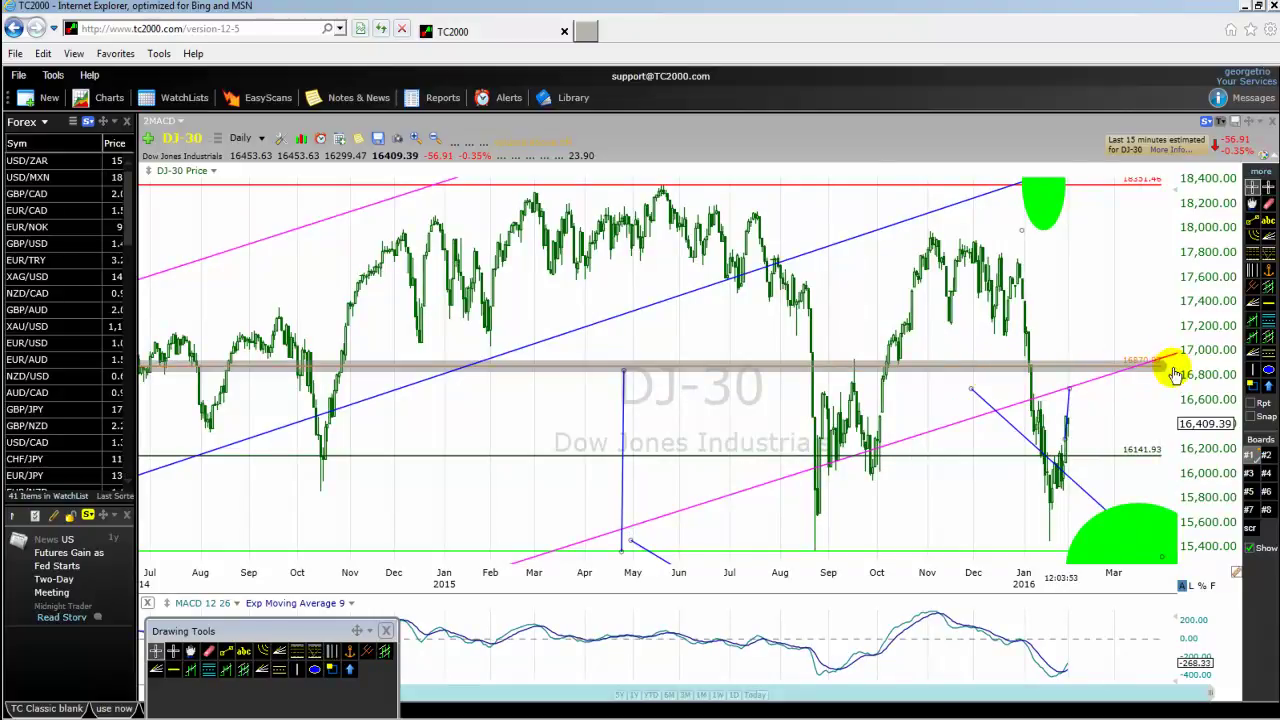
mouse_move(1123, 375)
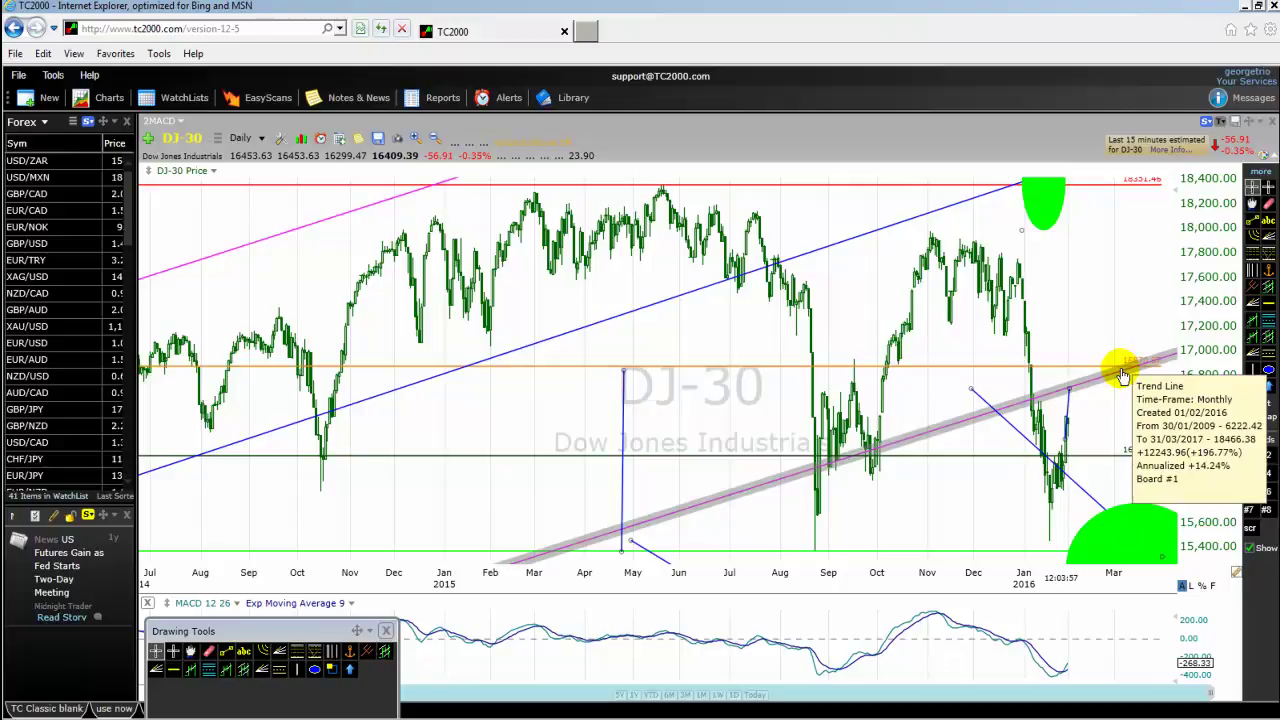
left_click(1071, 390)
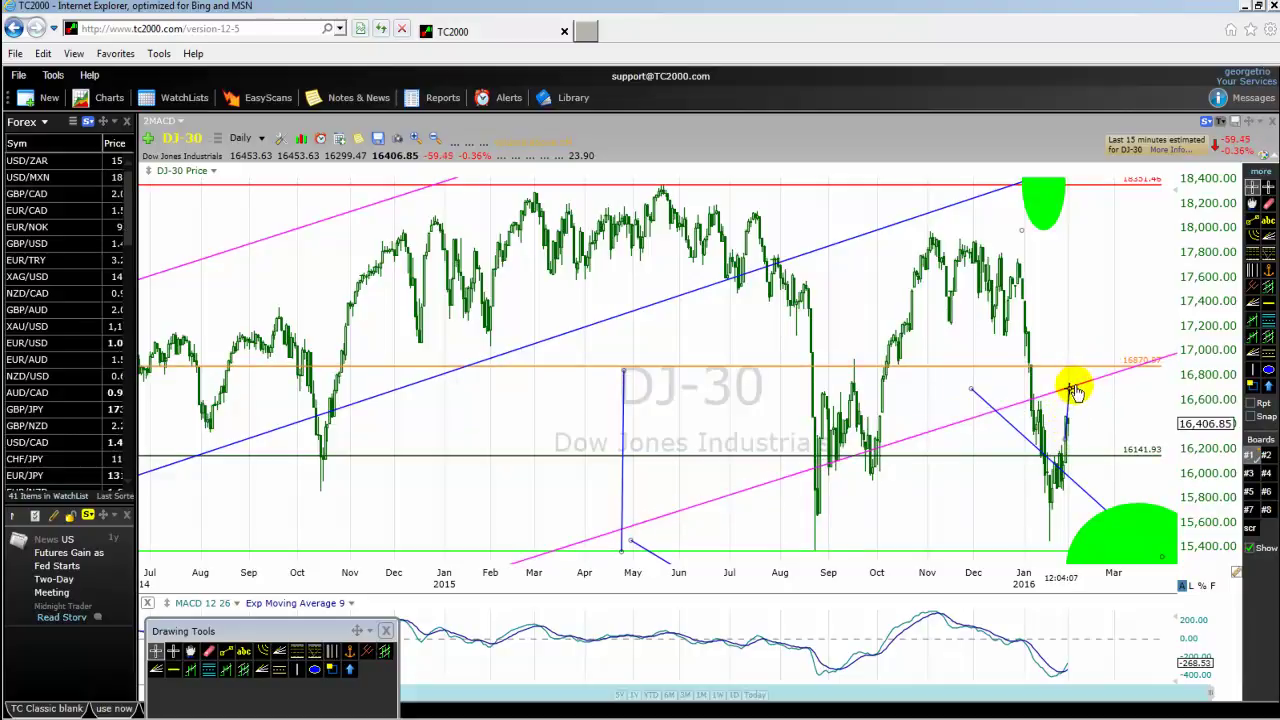
left_click(1081, 372)
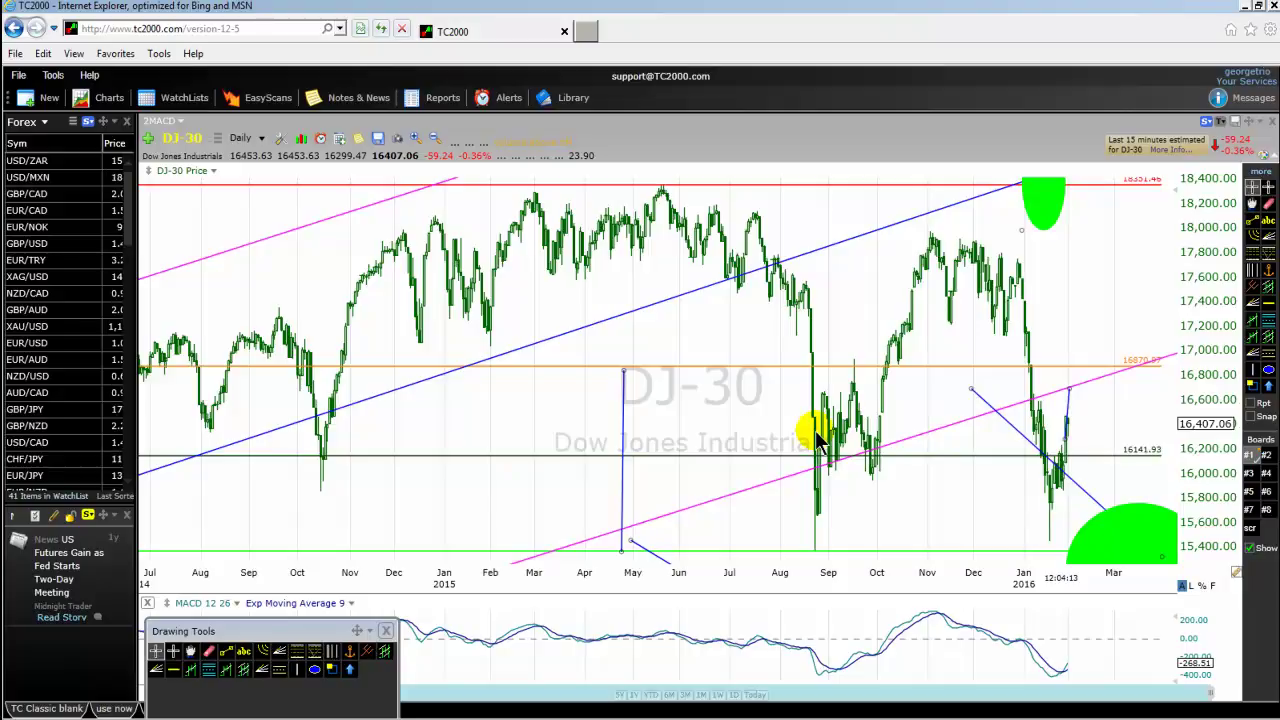
scroll(818, 440, "up", 5)
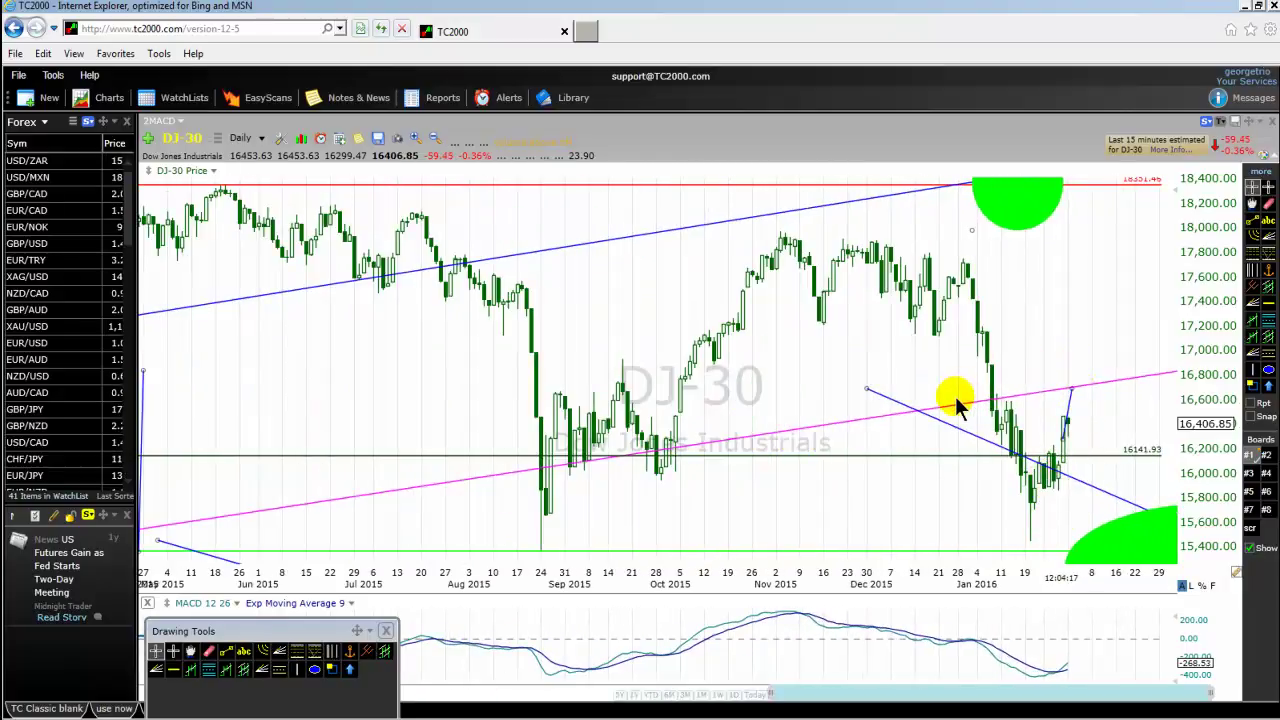
scroll(957, 405, "down", 3)
scroll(1057, 363, "down", 1)
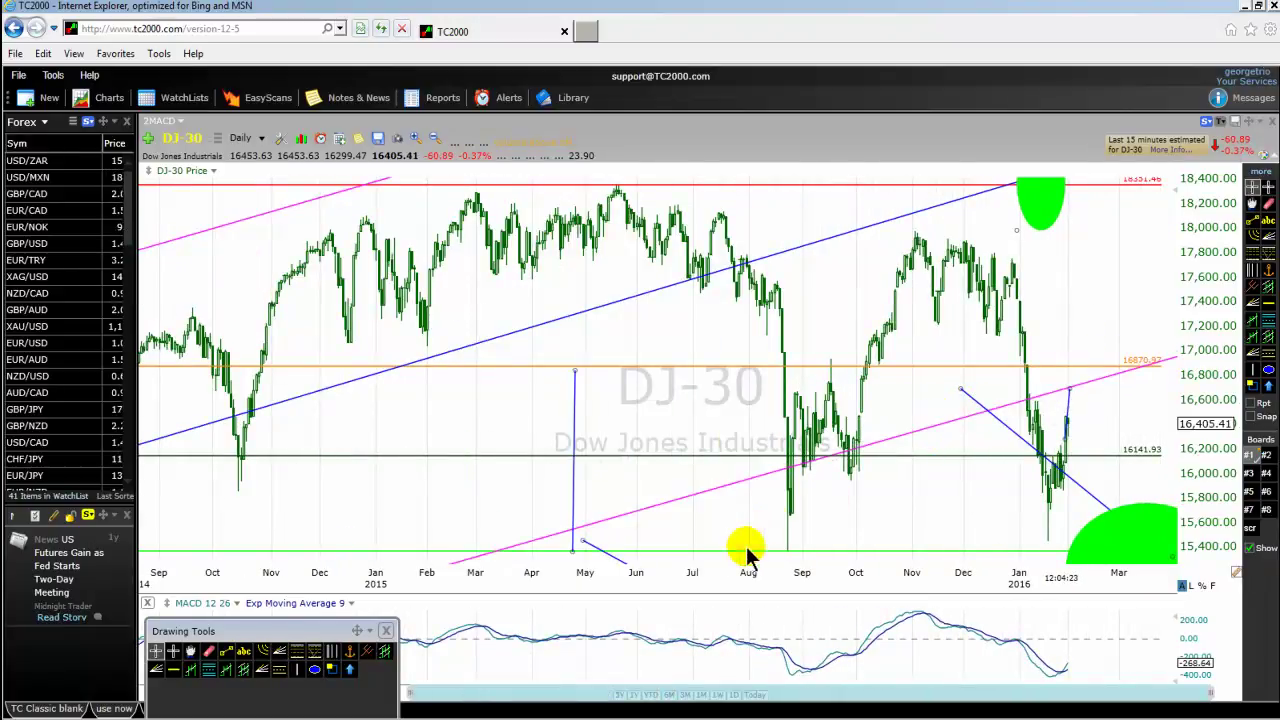
Delete the short rising trend line at the latest candles and switch the chart to the monthly time frame
right_click(1069, 412)
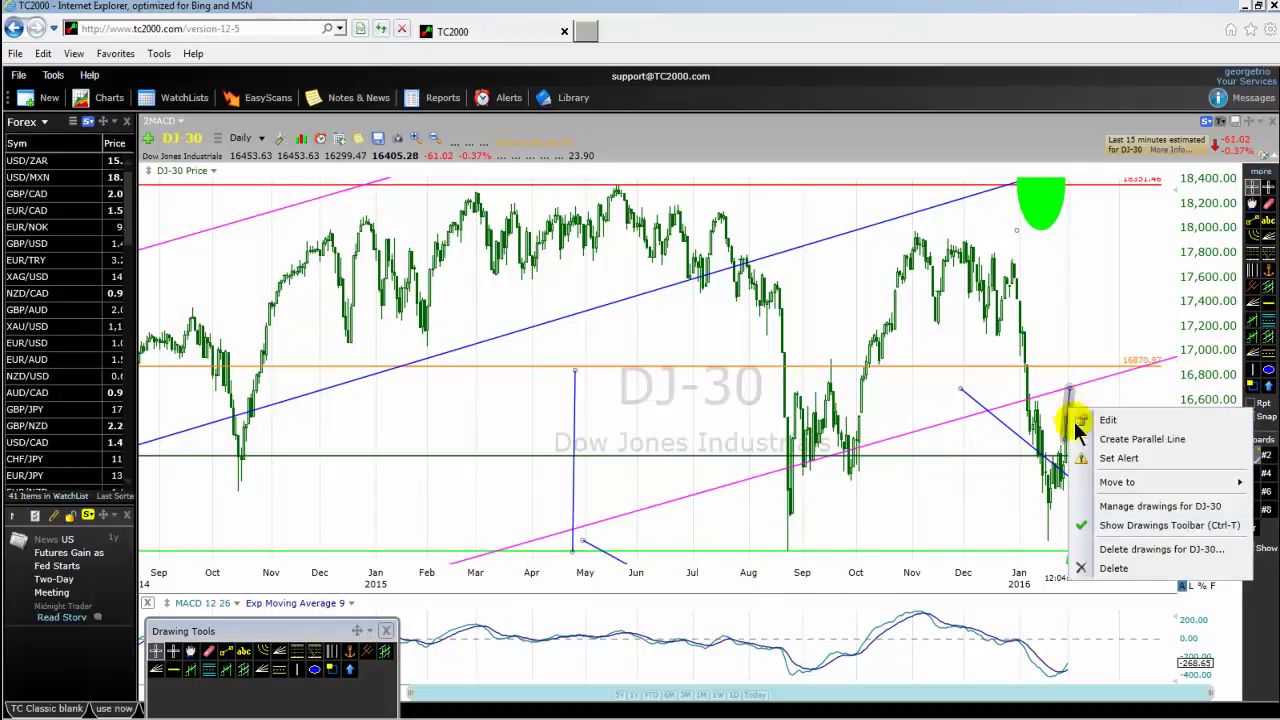
left_click(1100, 566)
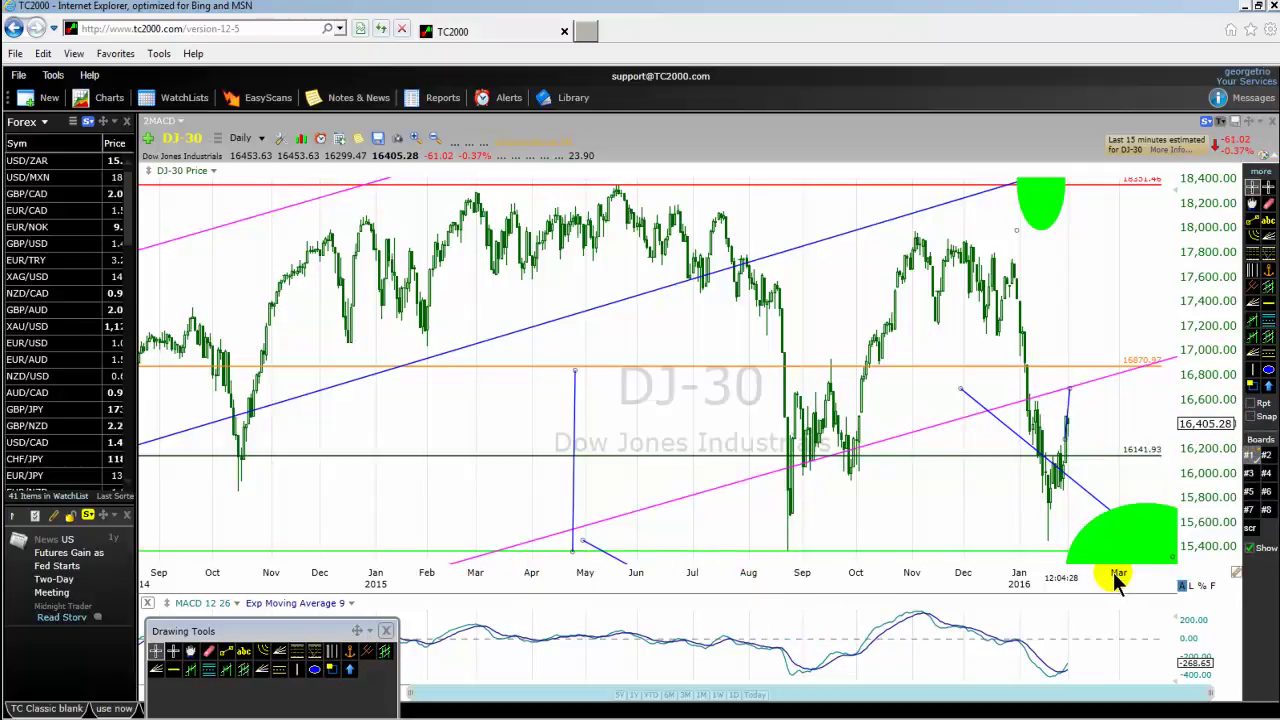
left_click(258, 138)
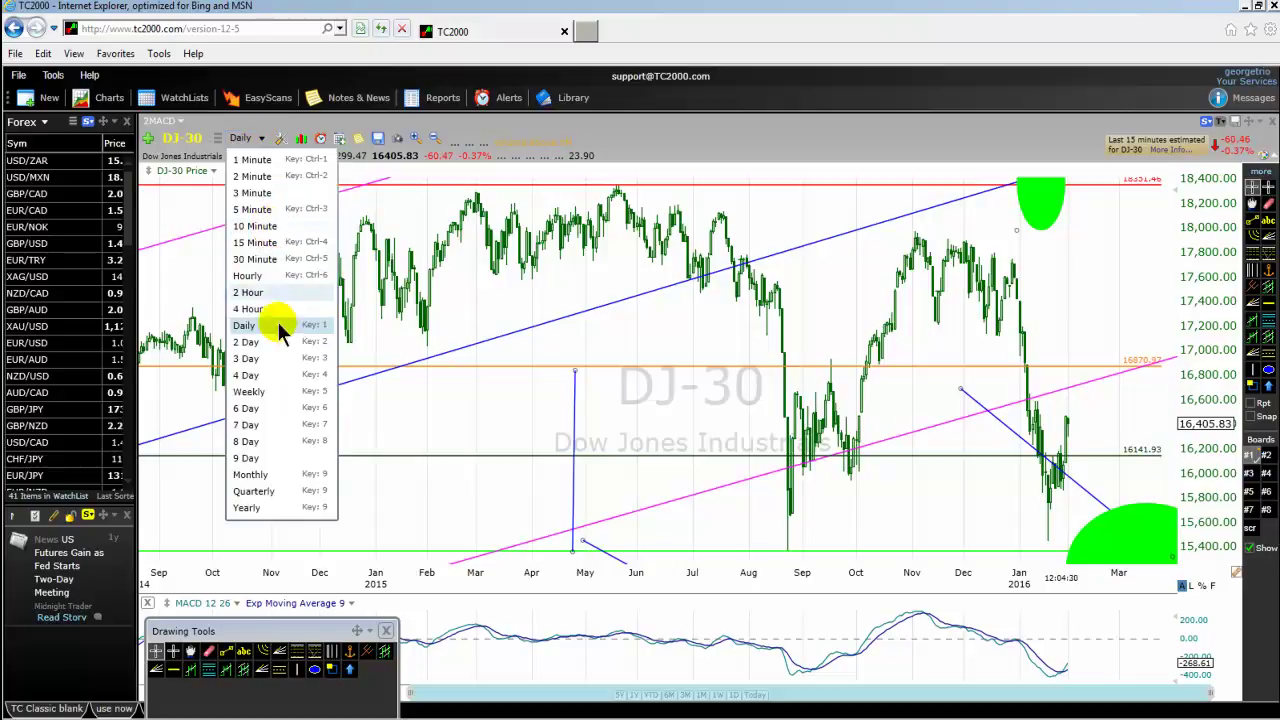
left_click(250, 474)
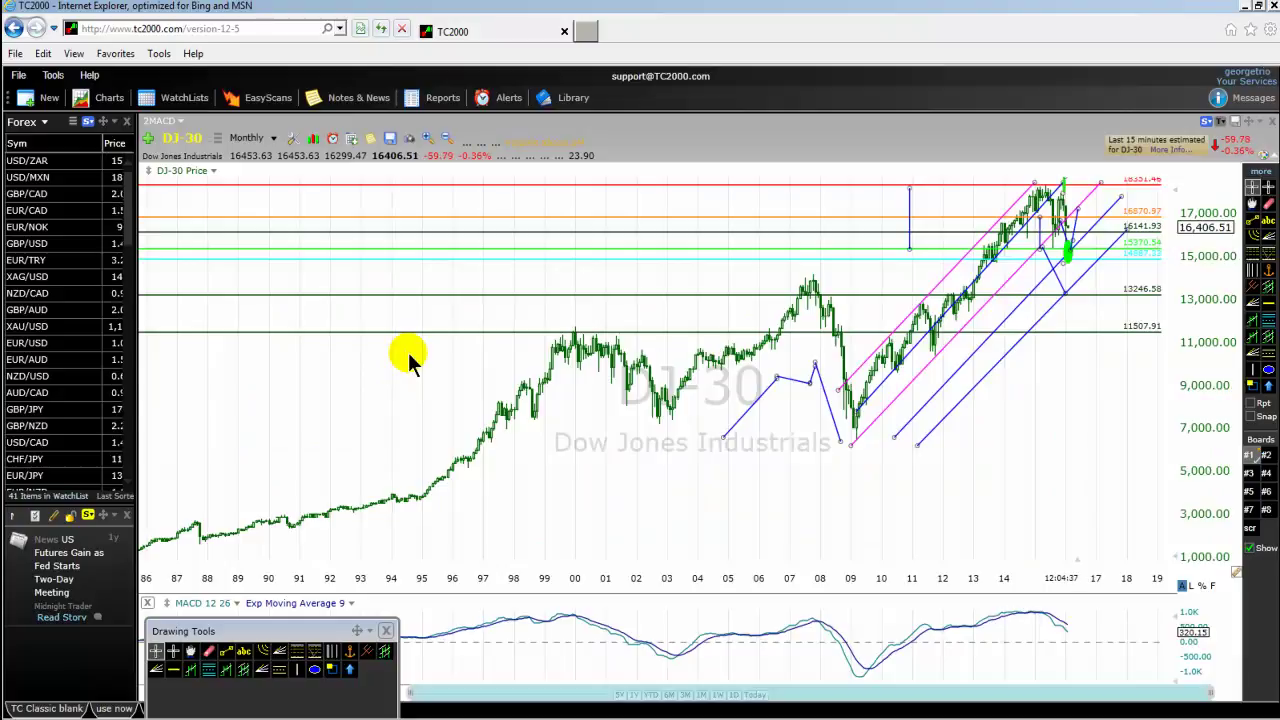
Mark the upper end of the projected rise near the lower magenta line with a small green ellipse
scroll(645, 510, "up", 4)
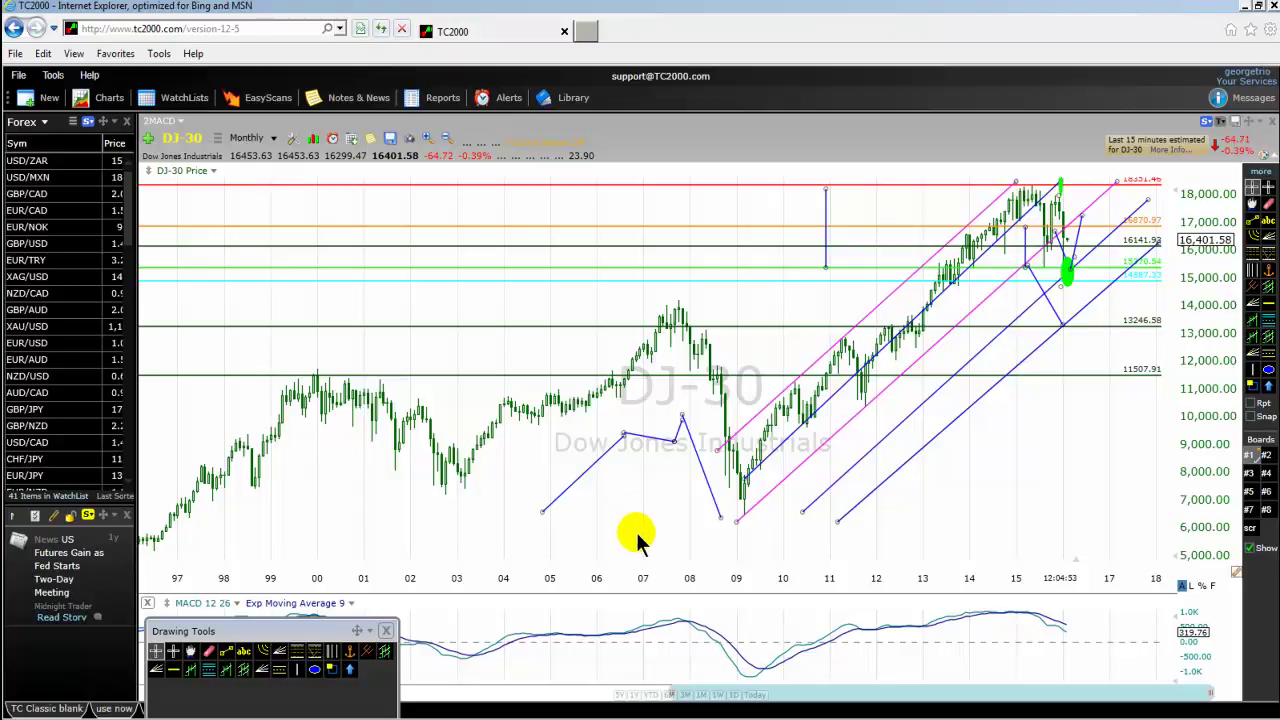
scroll(634, 531, "up", 1)
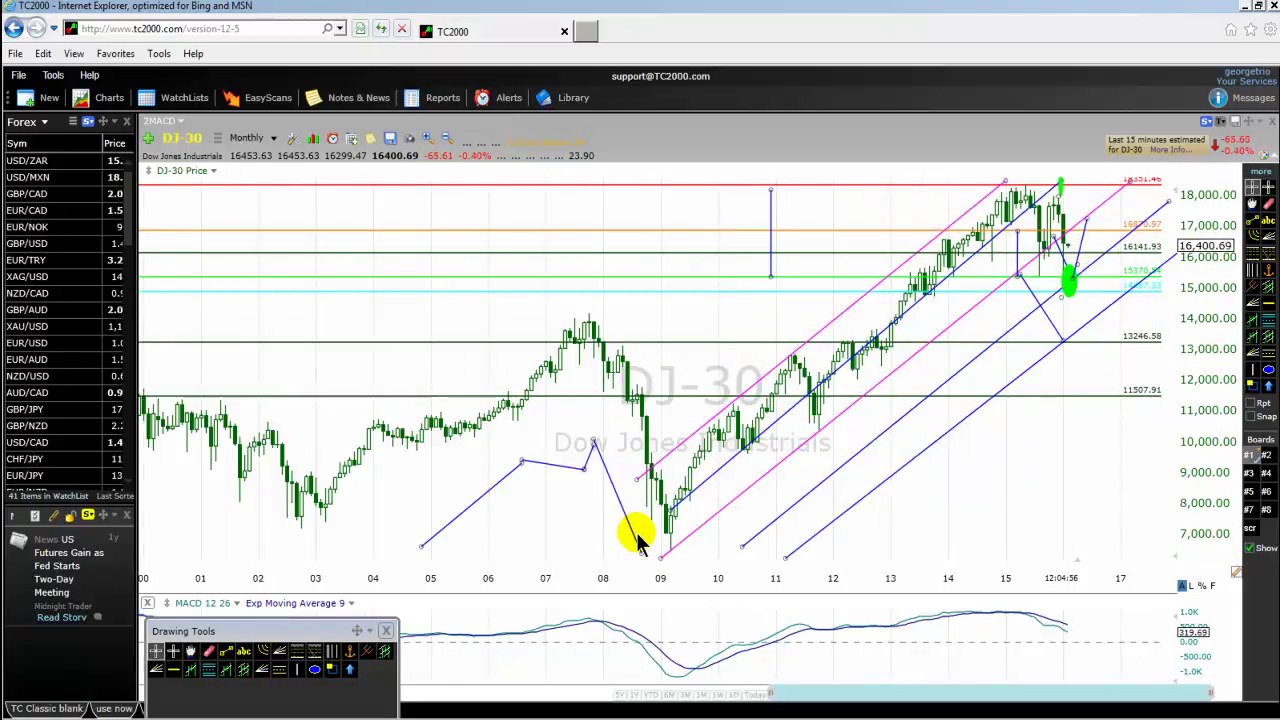
left_click(314, 669)
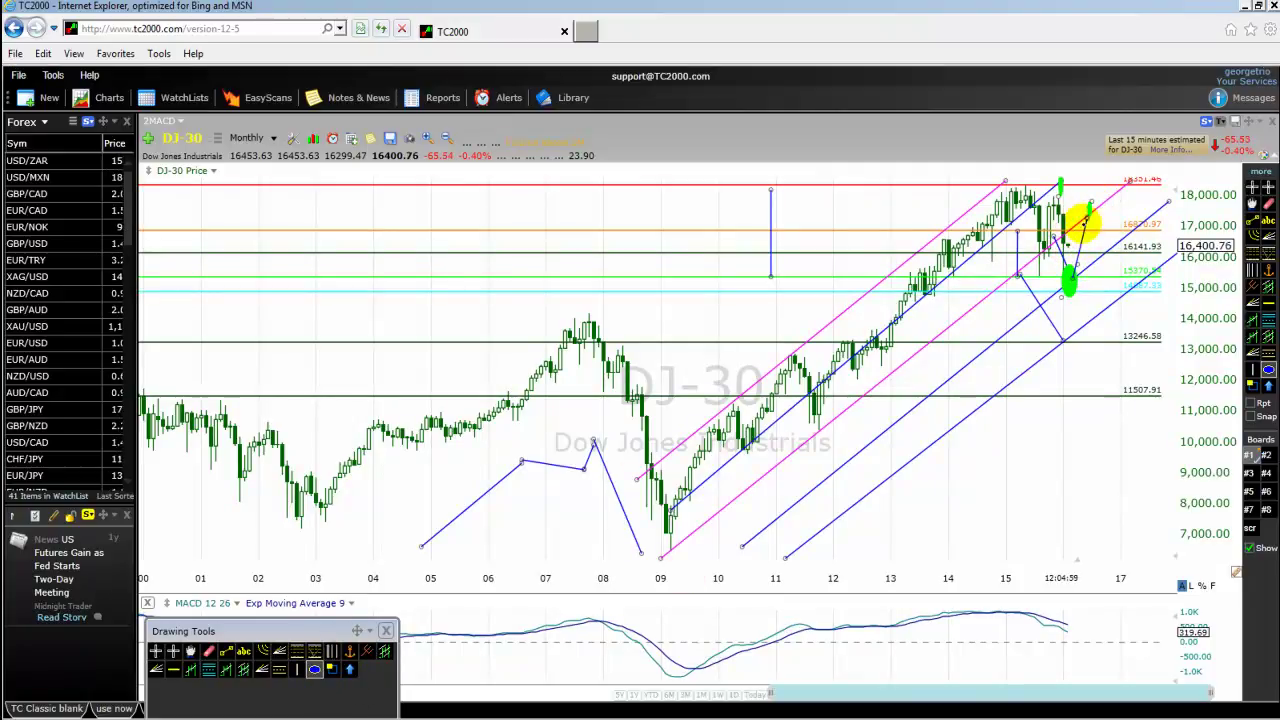
left_click_drag(1092, 201, 1077, 225)
left_click(1084, 224)
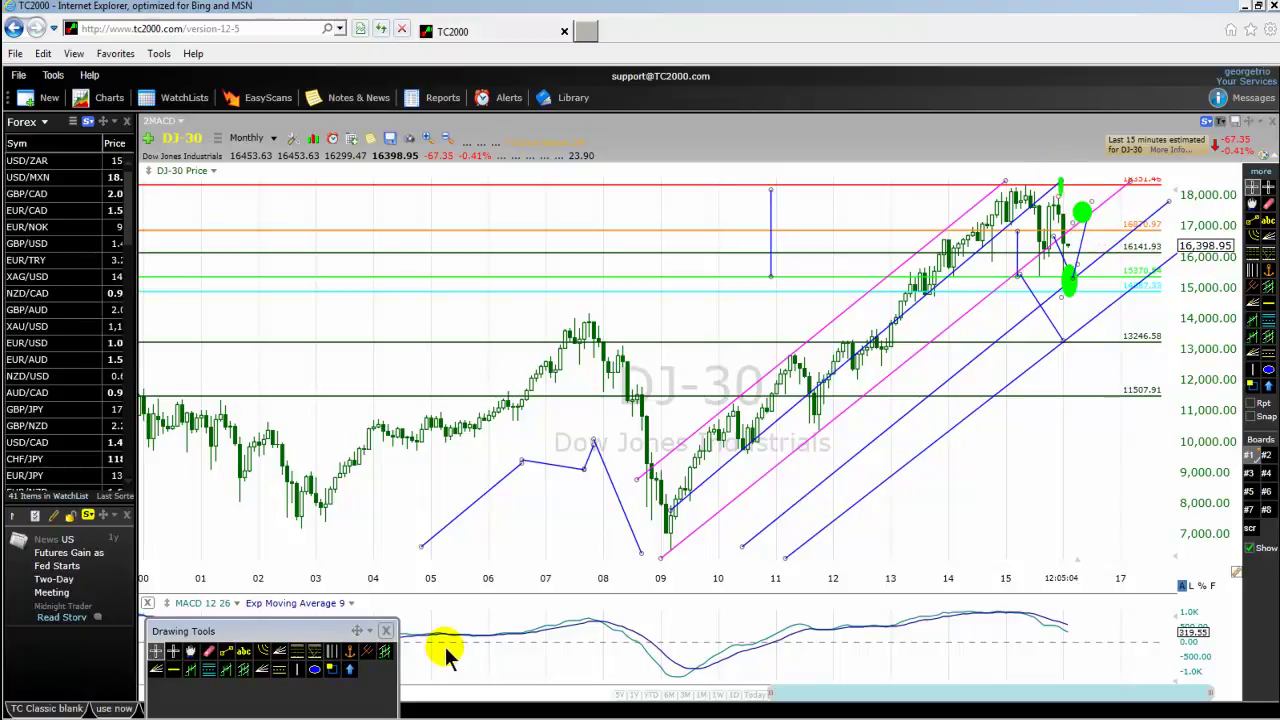
Draw a falling trend line from the new green ellipse down to the 13,246.58 level
left_click(228, 652)
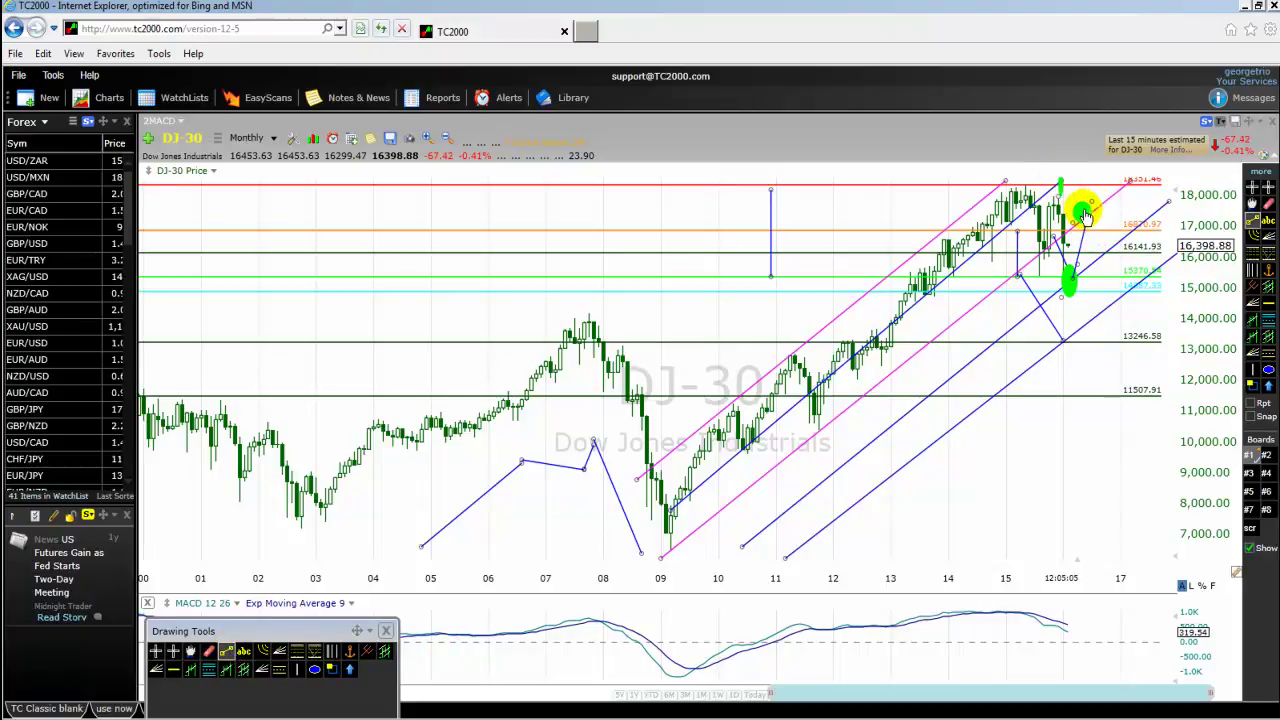
left_click_drag(1083, 210, 1160, 338)
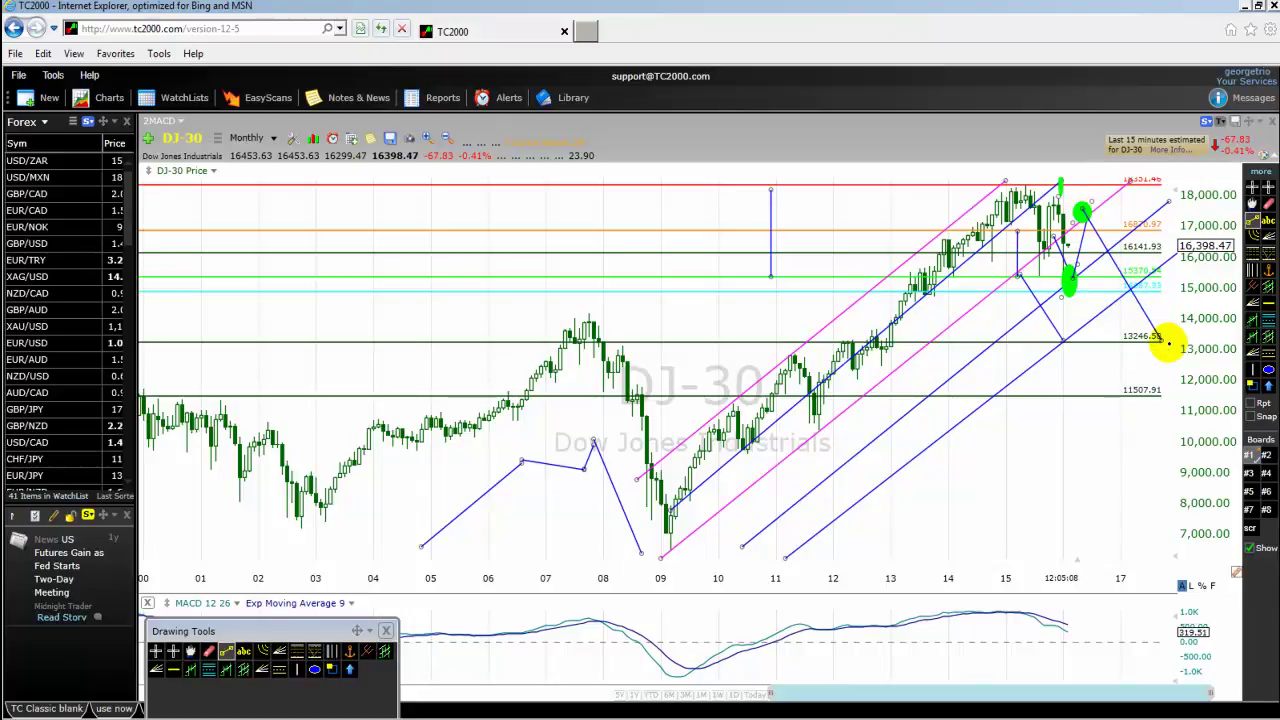
left_click(1090, 214)
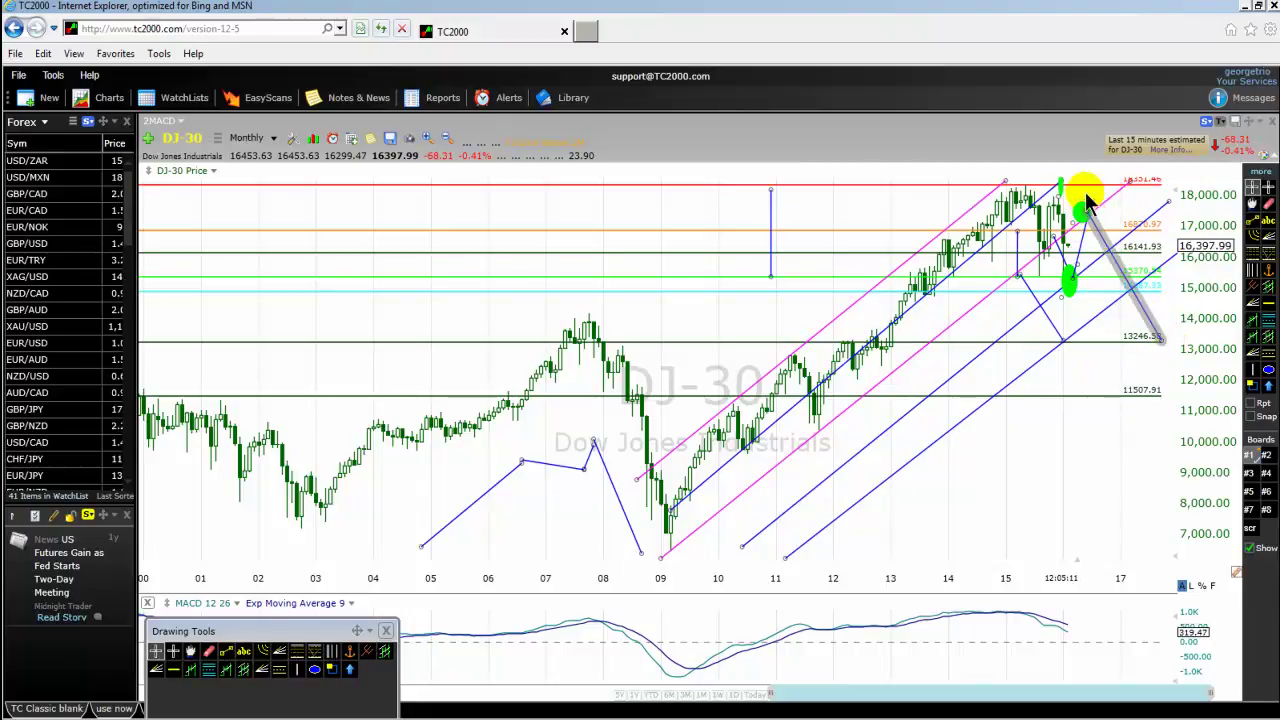
left_click(1176, 370)
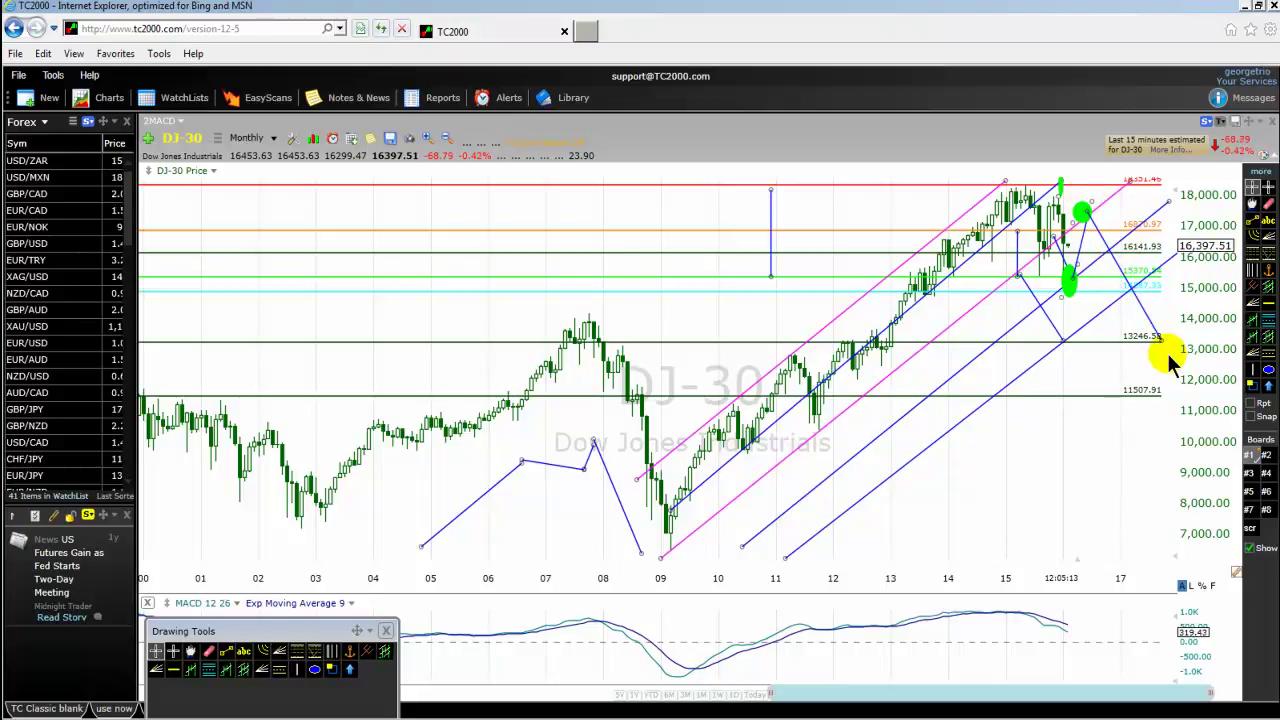
Delete the falling trend line from the upper green ellipse to the 13,246.58 level and the rising trend line between the two ellipses
left_click(1117, 278)
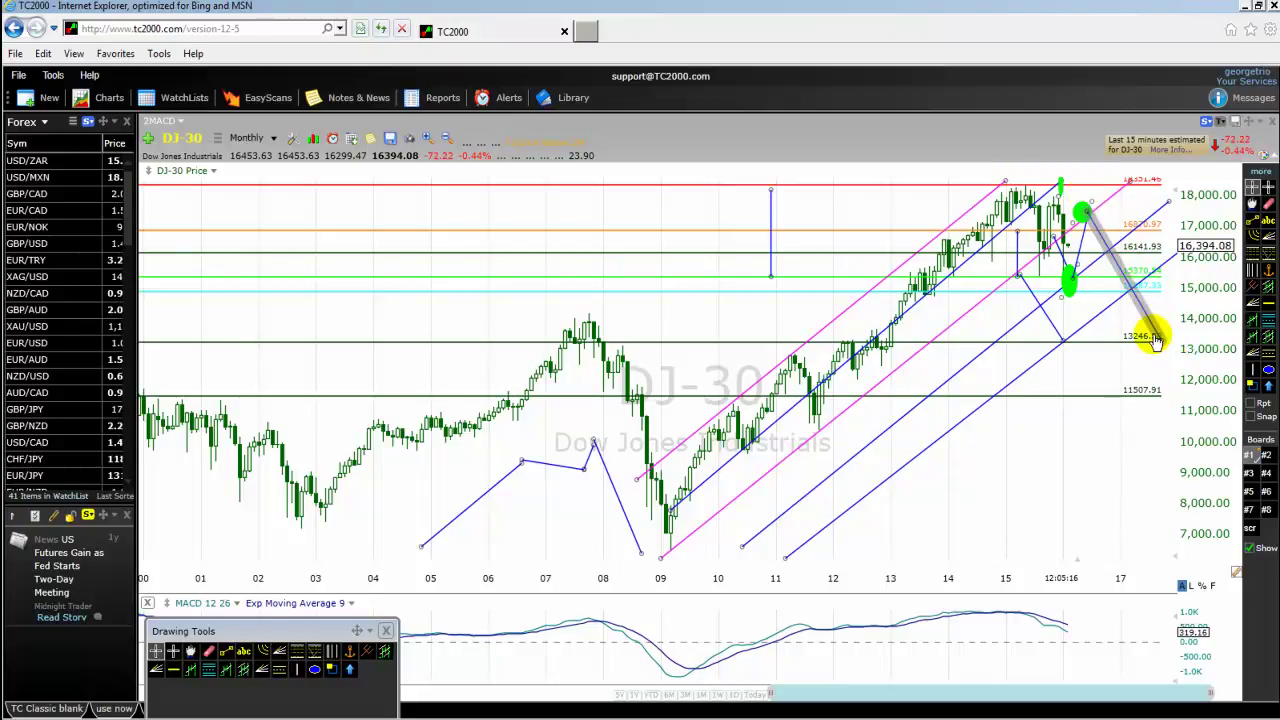
left_click(1088, 220)
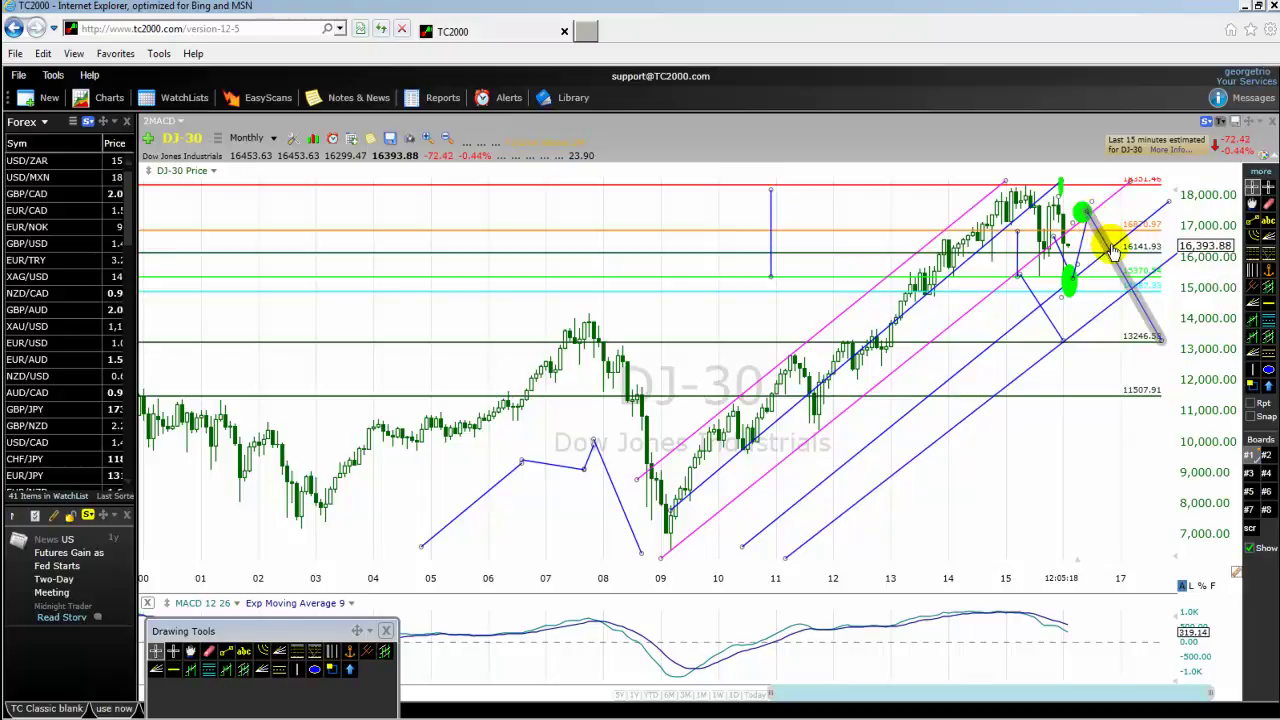
left_click(1117, 246)
left_click(1108, 248)
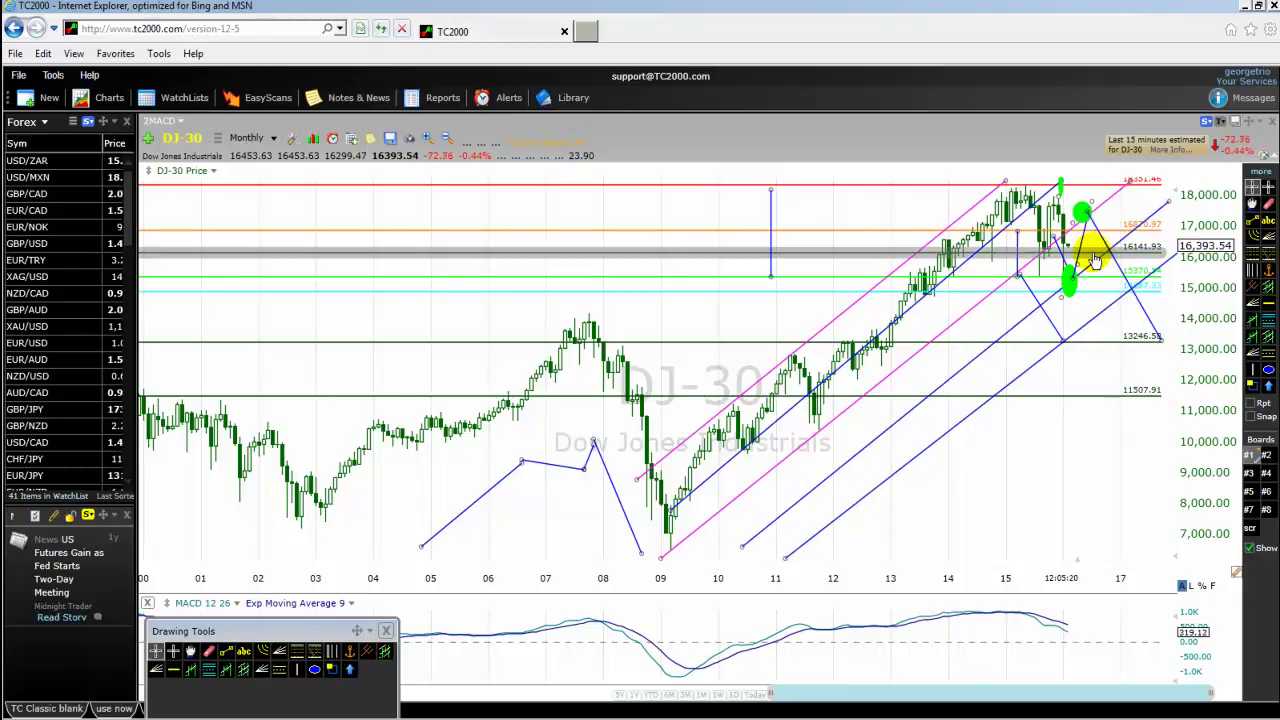
left_click(1153, 328)
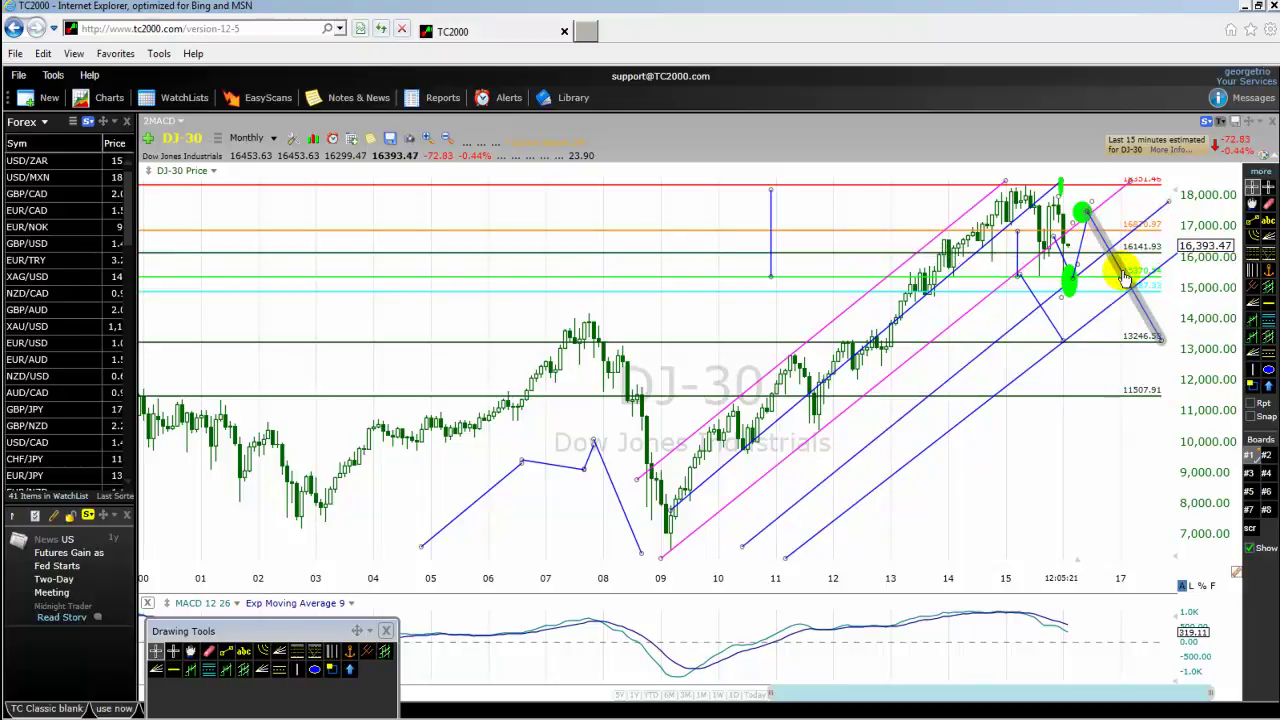
right_click(1117, 270)
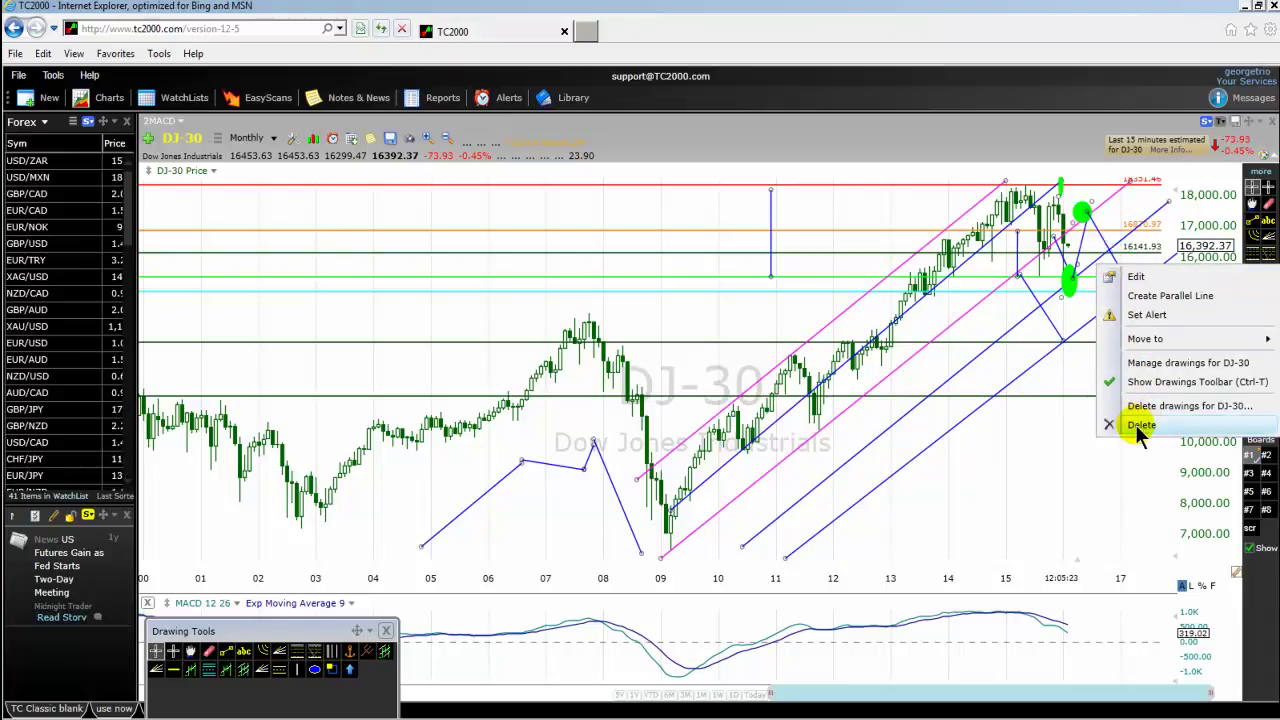
left_click(982, 424)
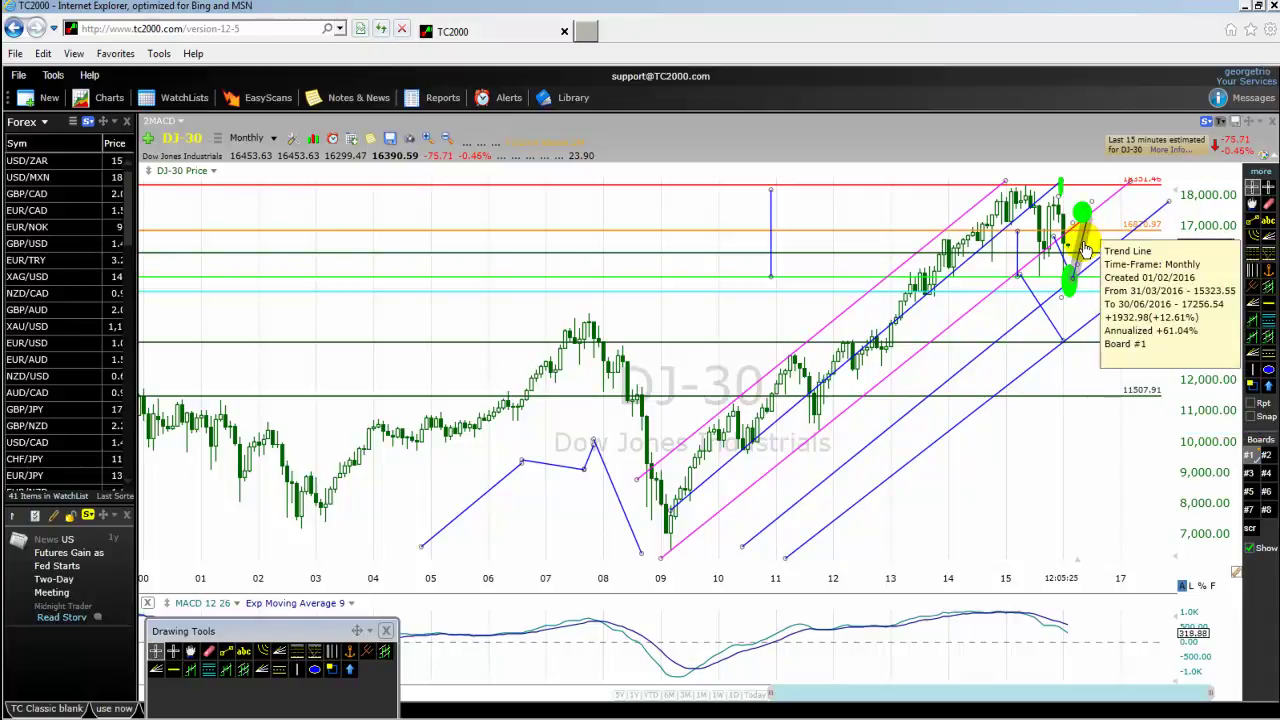
right_click(1090, 247)
left_click(1128, 404)
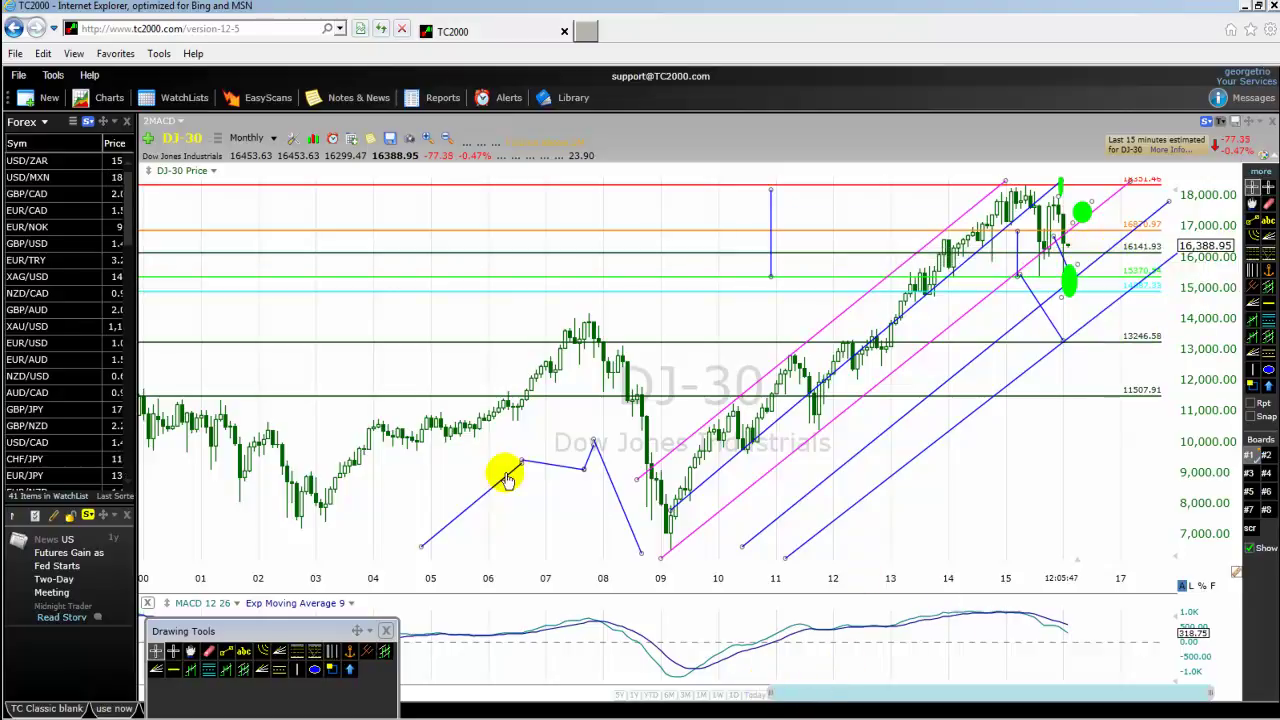
Draw four vertical trend lines from the MACD curve down to its zero line, at mid-2012, spring 2013, early 2014 and late 2014
scroll(503, 485, "up", 3)
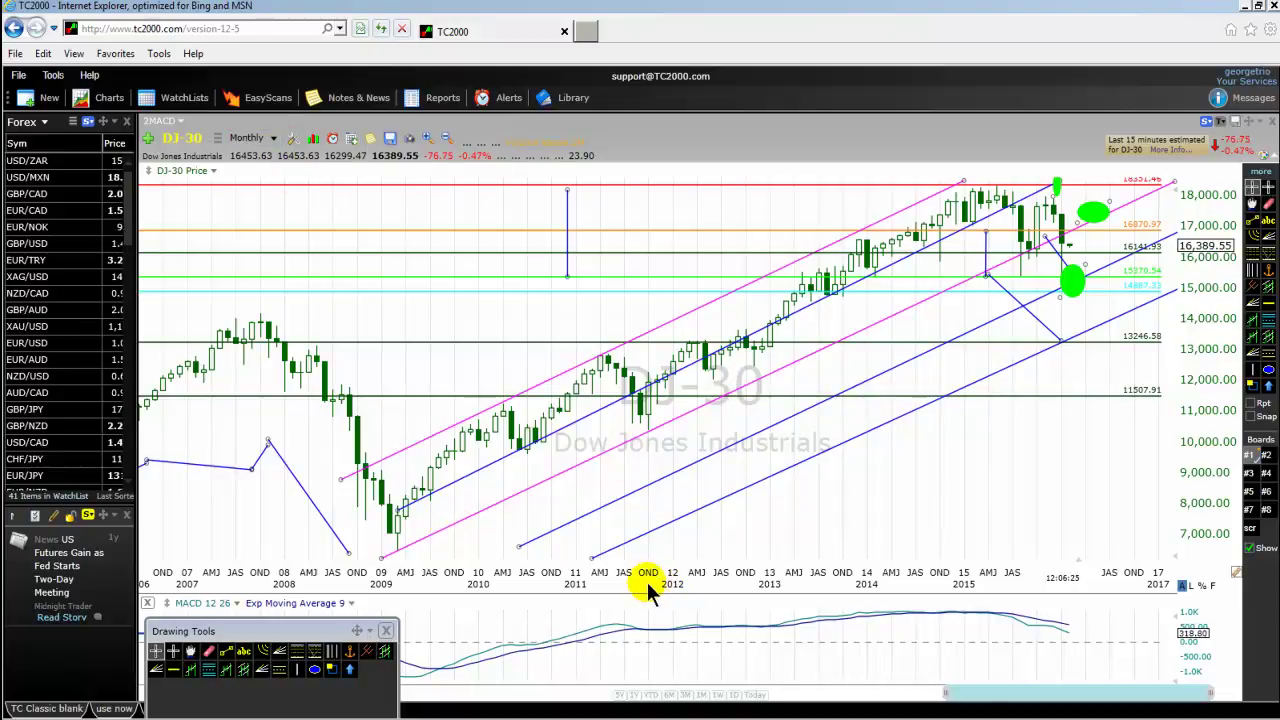
scroll(647, 582, "up", 3)
mouse_move(298, 631)
left_mouse_down()
mouse_move(285, 714)
mouse_move(366, 703)
mouse_move(286, 697)
mouse_move(229, 640)
mouse_move(271, 251)
mouse_move(106, 226)
left_mouse_up()
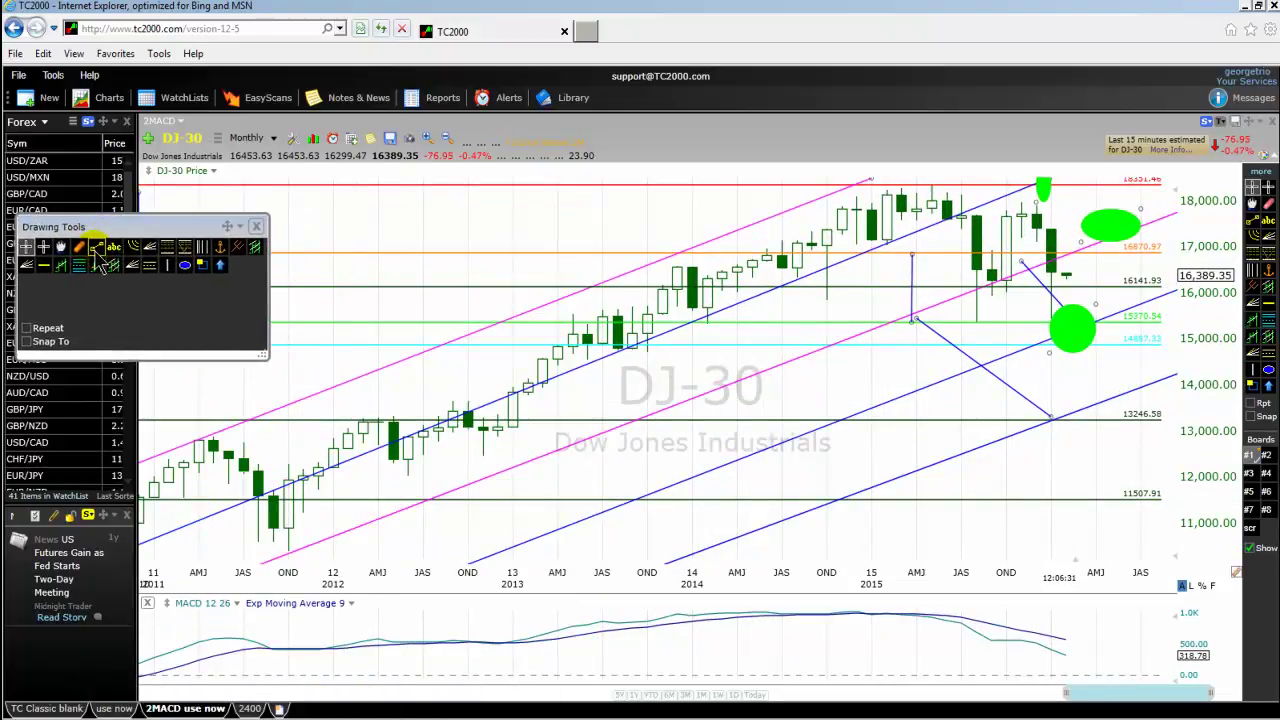
left_click(96, 247)
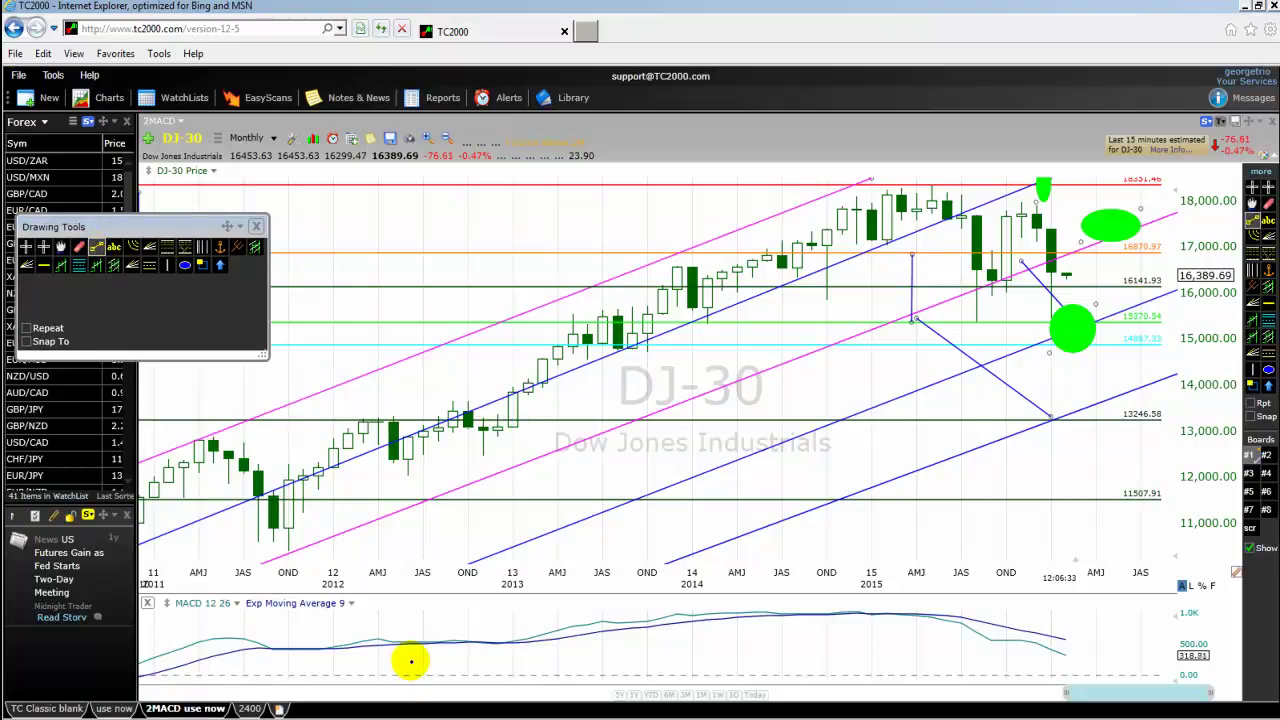
left_click_drag(421, 646, 422, 675)
left_click(96, 247)
mouse_move(588, 628)
left_mouse_down()
mouse_move(600, 634)
mouse_move(571, 634)
mouse_move(571, 676)
left_mouse_up()
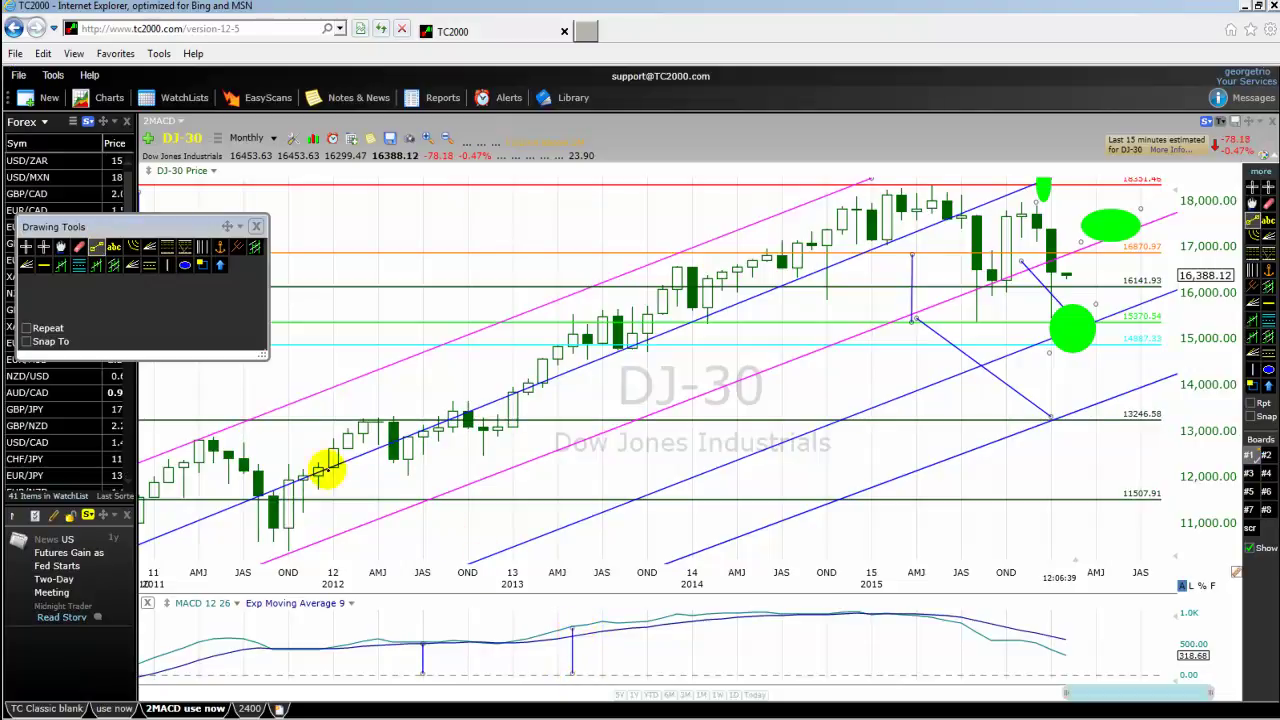
left_click(96, 247)
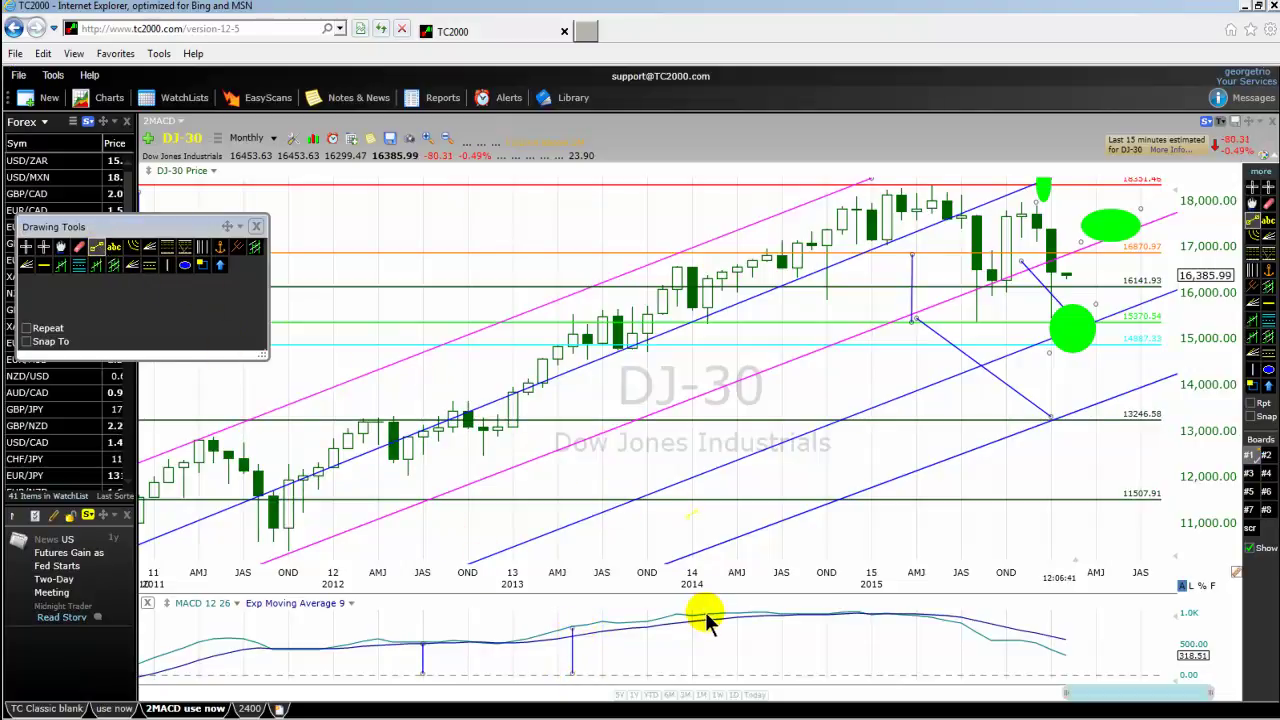
left_click_drag(706, 617, 706, 674)
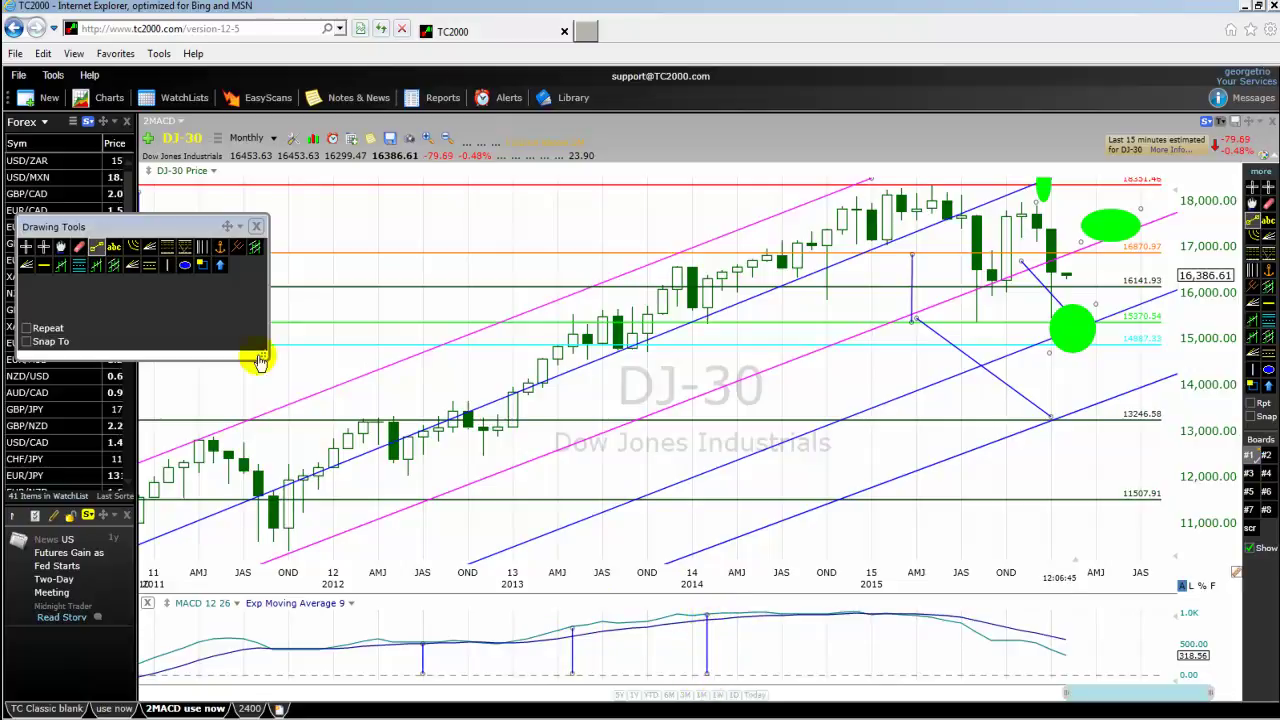
left_click(96, 247)
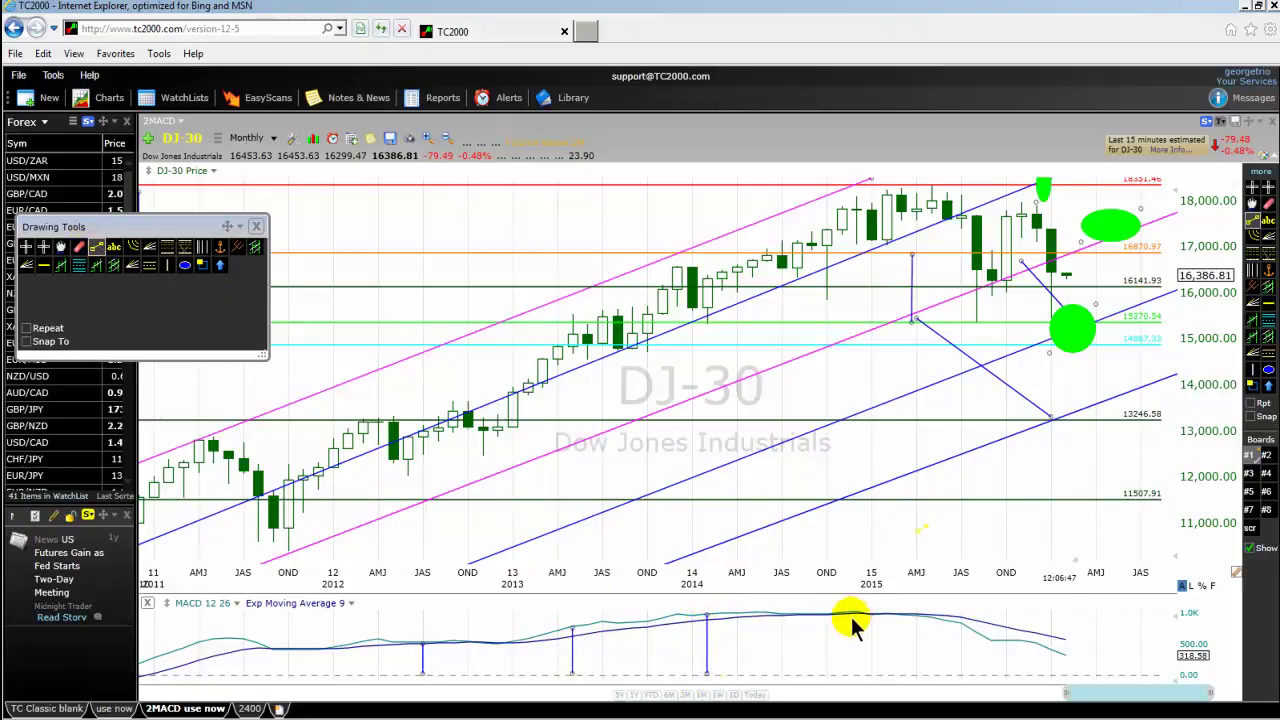
left_click_drag(853, 615, 855, 672)
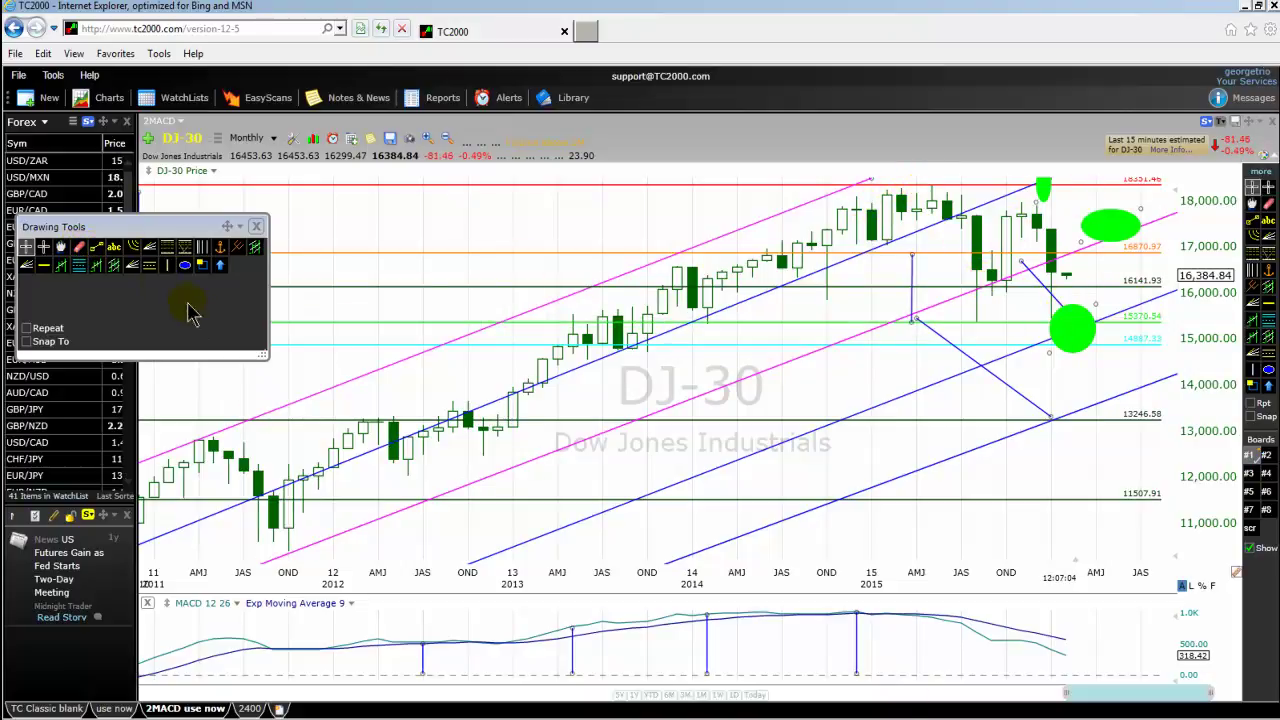
Draw a falling trend line in the MACD pane from the mid-2015 peak to the zero line beyond the latest candle
left_click(96, 246)
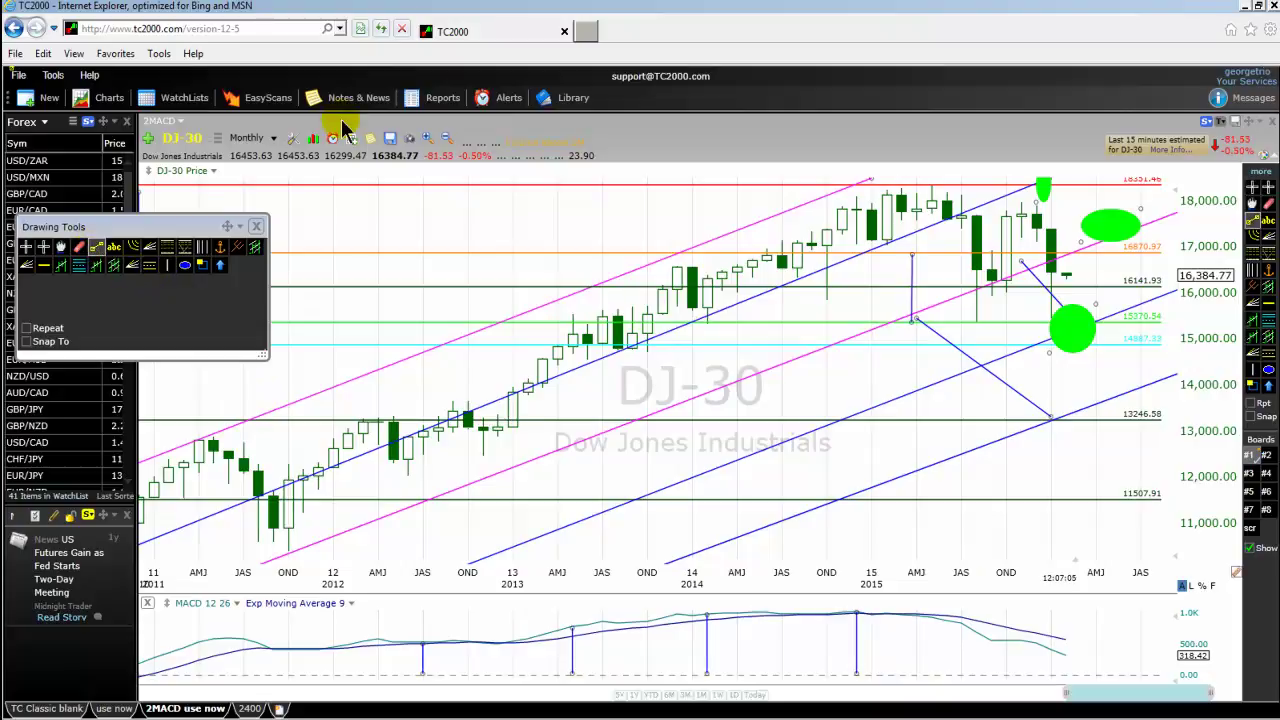
mouse_move(930, 612)
left_mouse_down()
mouse_move(1109, 674)
mouse_move(1155, 673)
left_mouse_up()
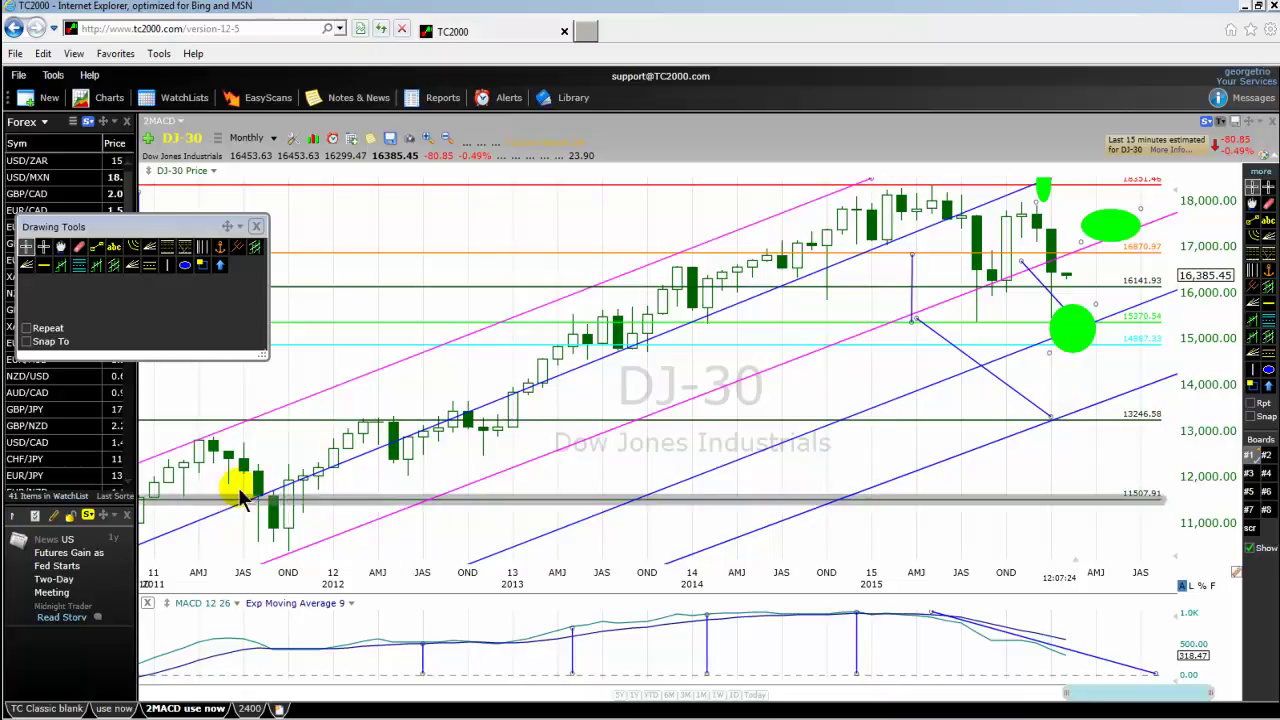
Examine the monthly price channels and green target ellipses against the projected MACD decline
scroll(238, 477, "down", 3)
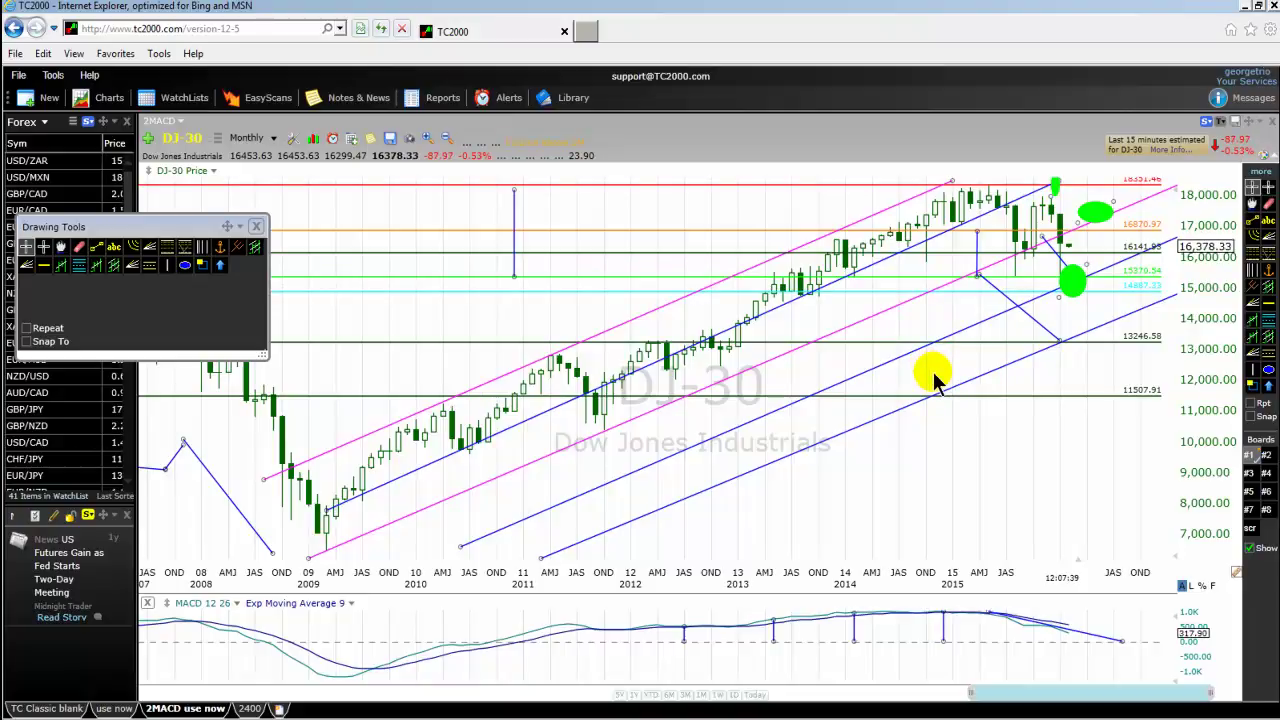
mouse_move(1060, 262)
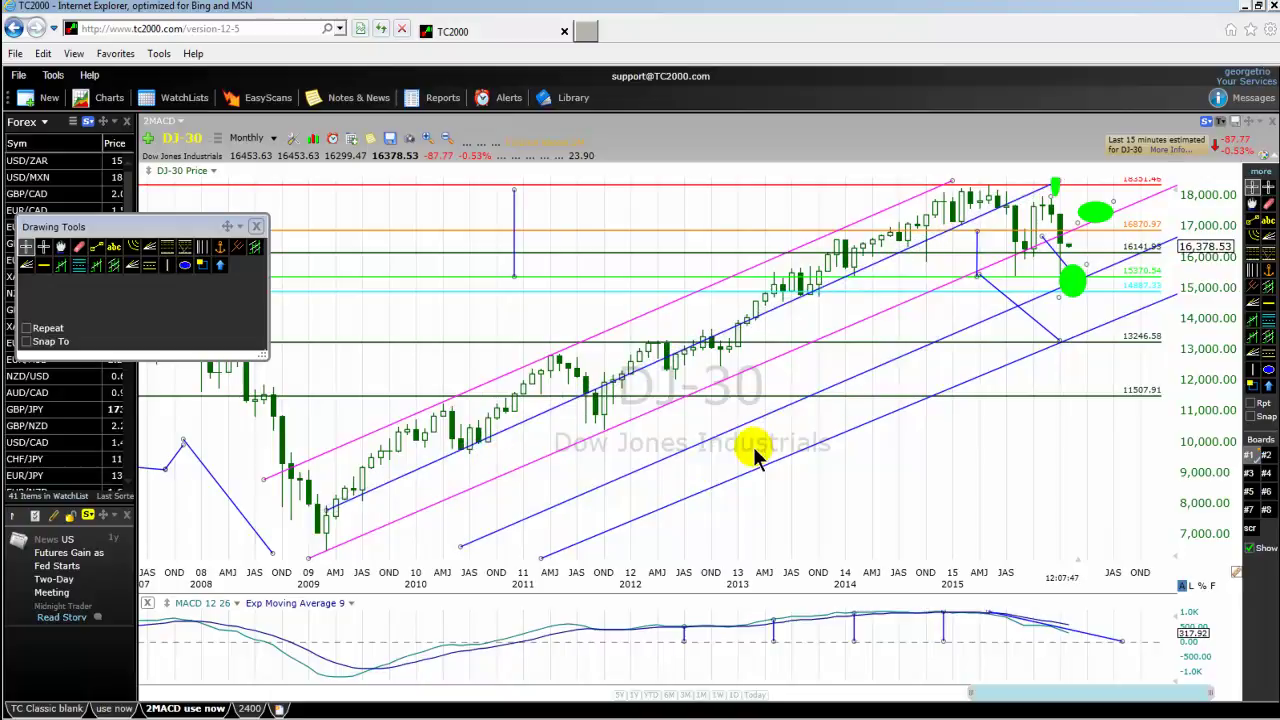
scroll(755, 452, "up", 2)
scroll(797, 447, "up", 2)
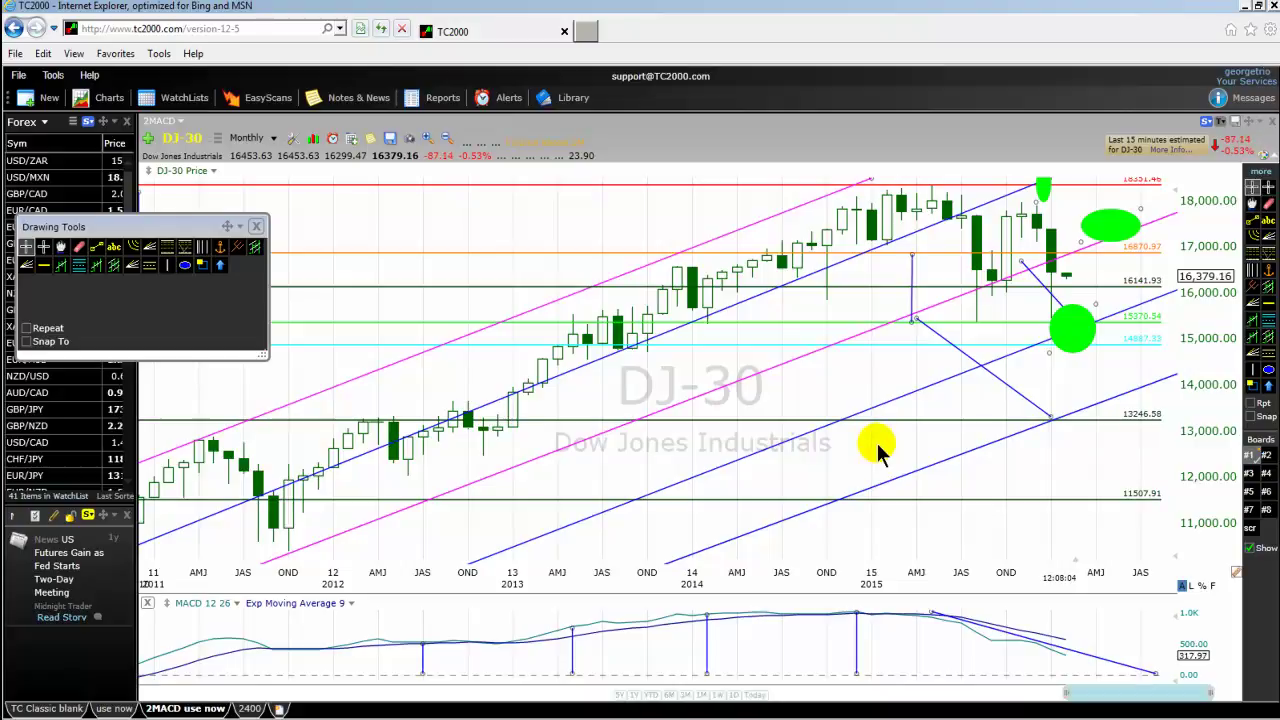
mouse_move(177, 226)
left_mouse_down()
mouse_move(246, 320)
mouse_move(853, 474)
mouse_move(868, 489)
mouse_move(904, 482)
left_mouse_up()
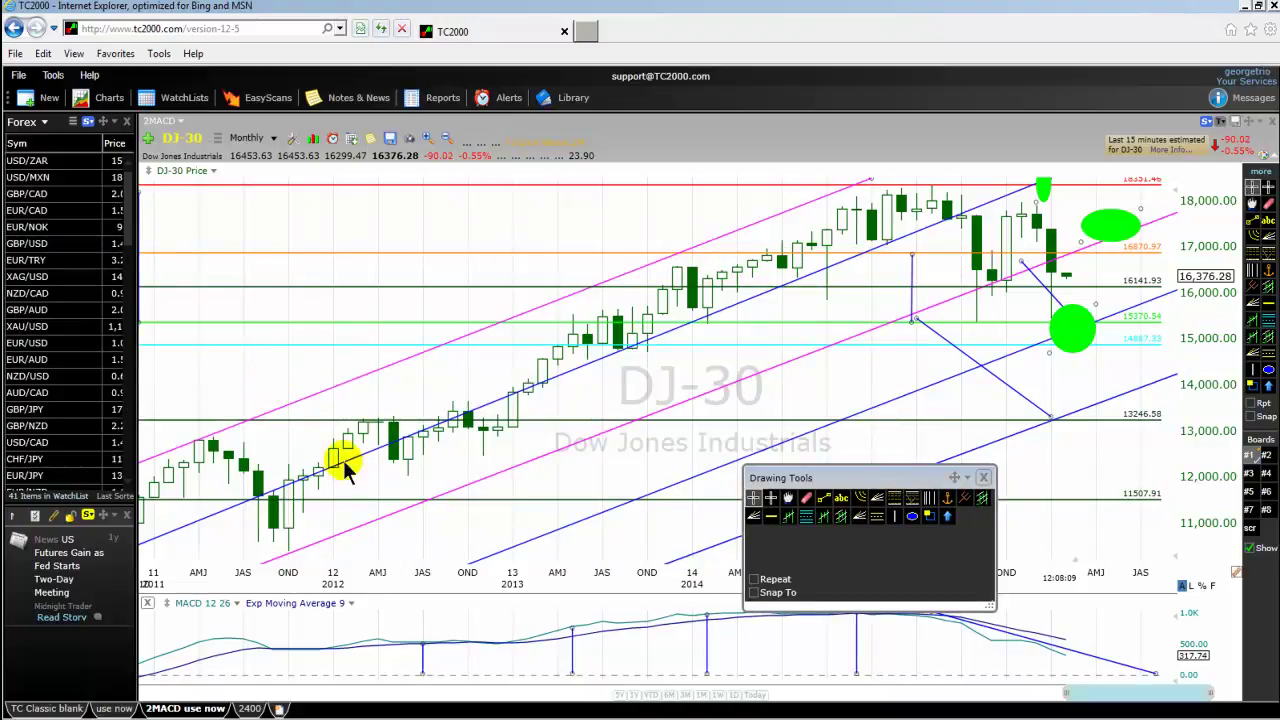
scroll(838, 252, "down", 1)
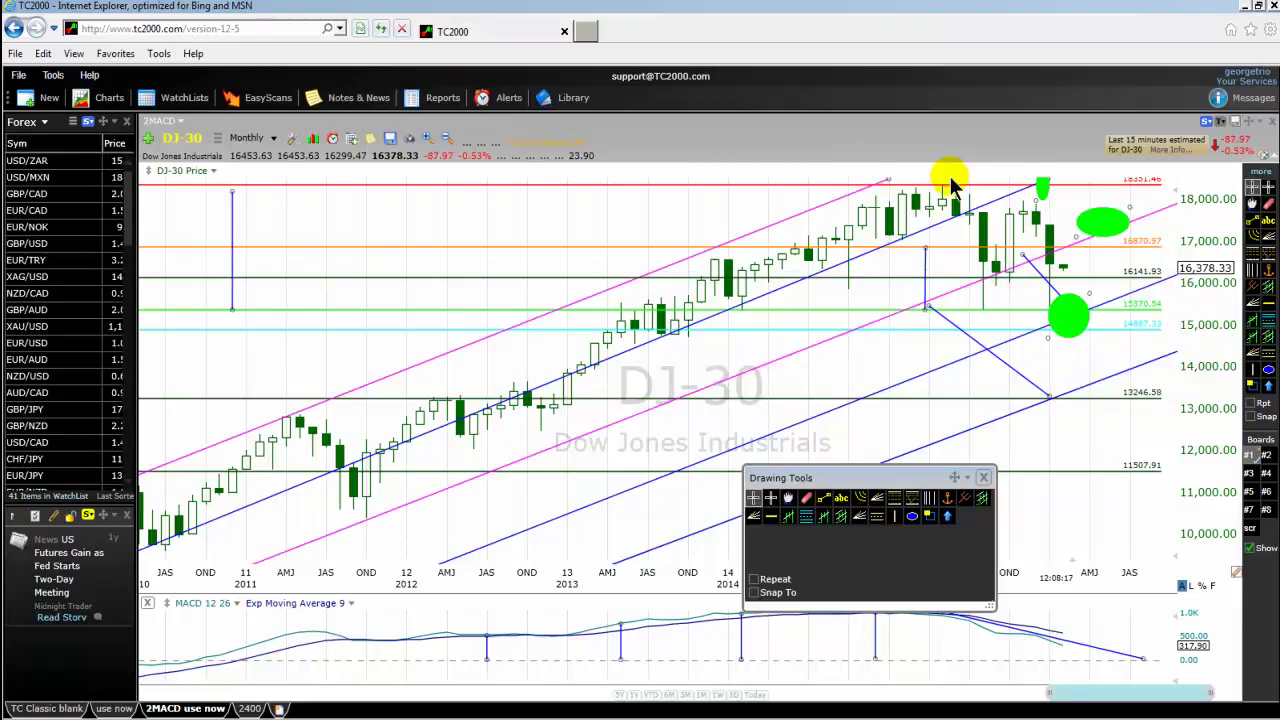
left_click_drag(963, 312, 934, 288)
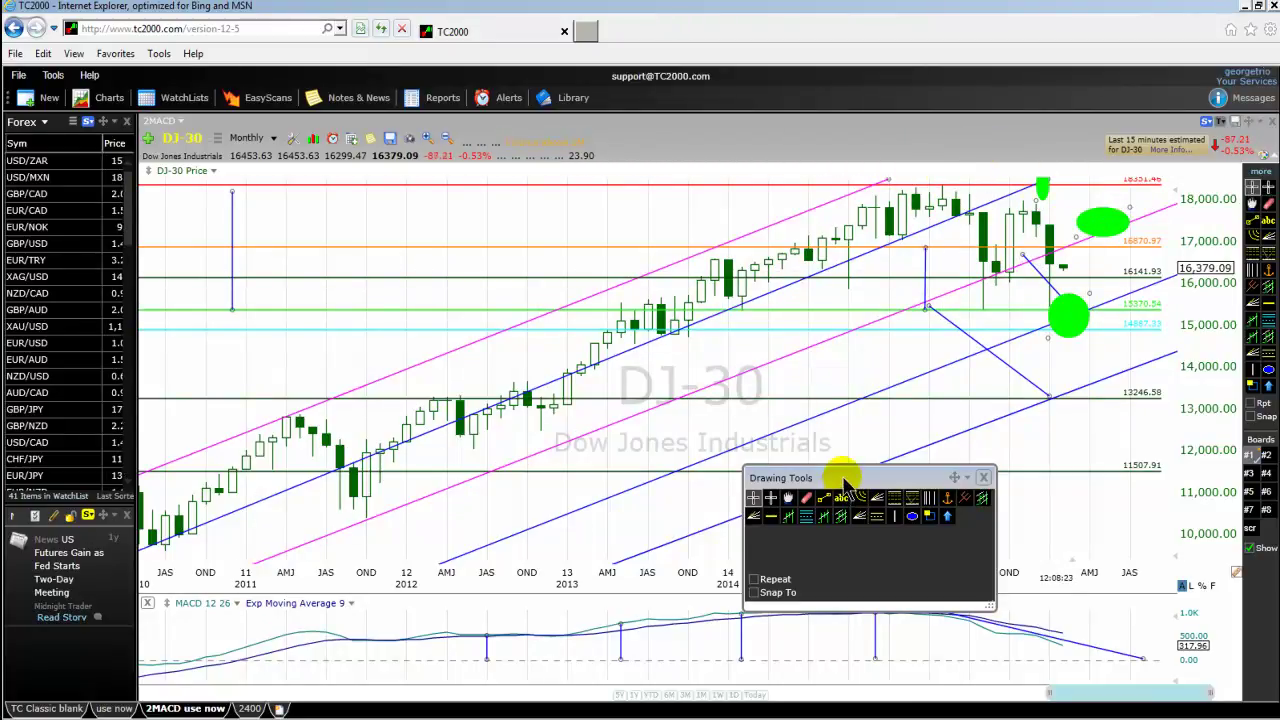
Draw a short falling trend line from the upper green ellipse down to the upper of the two lower parallel blue lines
left_click_drag(846, 479, 580, 486)
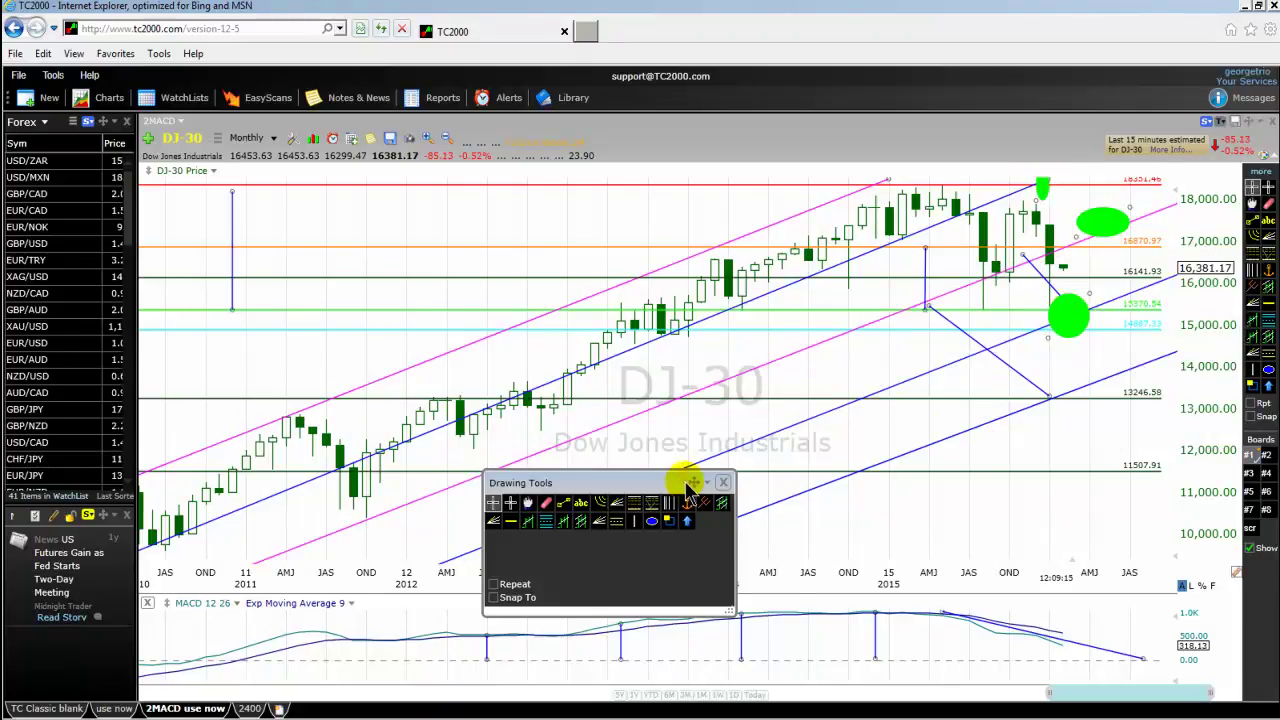
left_click(563, 502)
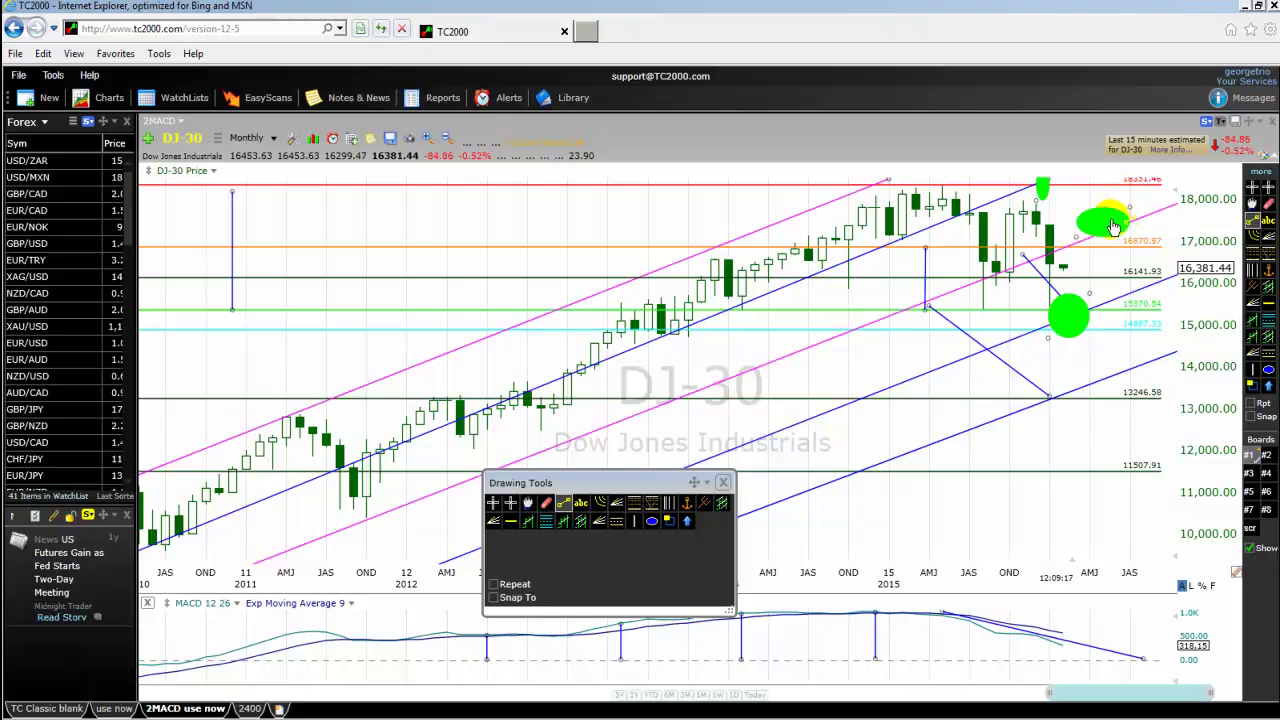
left_click_drag(1118, 212, 1142, 290)
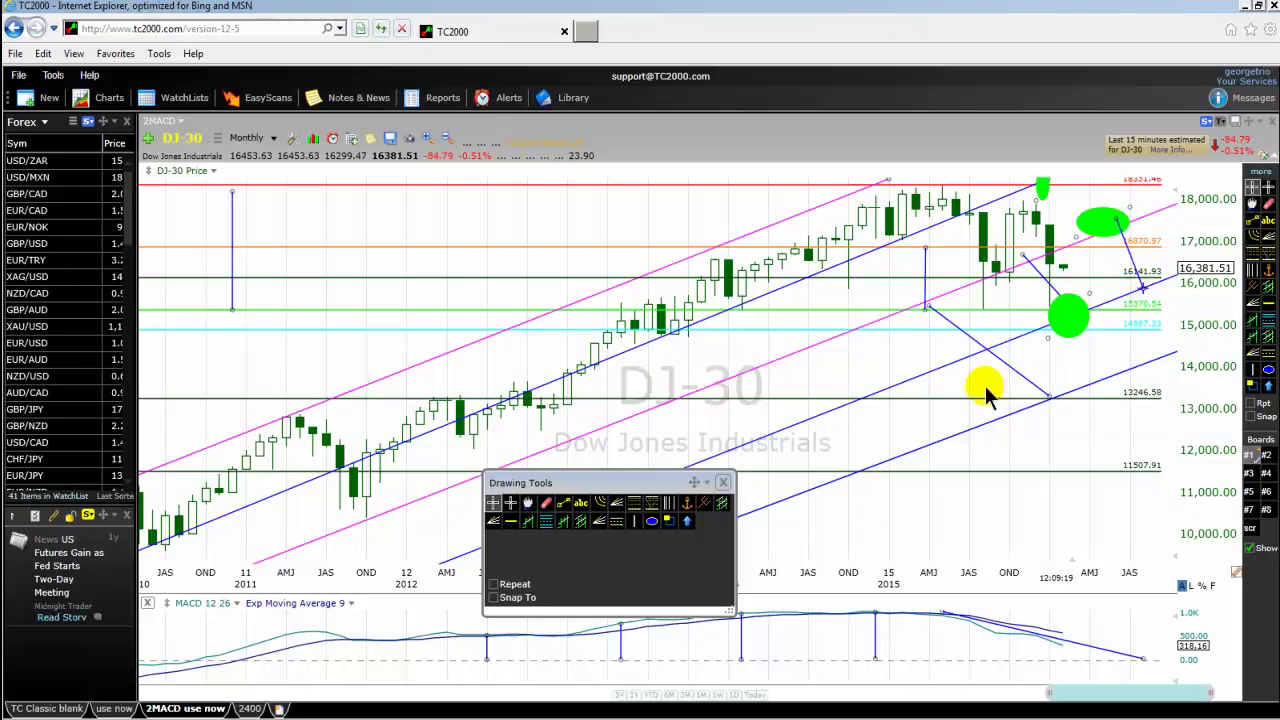
Move the floating drawing tools palette clear of the price chart and the MACD pane
left_click(563, 502)
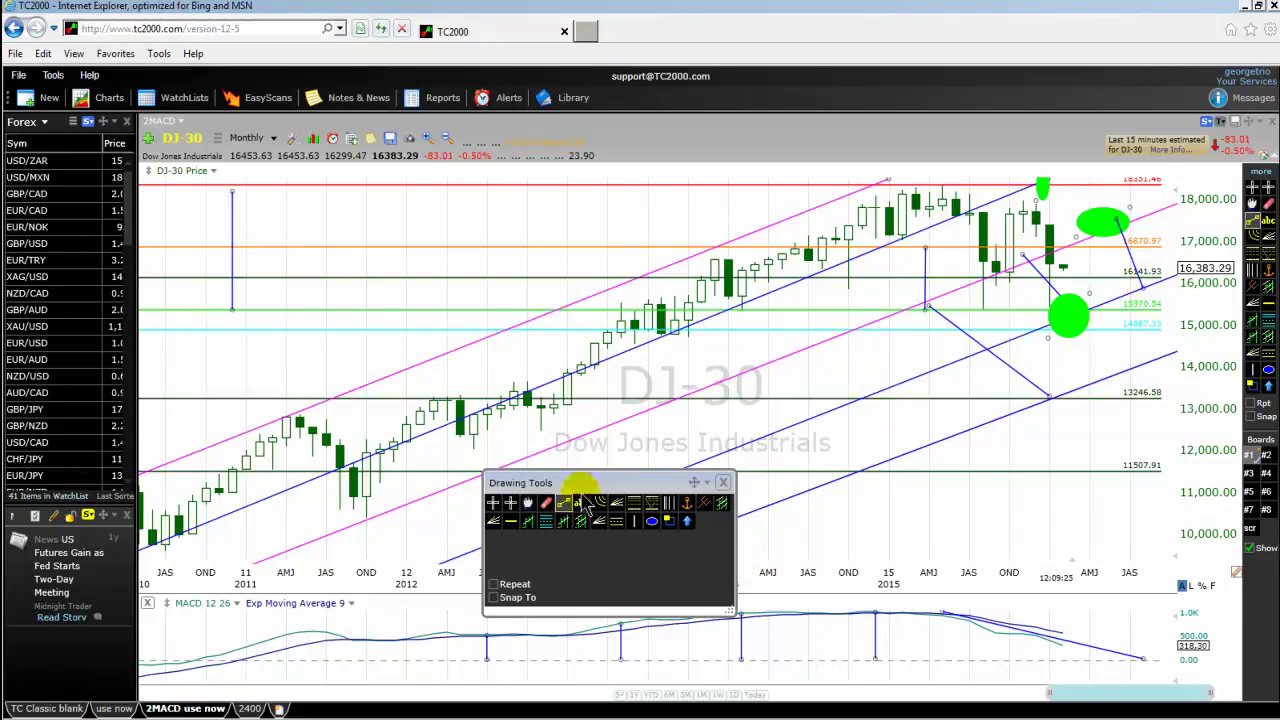
left_click_drag(590, 485, 528, 586)
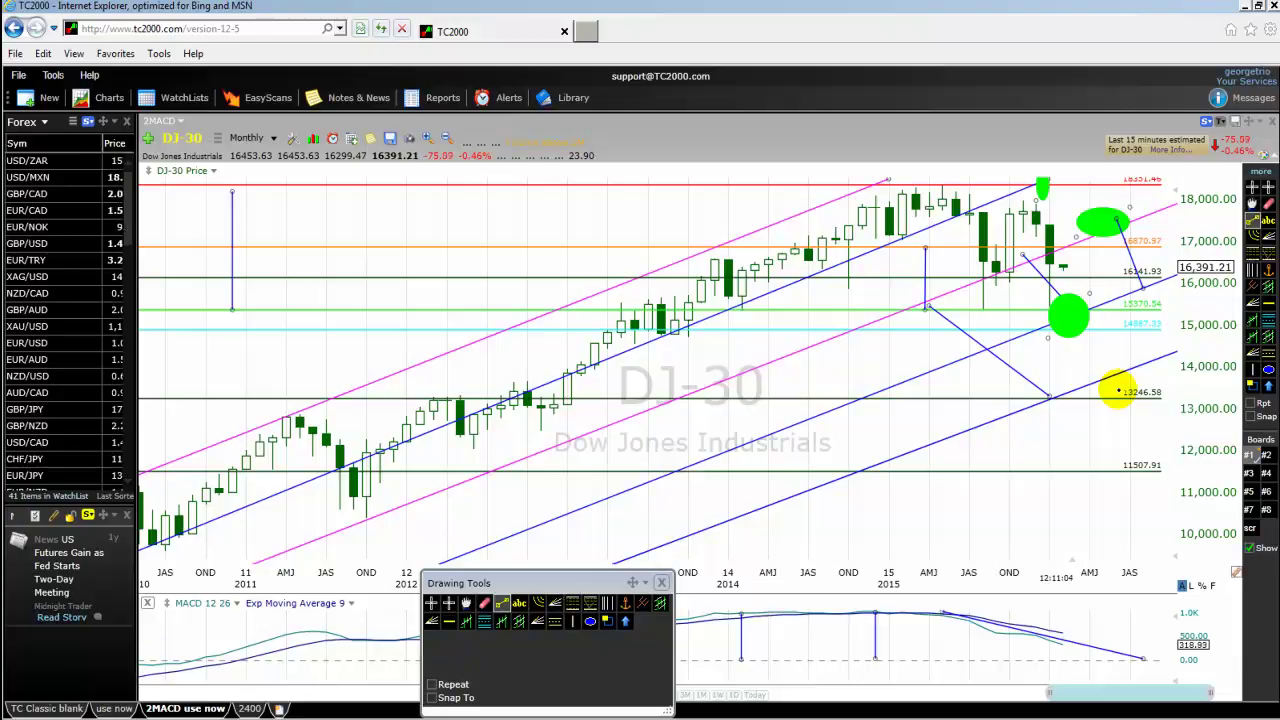
mouse_move(548, 590)
left_mouse_down()
mouse_move(380, 623)
mouse_move(329, 714)
mouse_move(337, 706)
left_mouse_up()
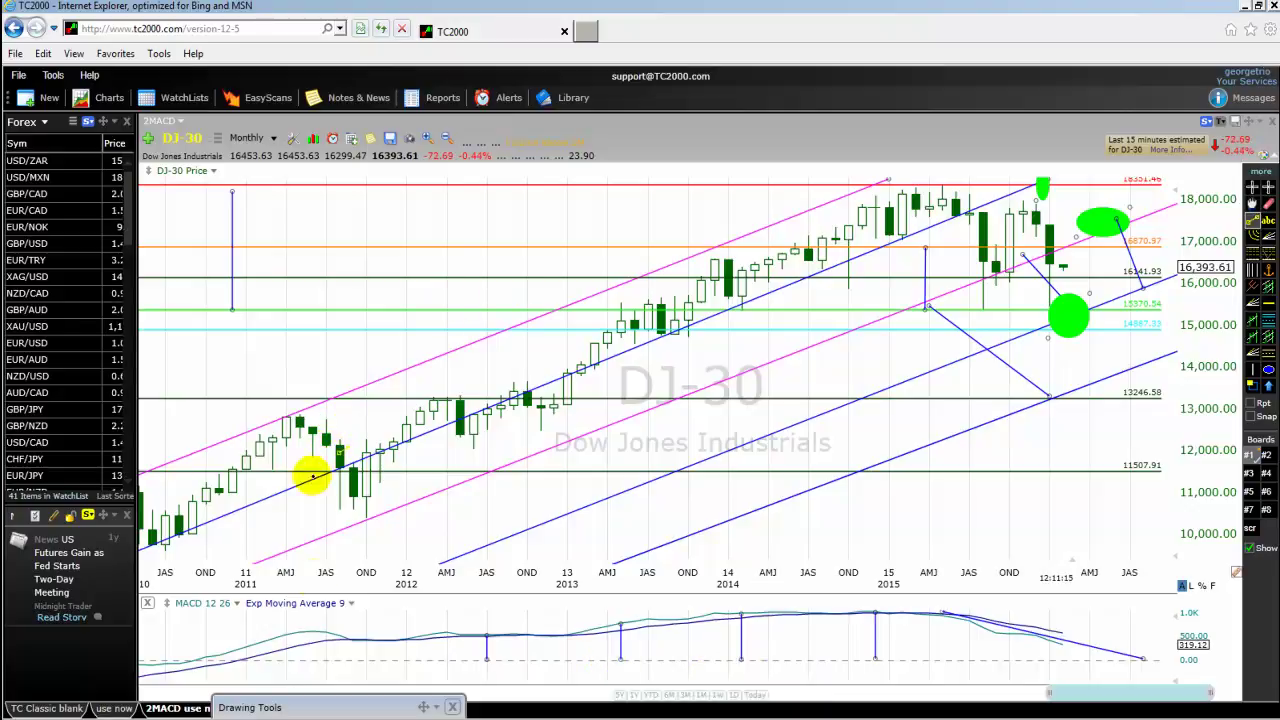
left_click_drag(314, 580, 455, 585)
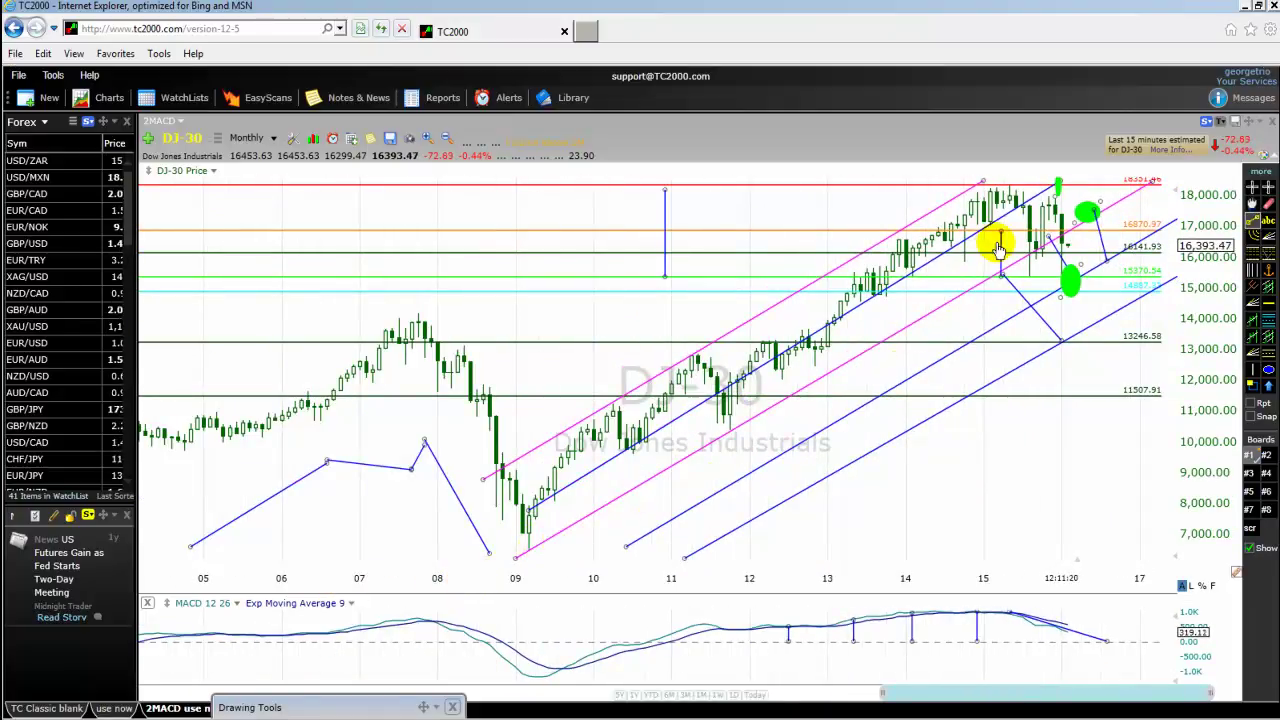
scroll(875, 643, "up", 5)
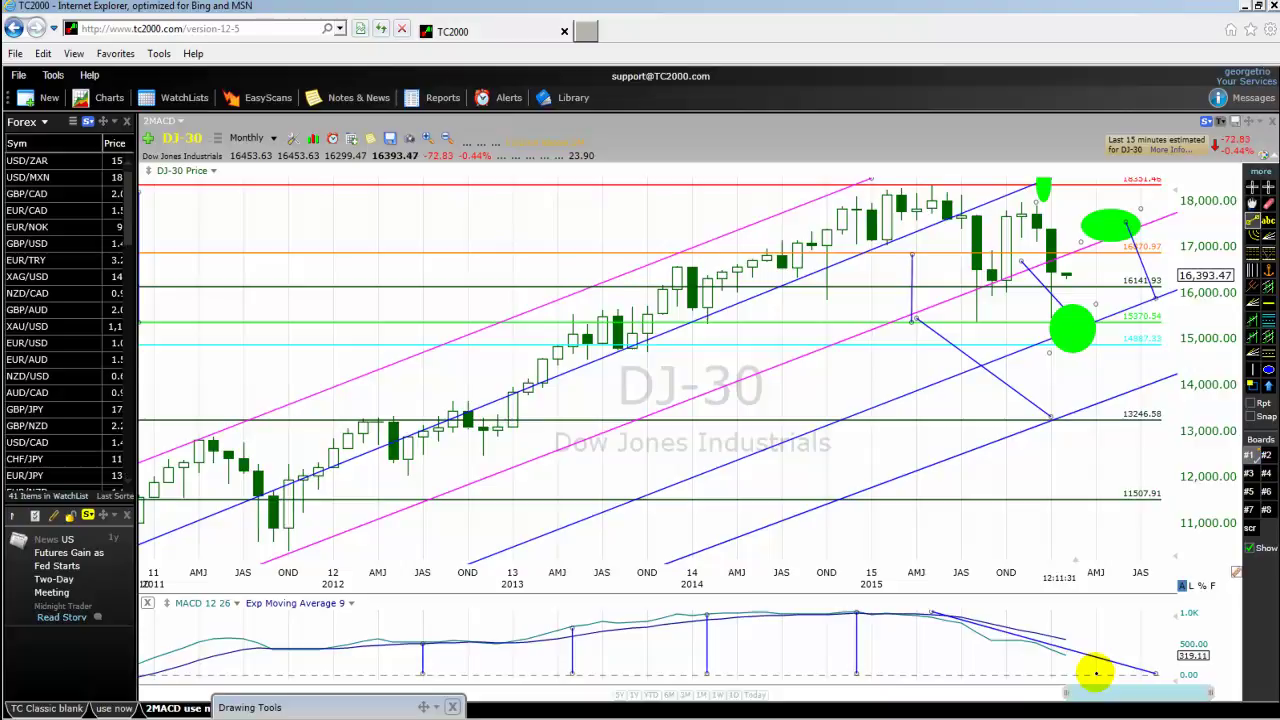
Switch the chart to the daily time frame and examine price action since early 2014 against the 16,870.97 and 16,141.93 levels
left_click(272, 139)
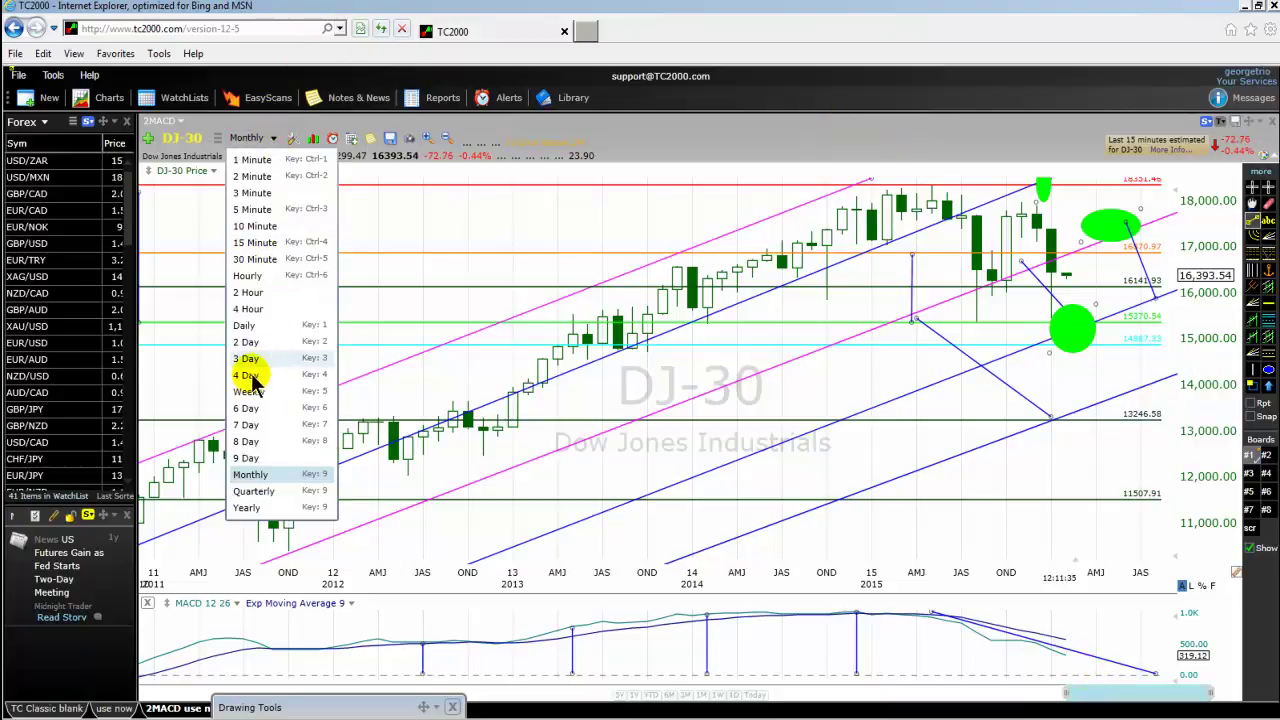
left_click(246, 326)
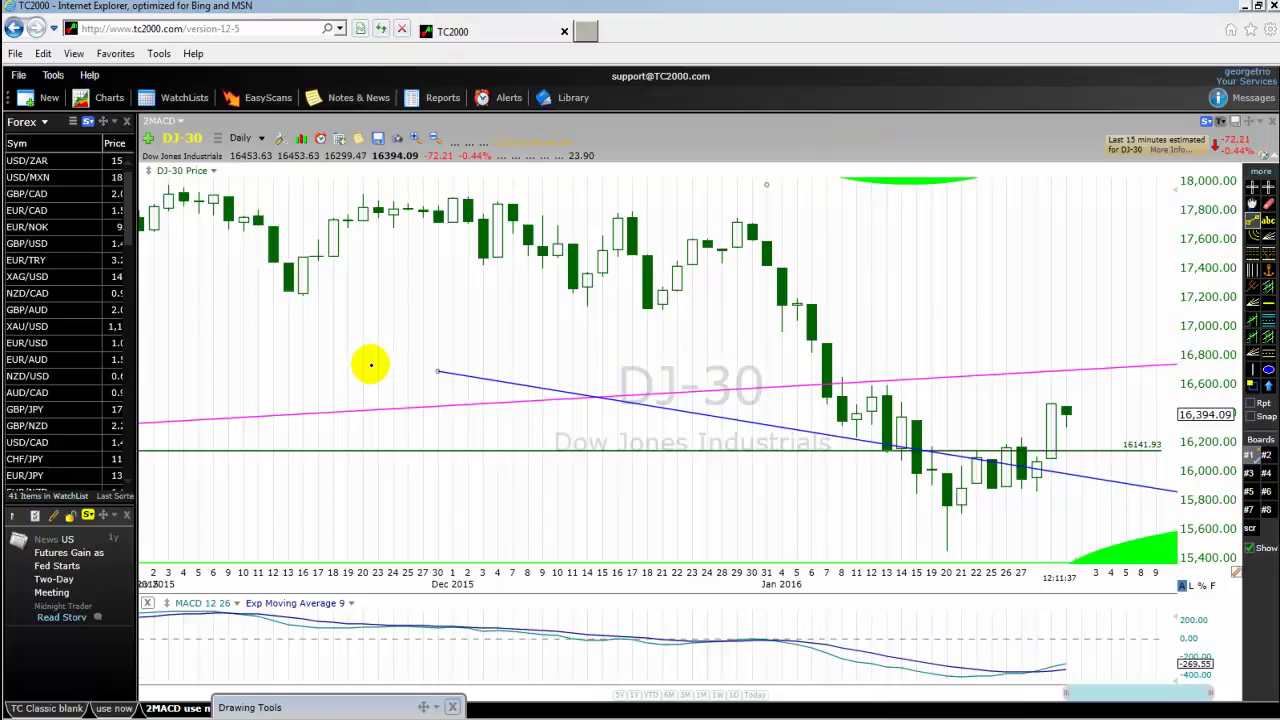
scroll(370, 365, "down", 5)
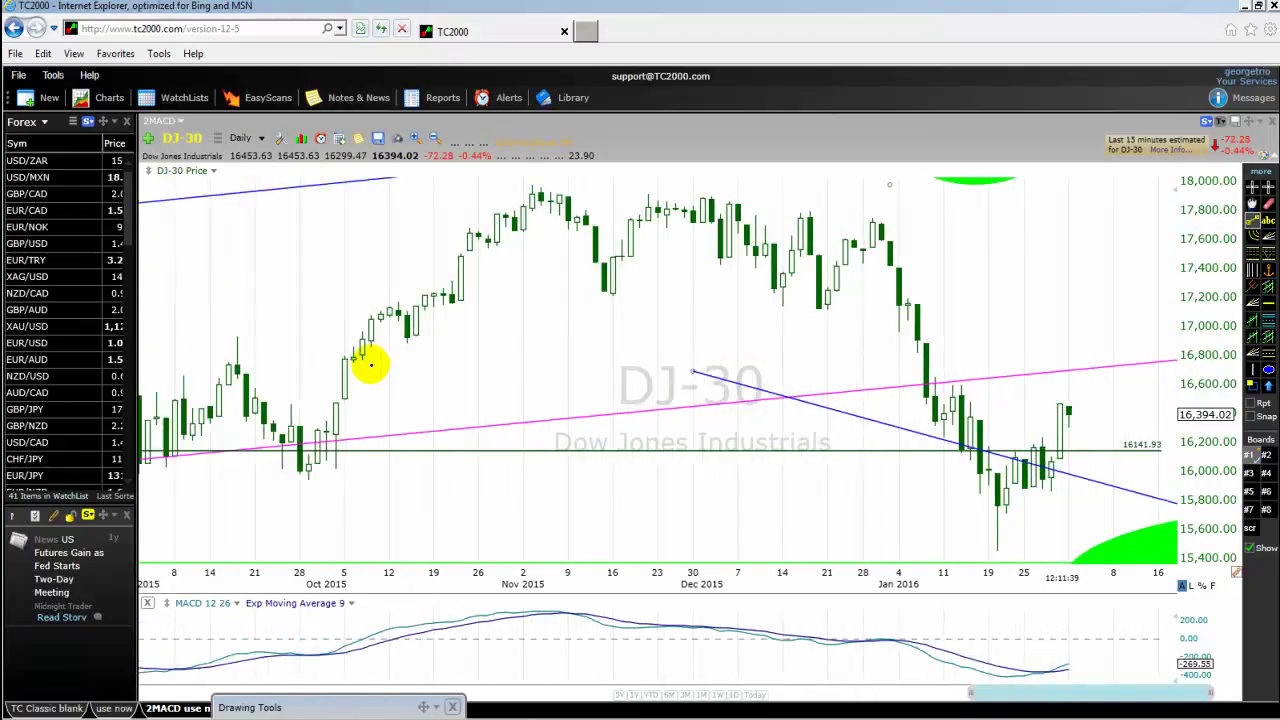
scroll(370, 365, "down", 4)
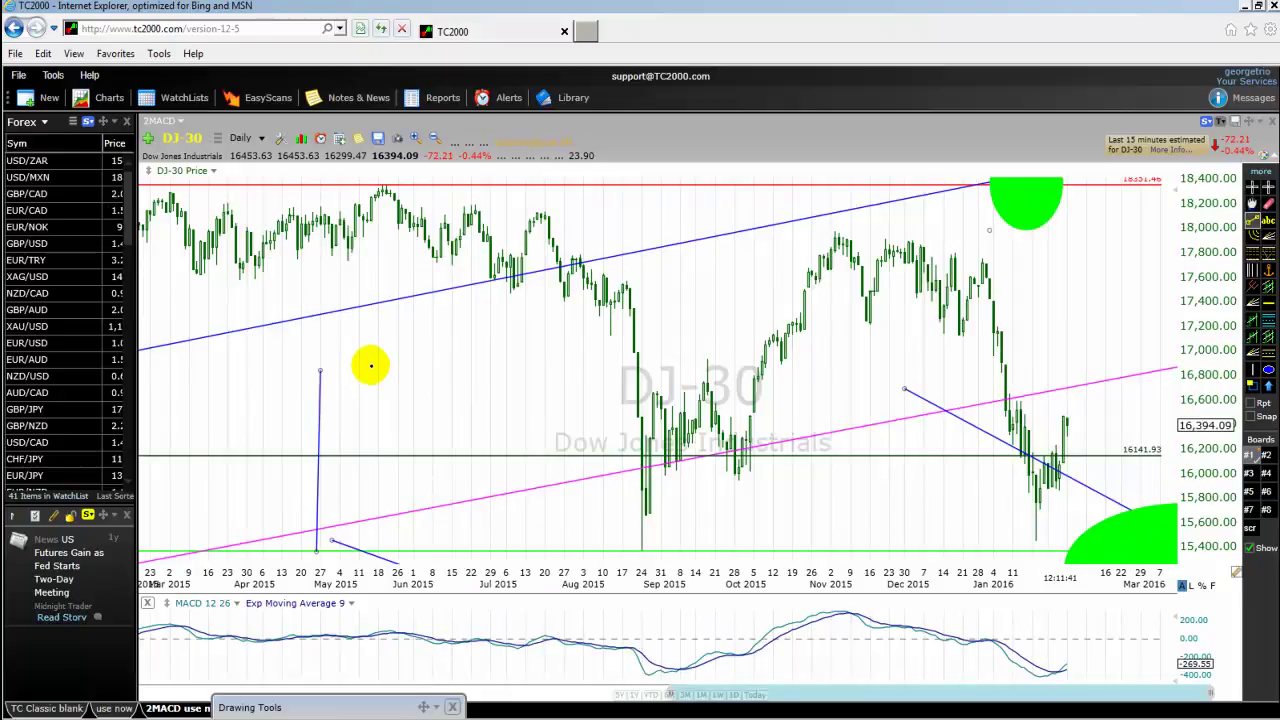
scroll(286, 364, "down", 5)
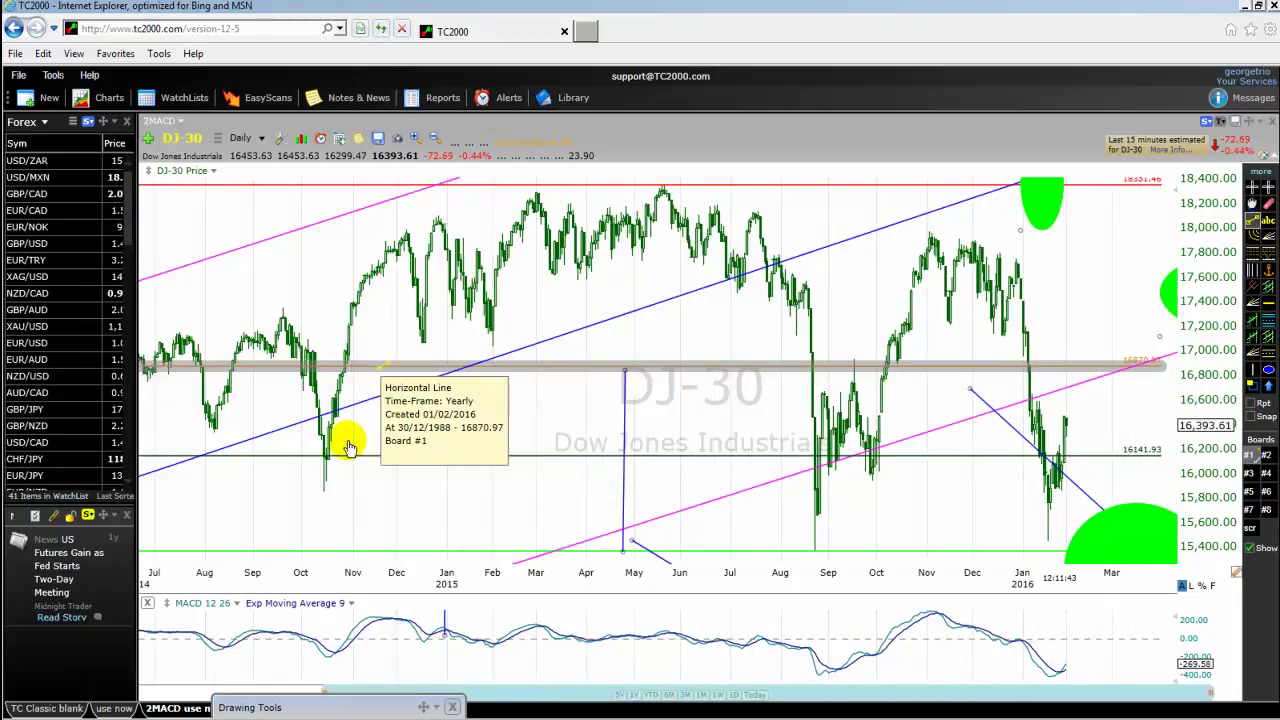
scroll(322, 452, "down", 2)
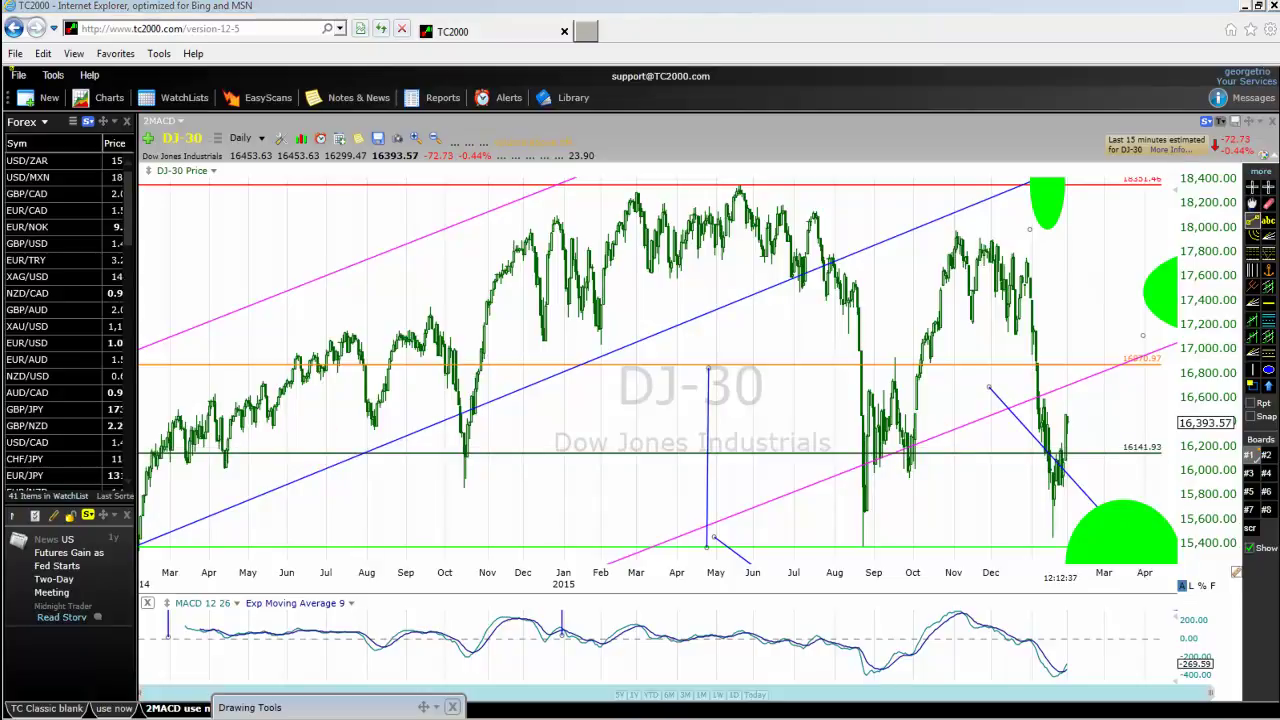
left_click(1040, 712)
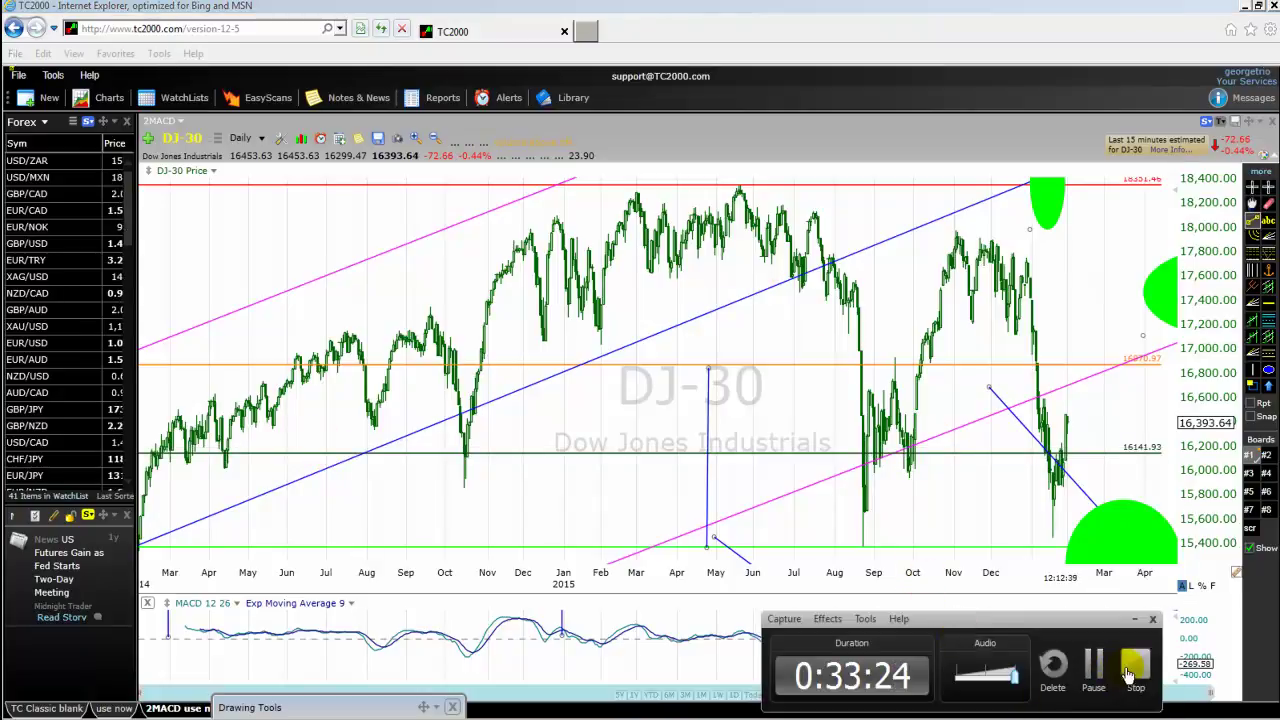